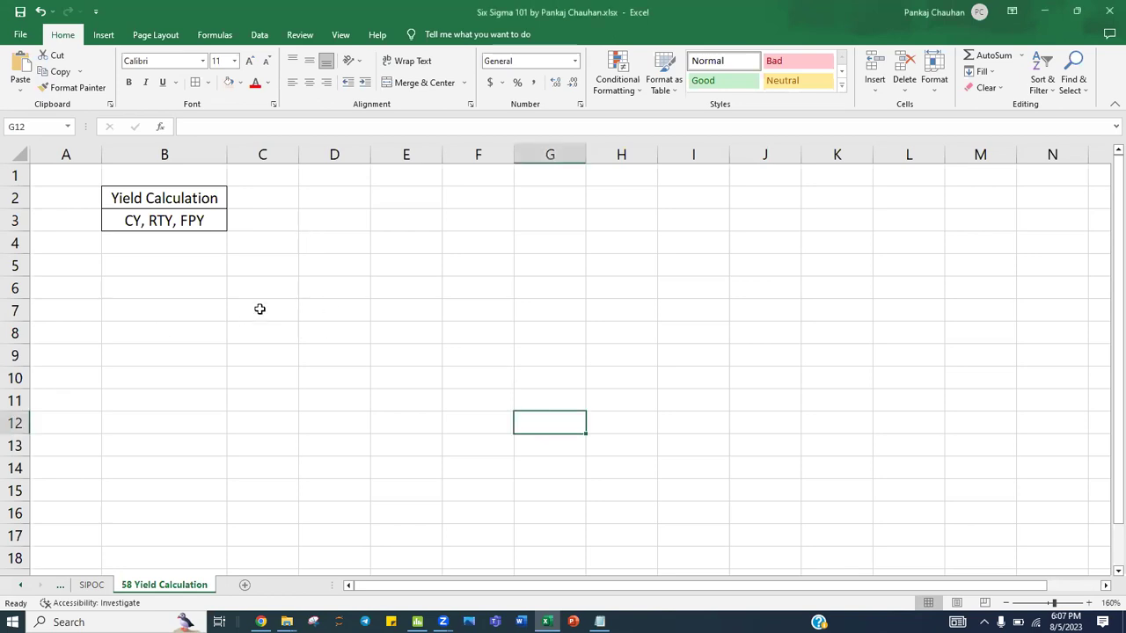
Type the 'Output' heading in B5 and FPY with 'First Pass Yield' in row 7
click(186, 268)
text(Output)
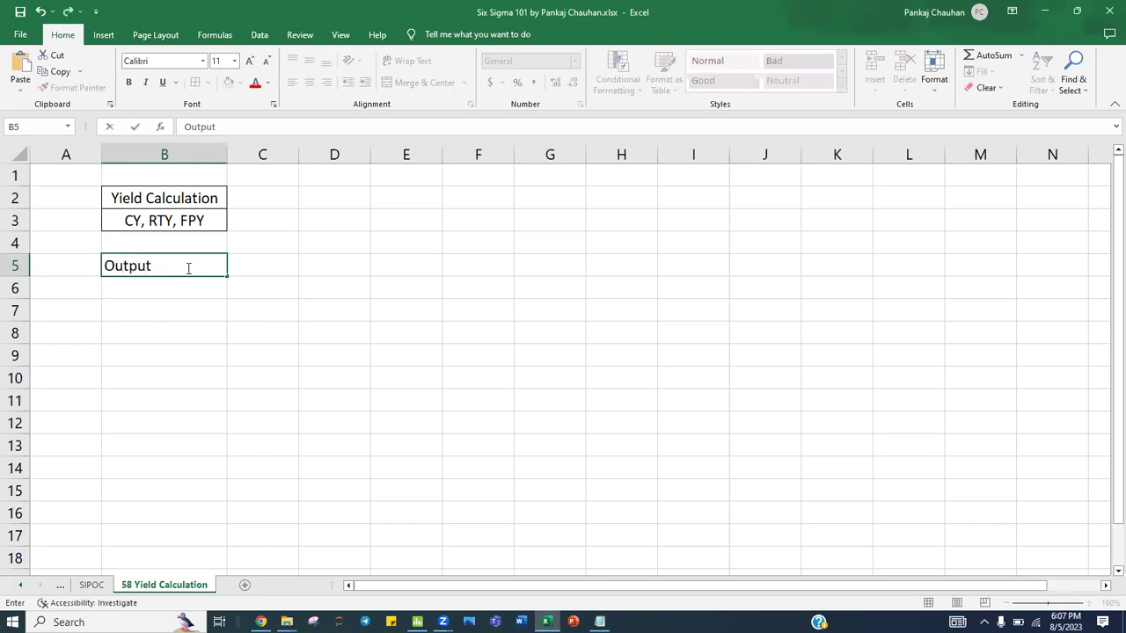
key(Return)
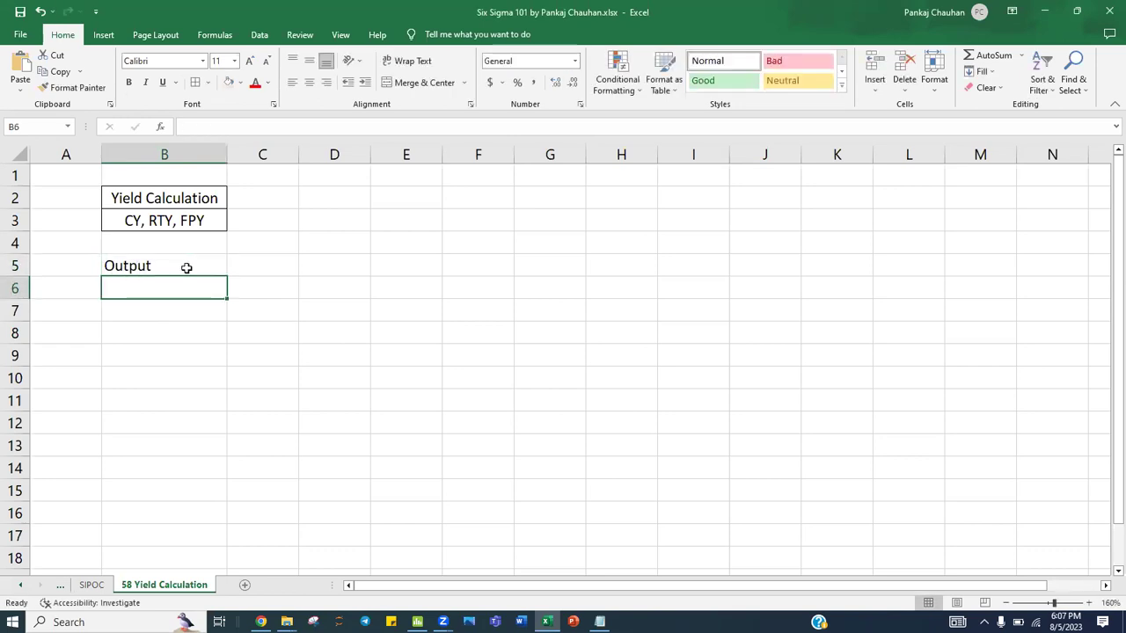
key(Down)
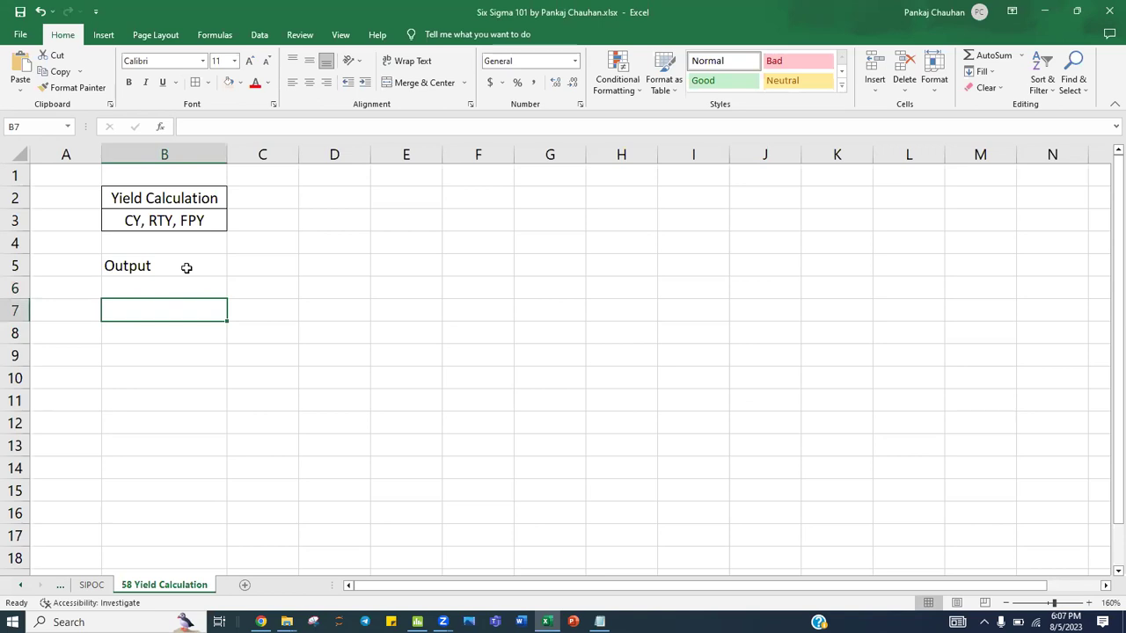
text(FPY)
key(Tab)
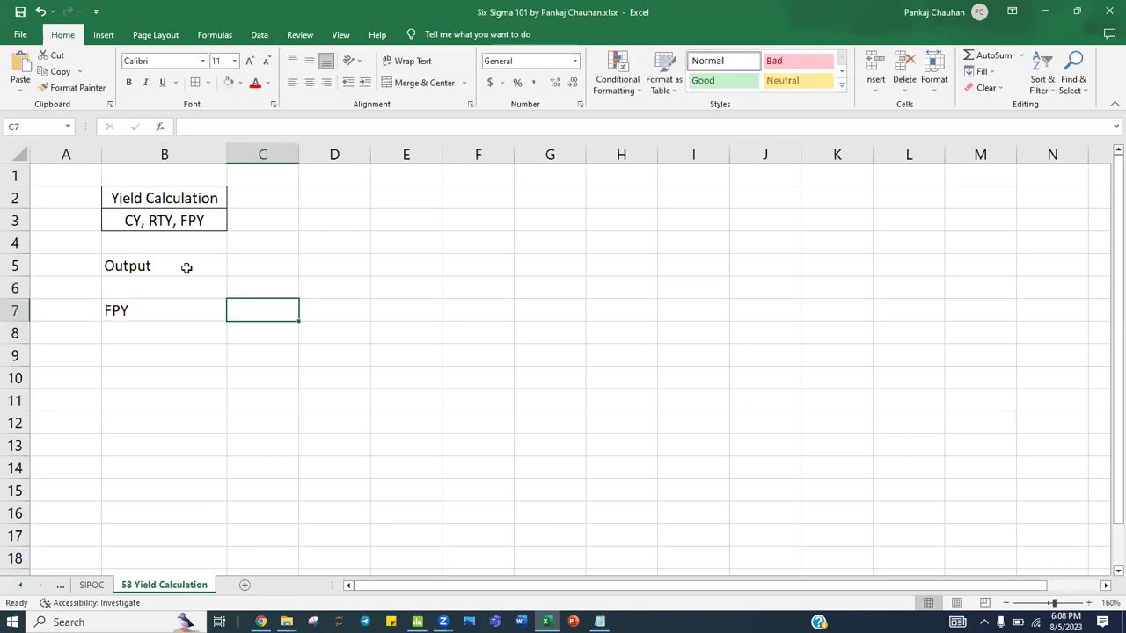
text(First Pass Yield)
key(Return)
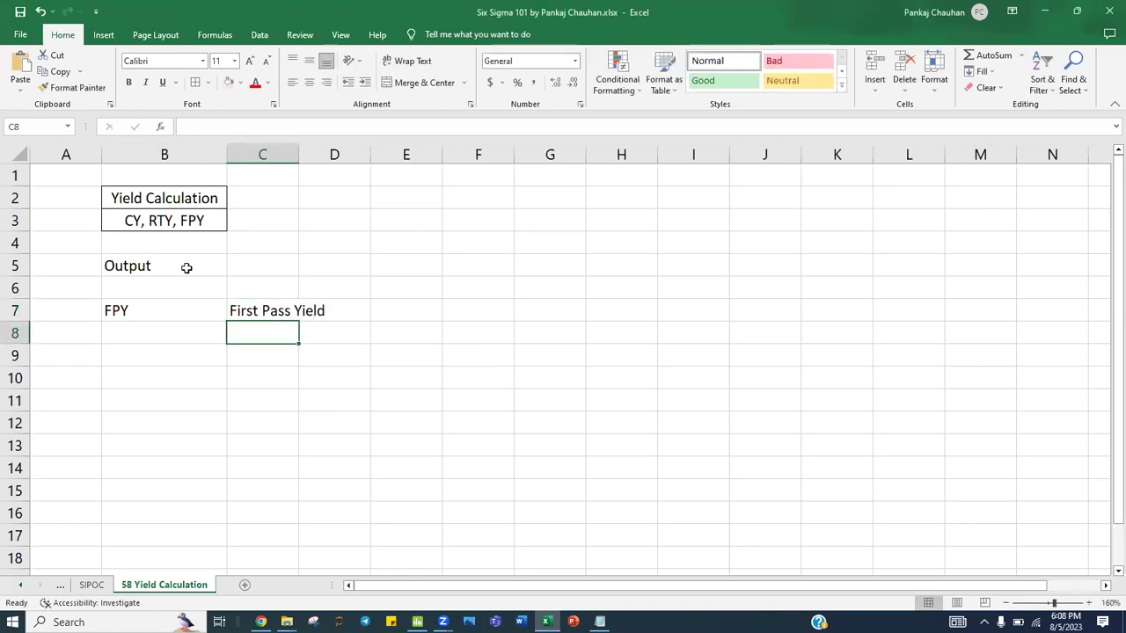
Enter RTY with 'Rolled Throughput Yield' in row 8
key(Left)
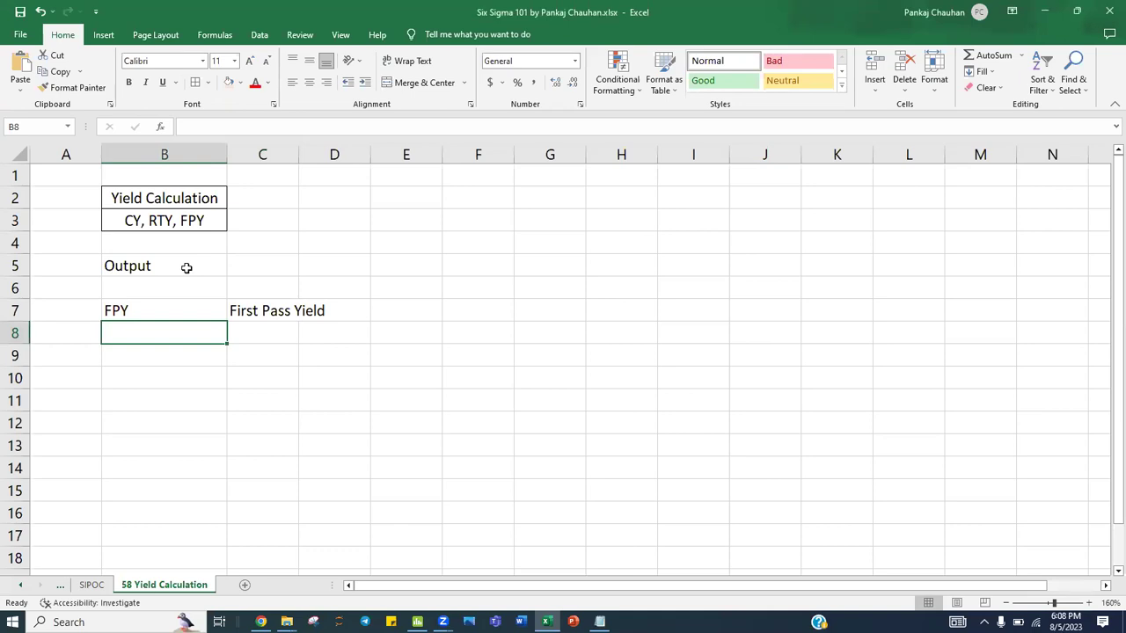
text(RTY)
key(Tab)
text(rOLLED Throughput)
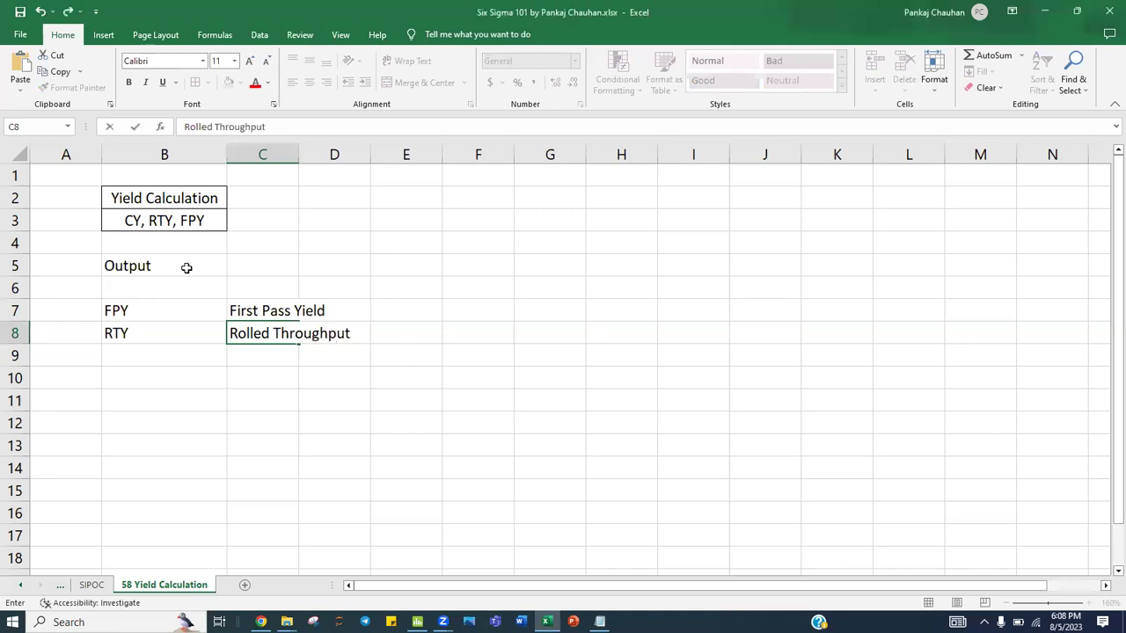
text( Yield)
key(Return)
Enter CY with 'Classical Yield' in row 9 and widen column C to fit the names
text(cy)
key(BackSpace)
key(BackSpace)
text(CY)
key(Tab)
text(cLASSICLA)
key(BackSpace)
key(BackSpace)
key(BackSpace)
text(CAL)
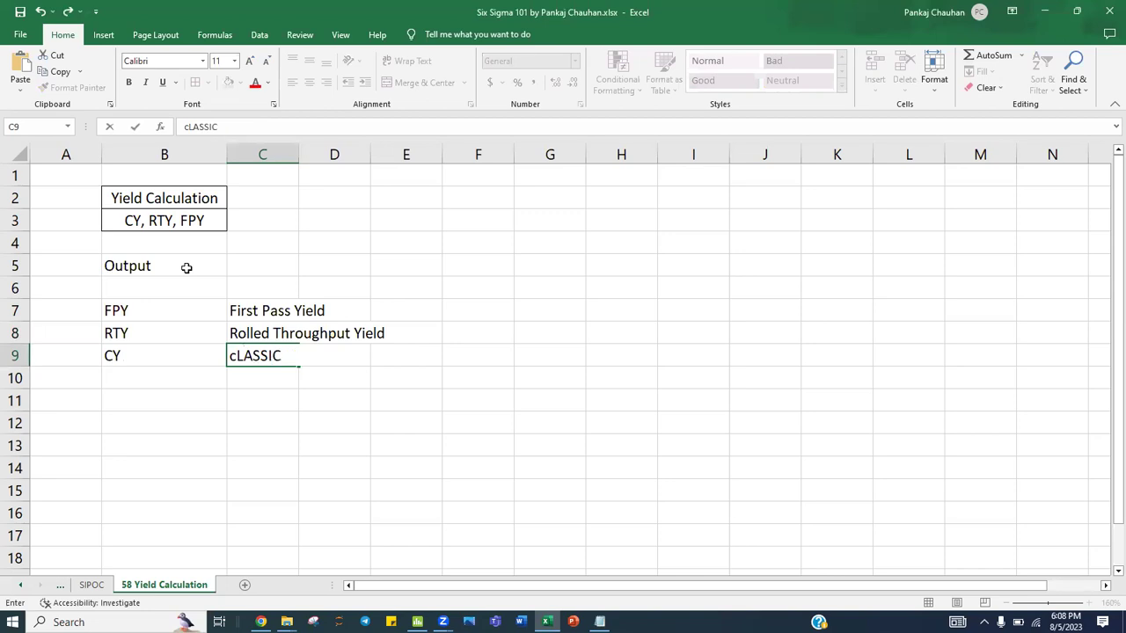
key(BackSpace)
key(BackSpace)
text(l Yield)
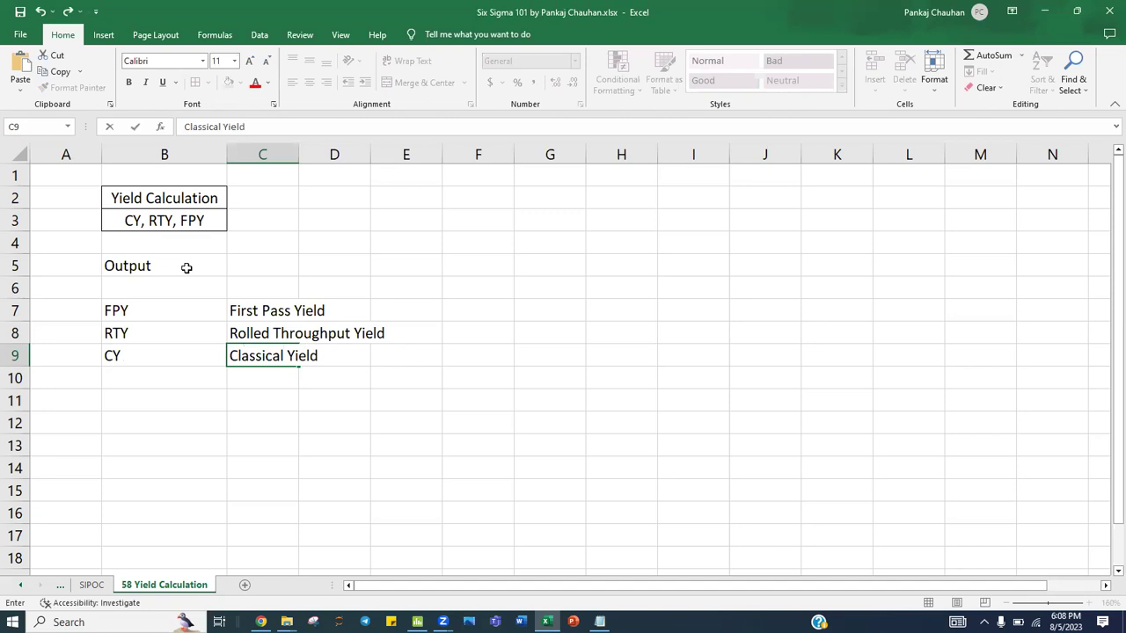
key(Return)
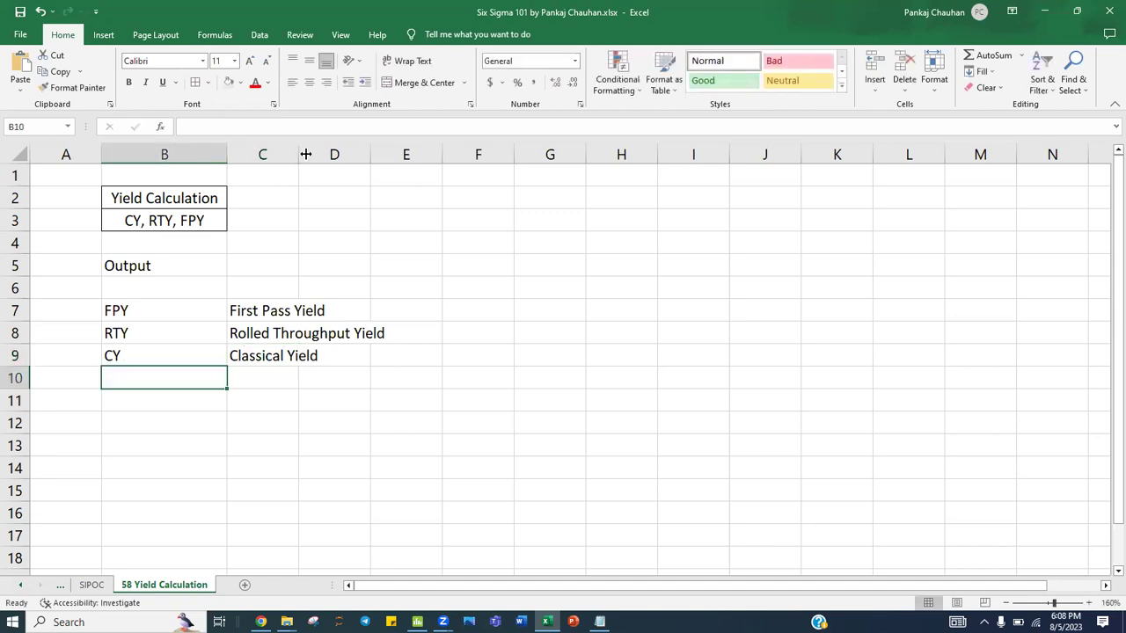
drag(297, 149, 406, 149)
Enter 'Right First Time' in D7 and widen column D
click(421, 311)
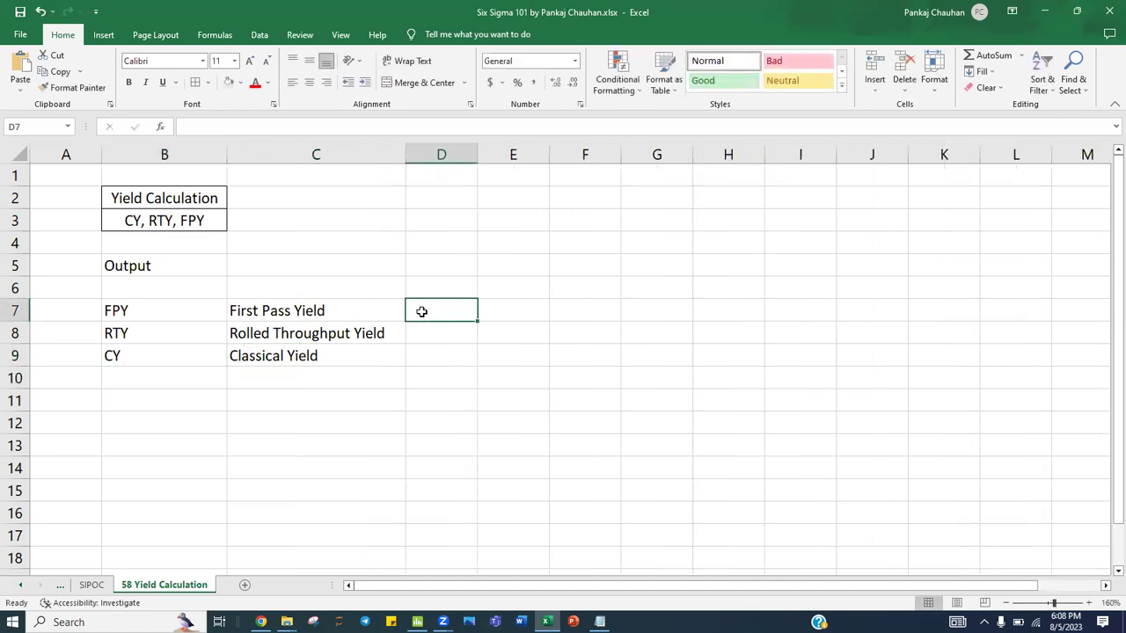
text(Right )
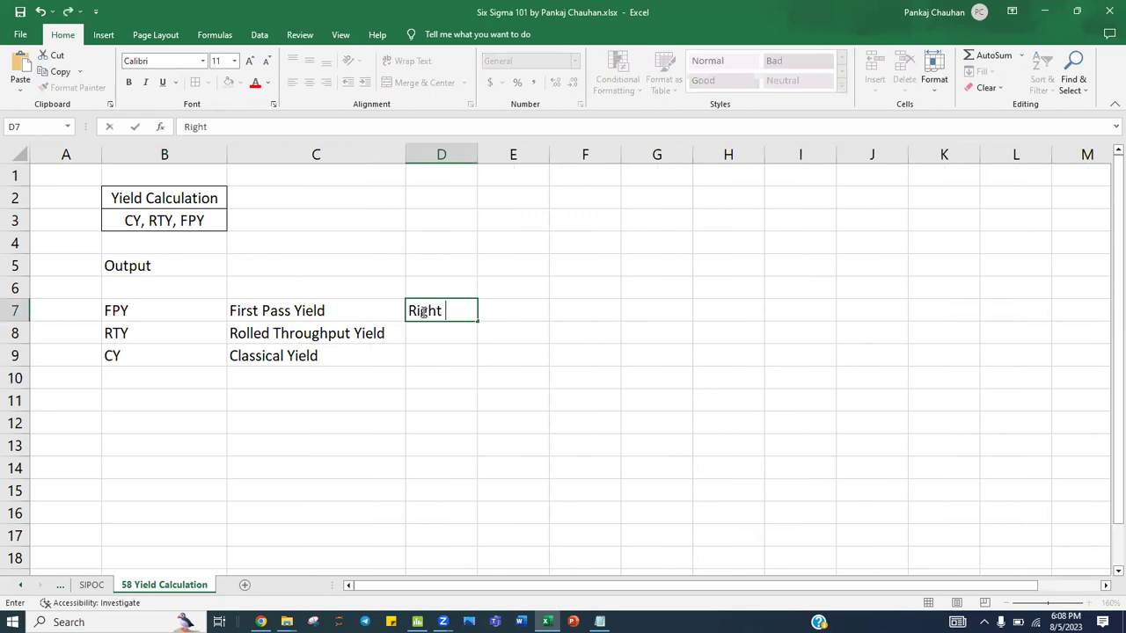
text(First Time)
key(Return)
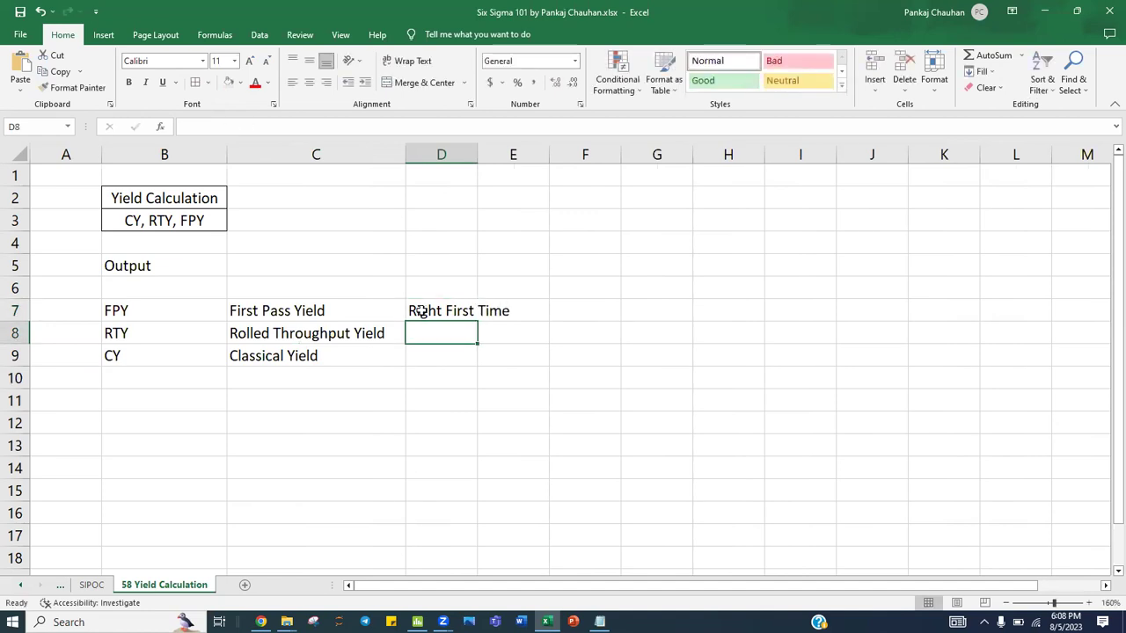
drag(477, 154, 522, 154)
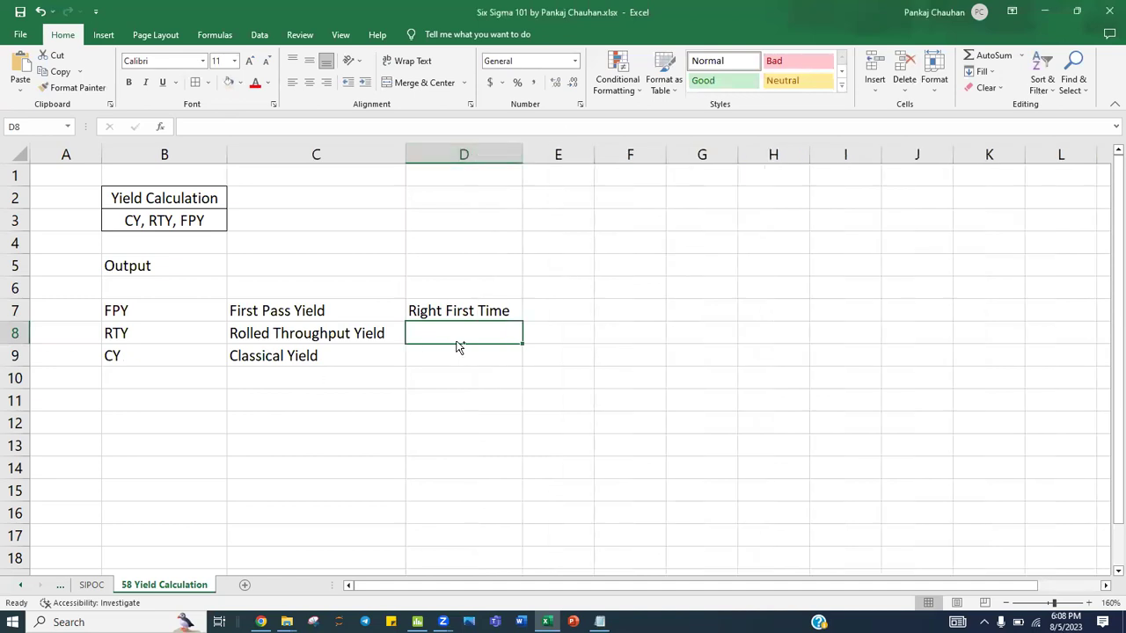
Fill D8 with 'Right First Time - Multilple Yield' and D9 with 'Including Rework'
key(ctrl+d)
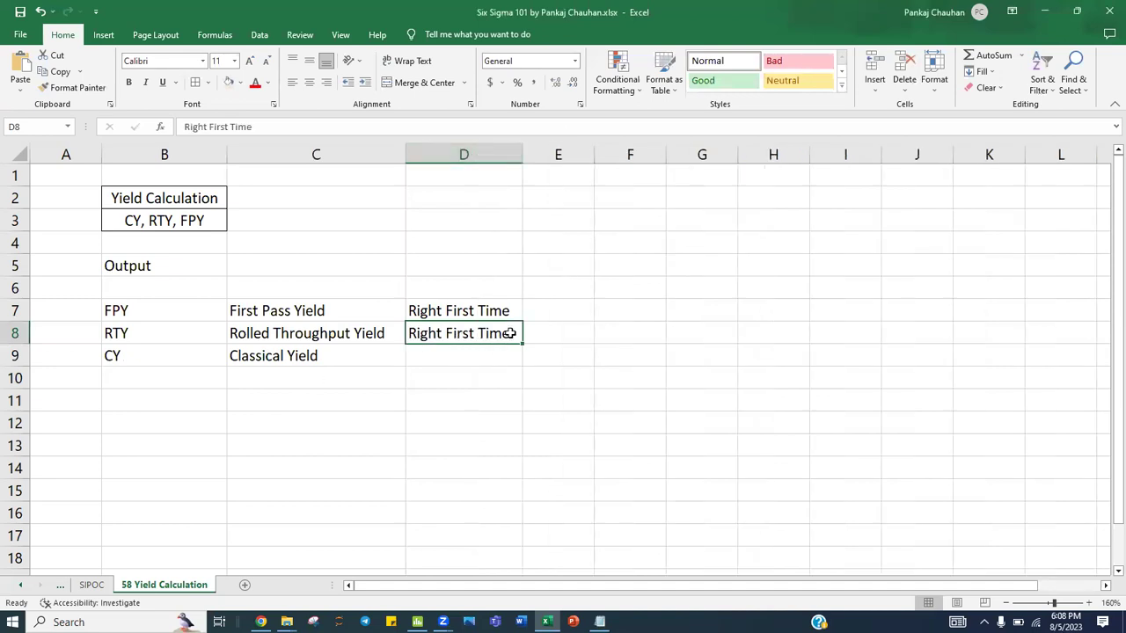
key(F2)
text(- Multil)
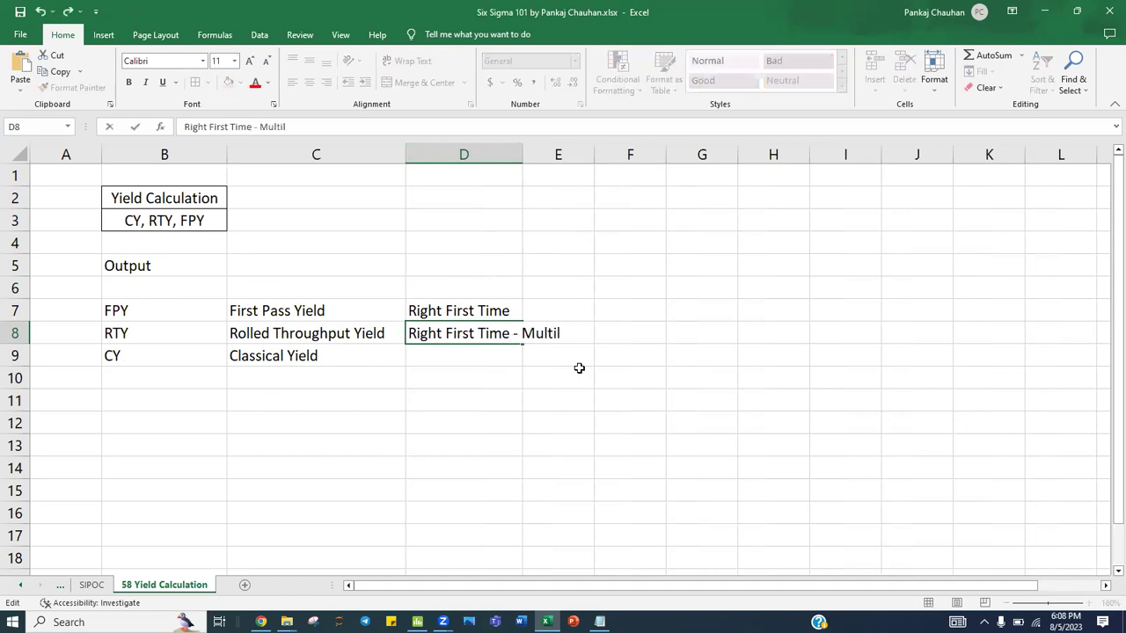
text(ple Yield)
key(Return)
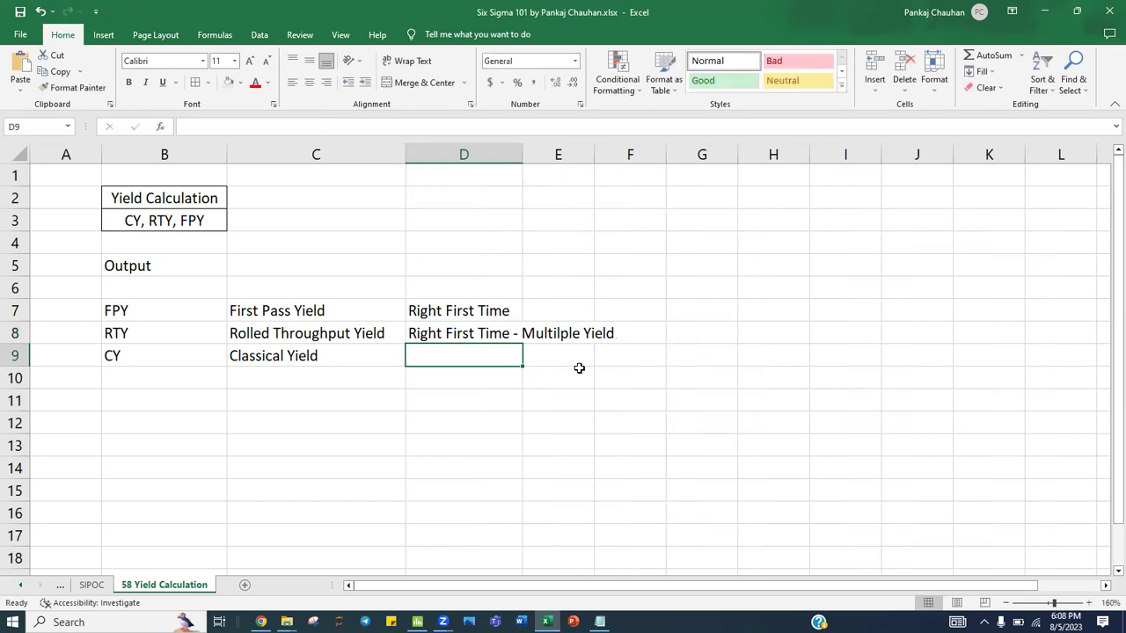
text(Inc)
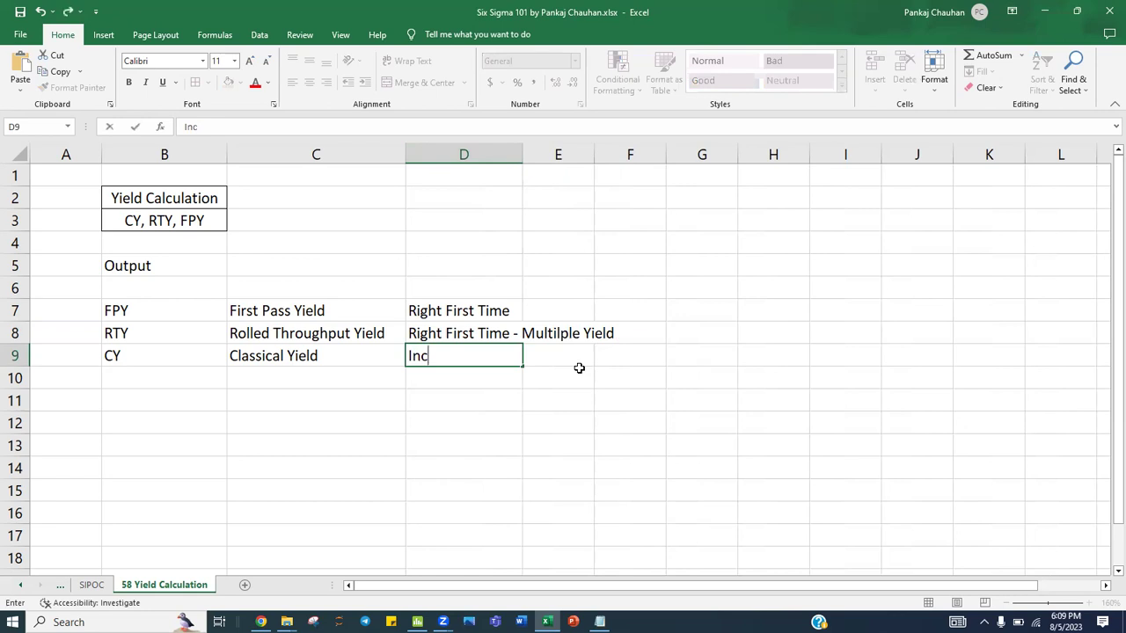
text(luding Rework)
key(Return)
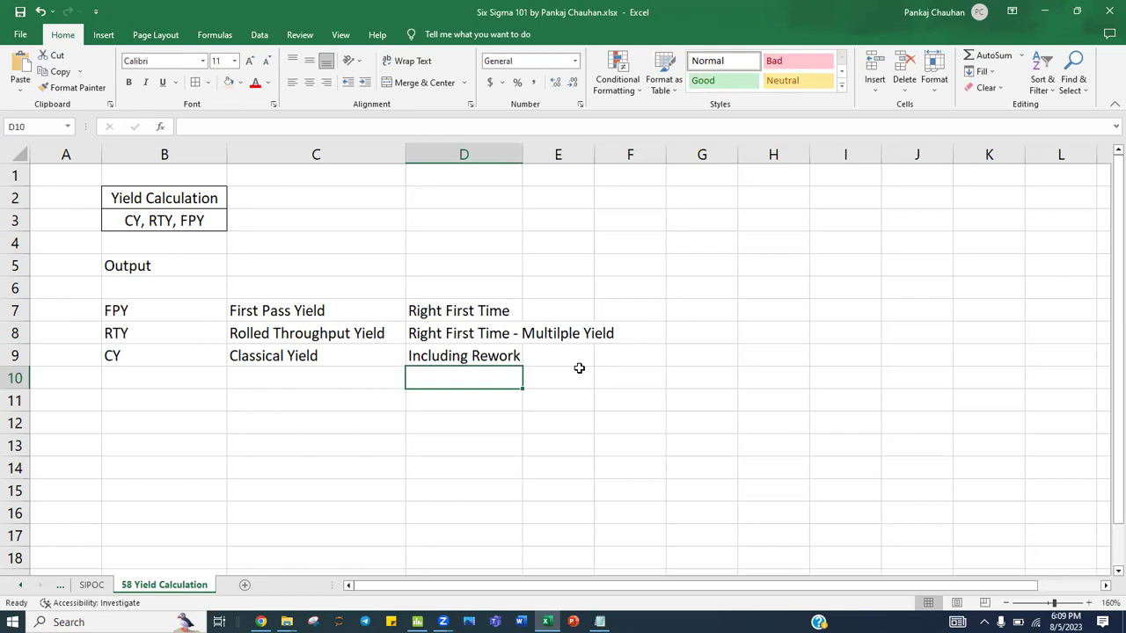
Enter the 'Input' heading in C13 with 500 beneath it in C14
scroll(516, 434, down, 1)
click(377, 379)
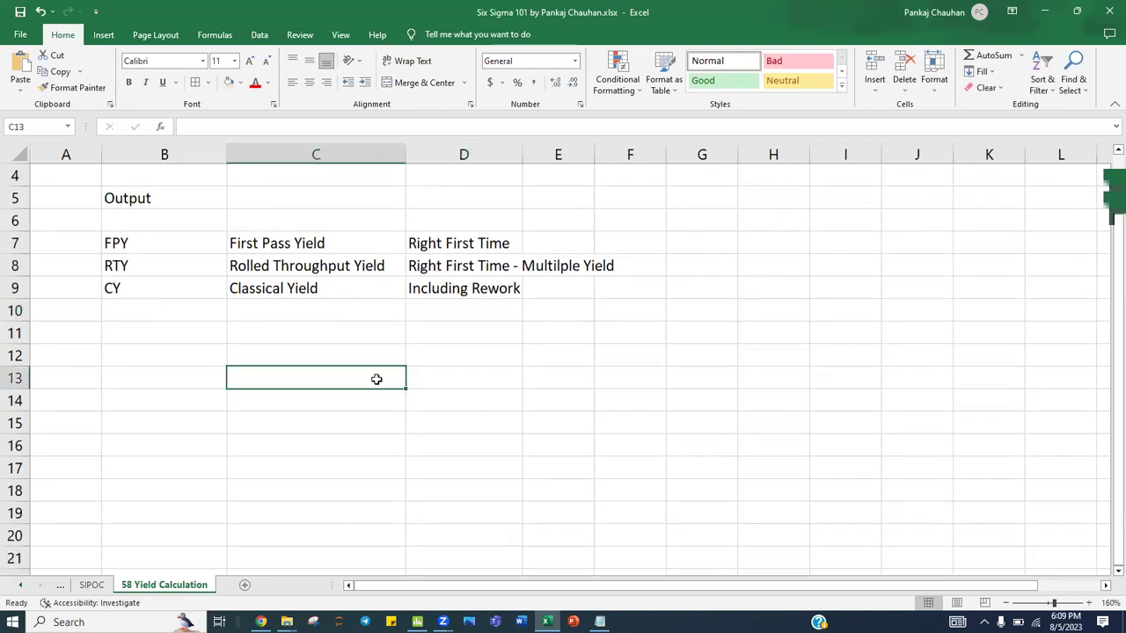
text(Inut)
key(BackSpace)
key(BackSpace)
text(put)
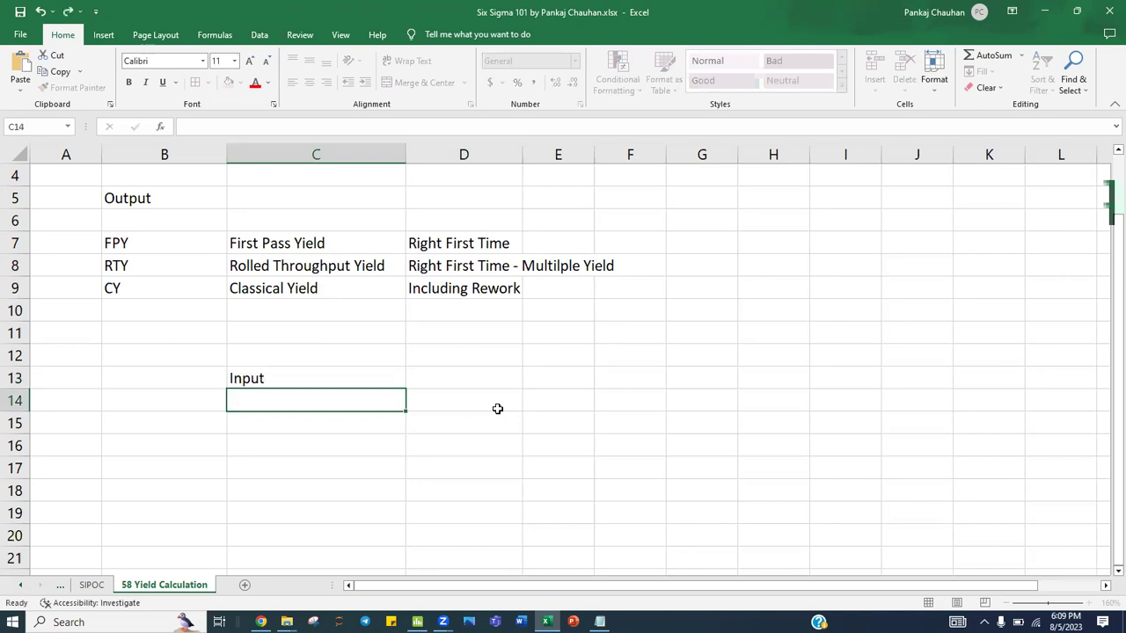
key(Return)
text(500)
key(Return)
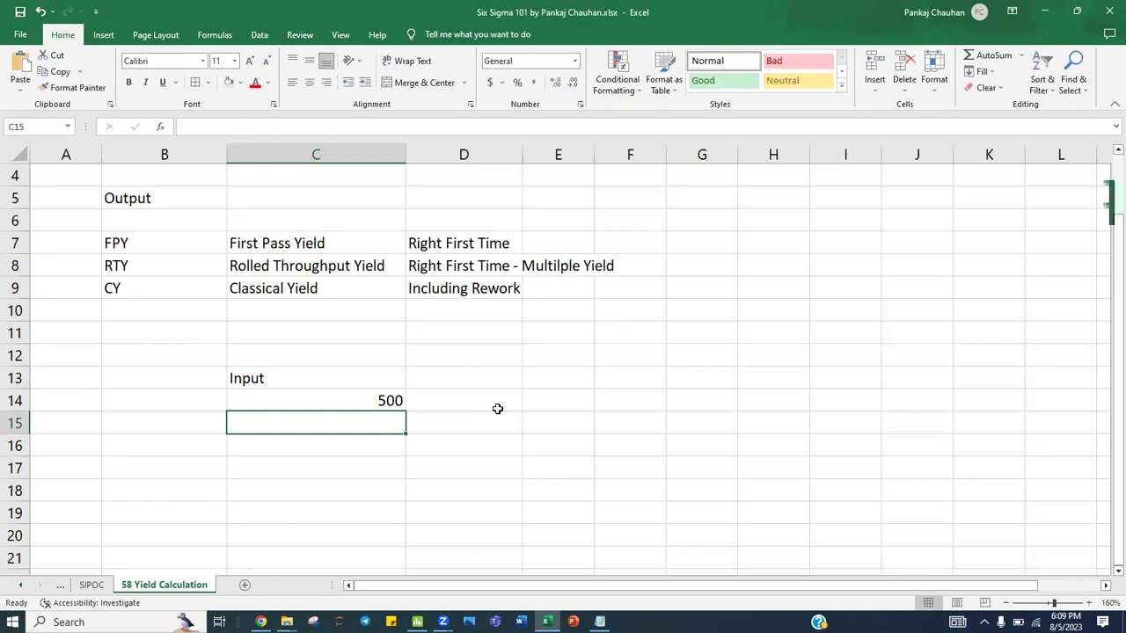
Label B14 'Stage 1' and select the table area B13:E18
key(Up)
key(Left)
text(Stage 1)
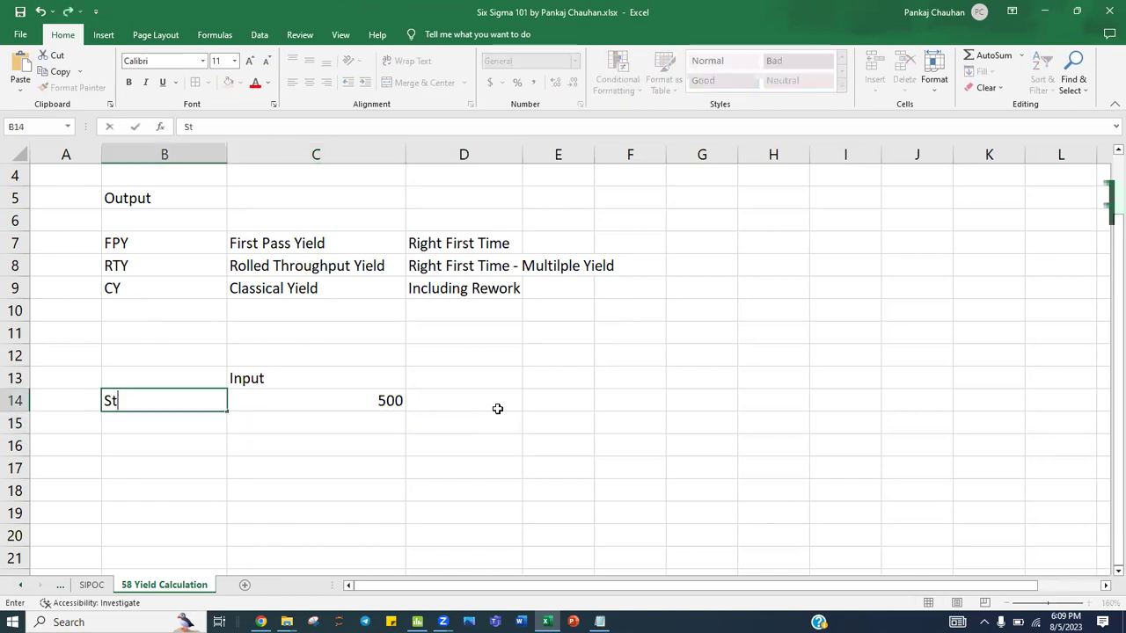
key(Return)
key(Up)
key(Up)
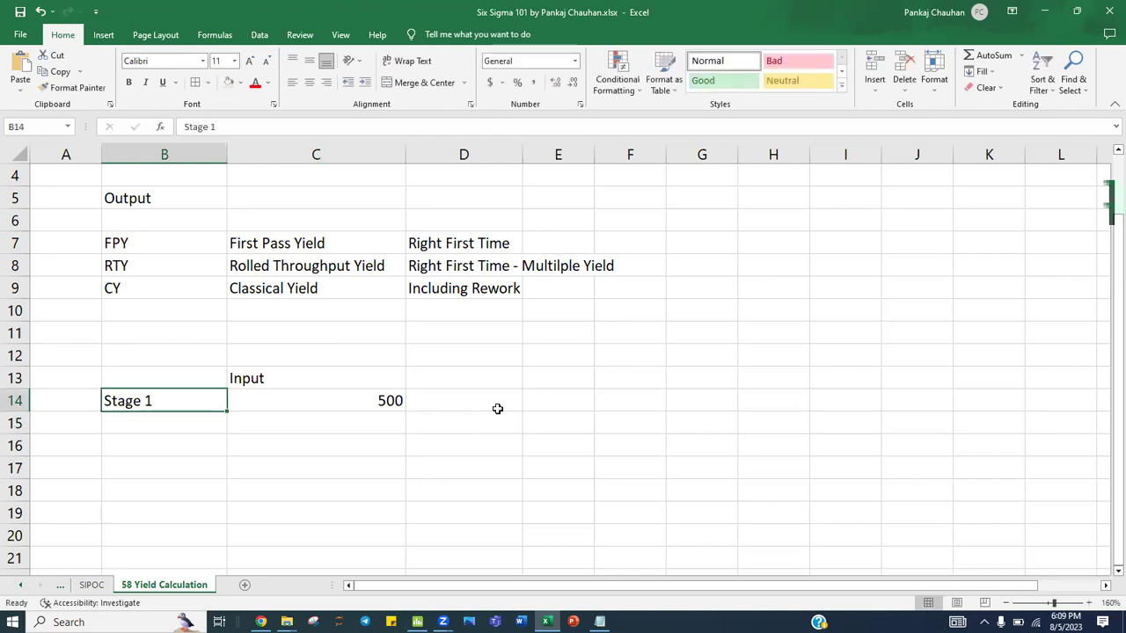
drag(203, 382, 583, 481)
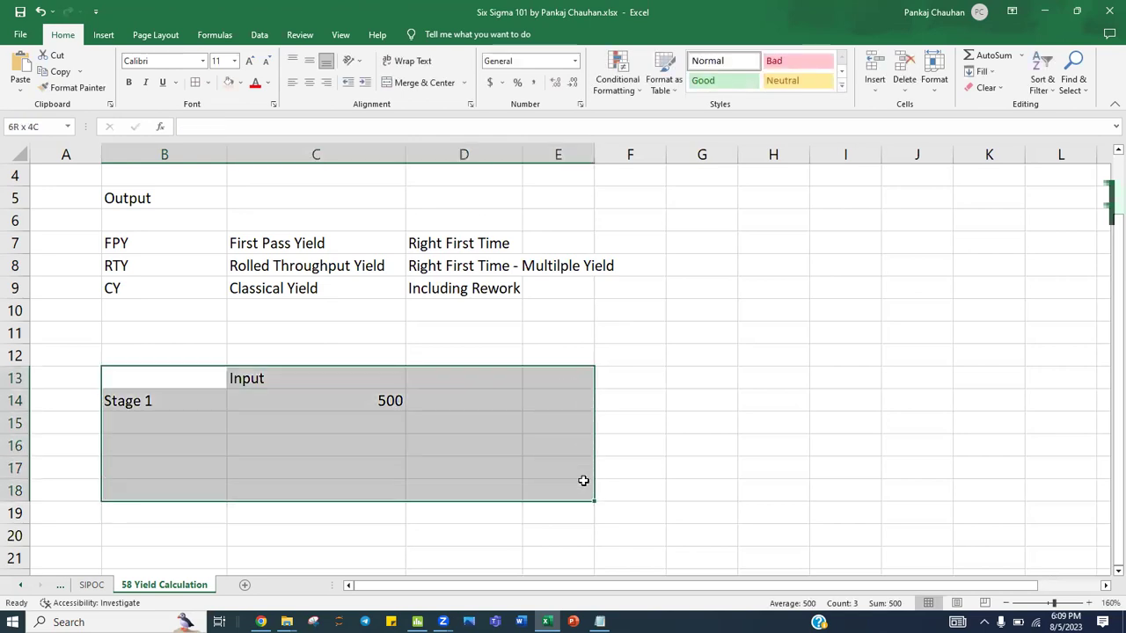
Center and border the table, then add a Rejection heading with 23 for Stage 1
click(309, 81)
click(308, 61)
click(196, 83)
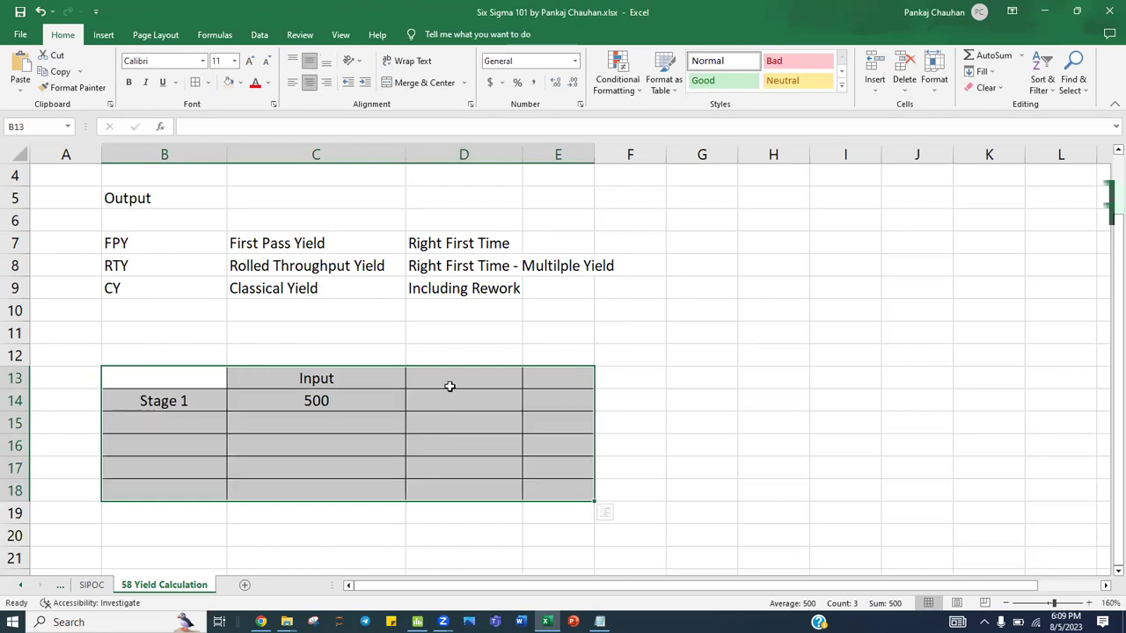
click(447, 383)
text(Rejection)
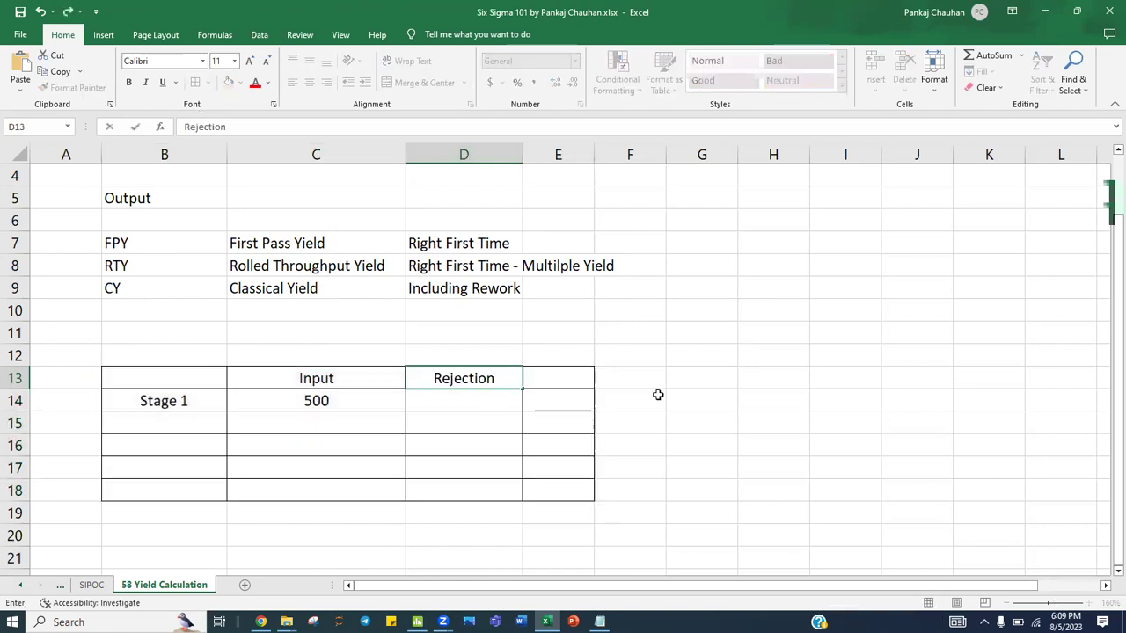
key(Return)
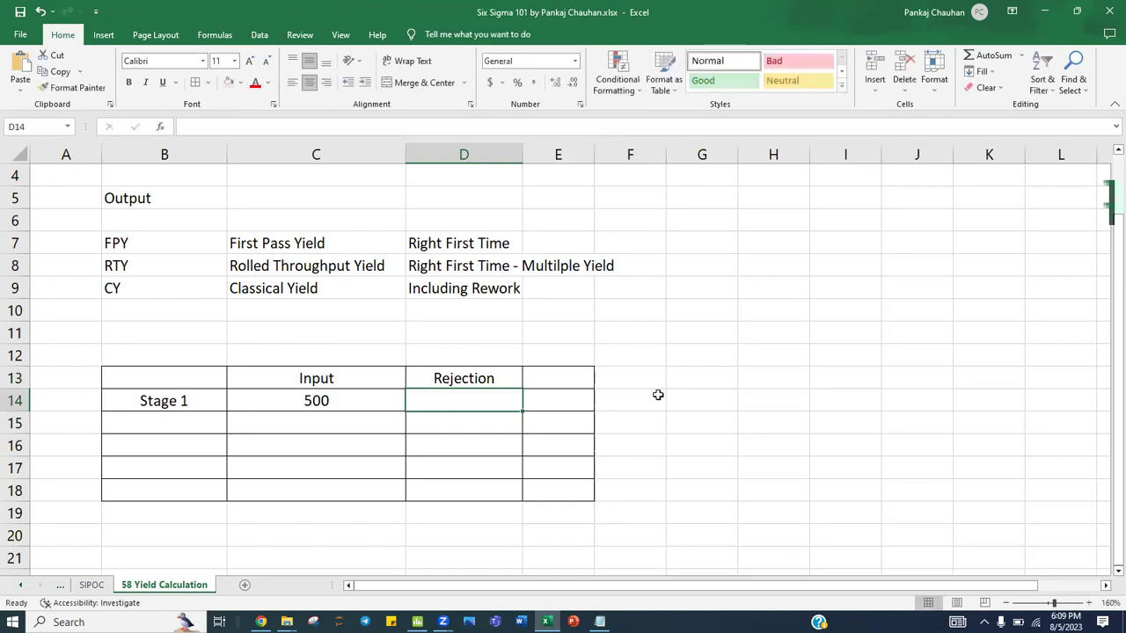
text(23)
key(Return)
key(Up)
Add an Output heading in E13 with the formula =C14-D14 below it
key(Right)
key(Up)
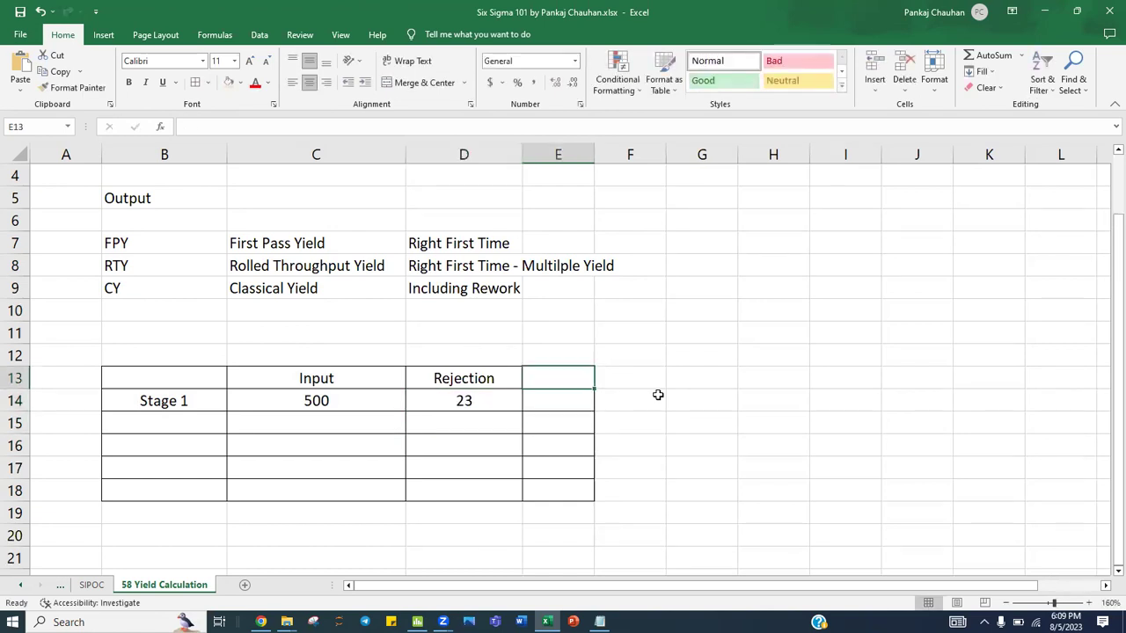
text(Output)
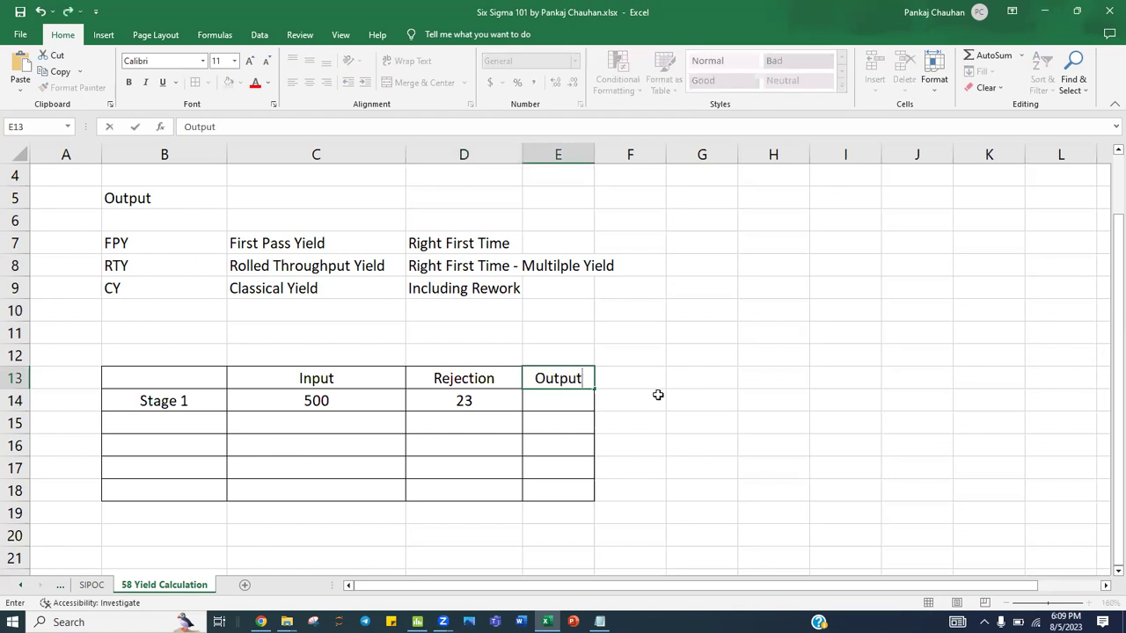
key(Return)
text(=)
key(Left)
key(Left)
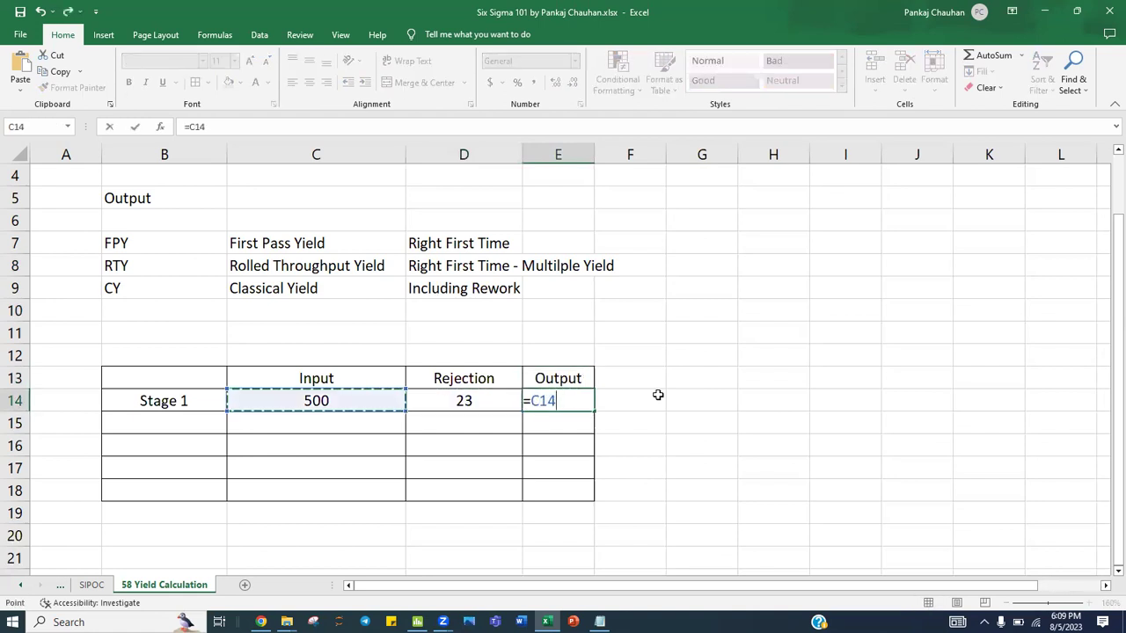
text(-)
key(Left)
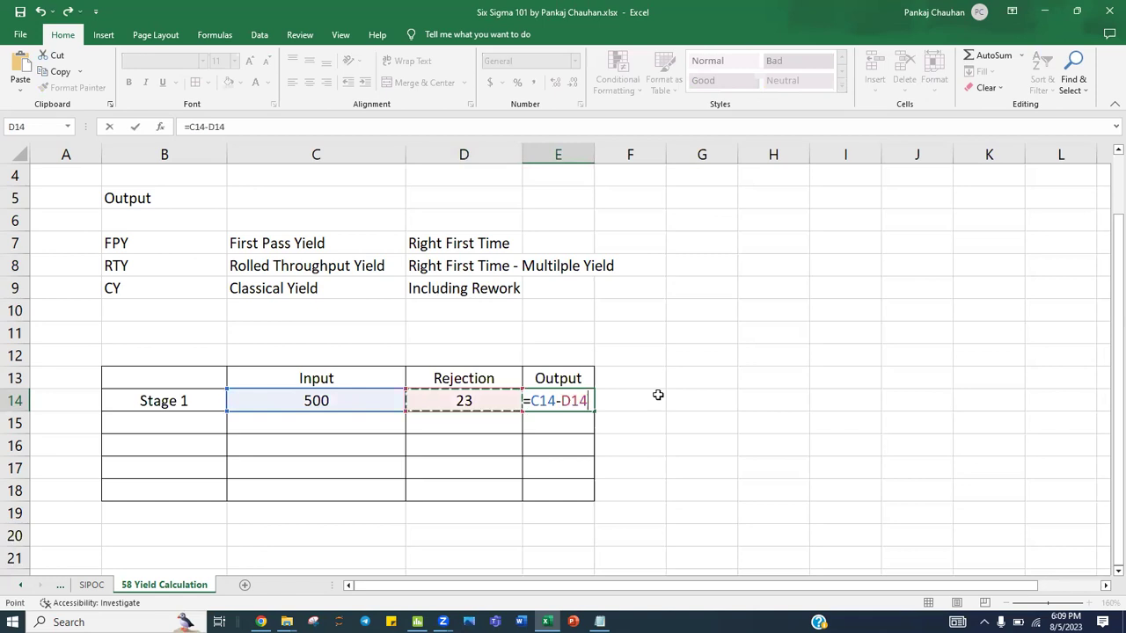
key(Return)
Add an FPY heading in F13 with the formula =E14/C14 below it
key(Up)
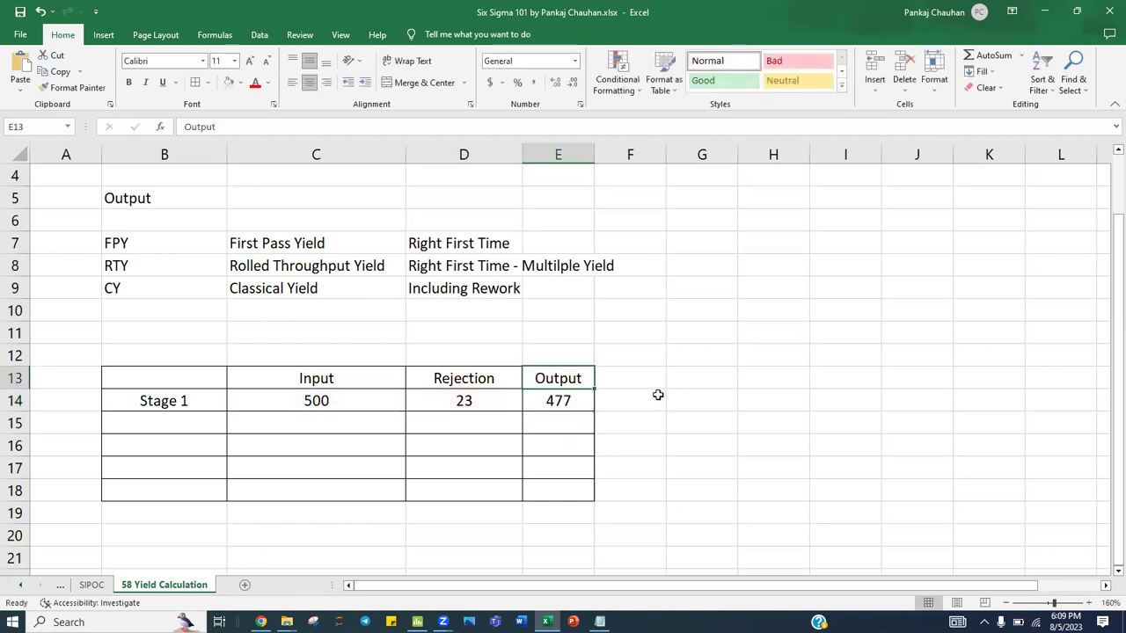
key(Up)
key(Right)
text(FPY)
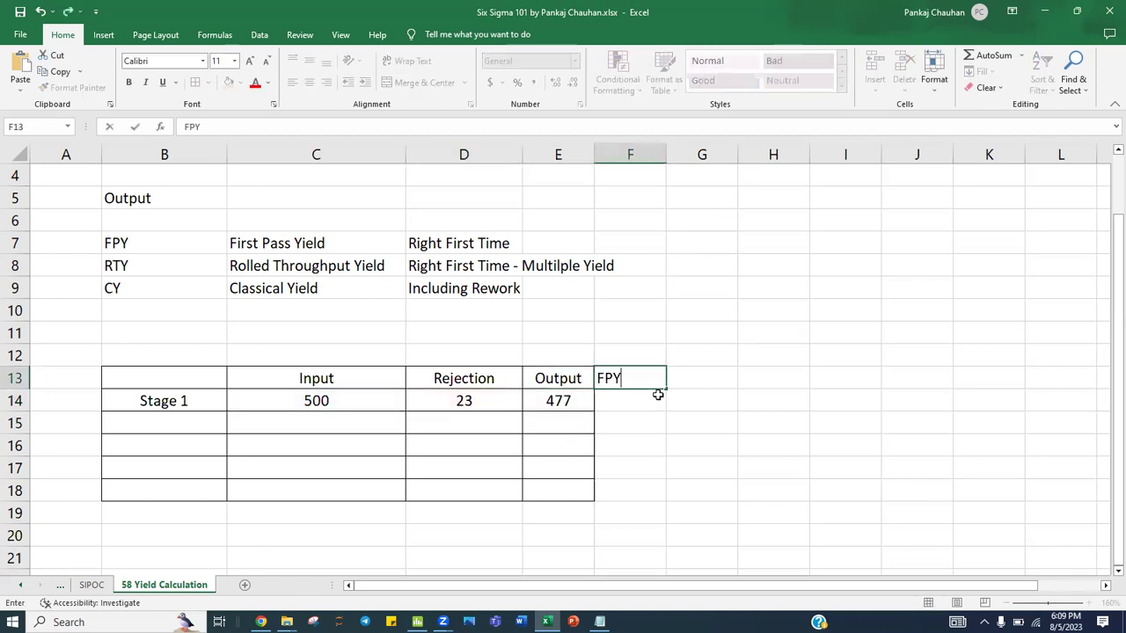
key(Return)
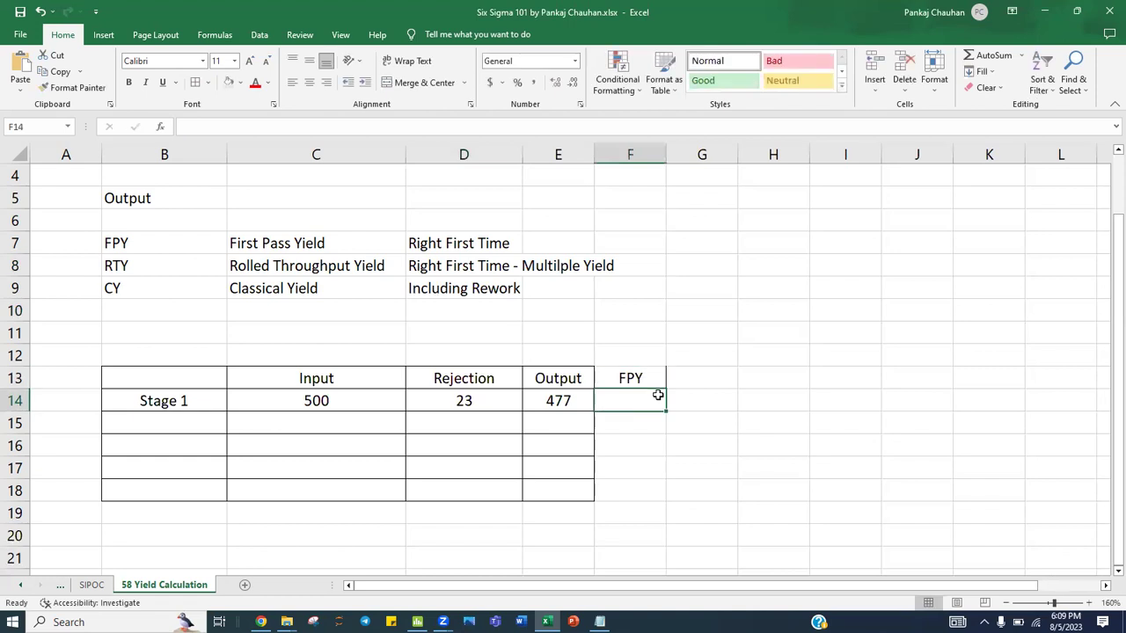
text(=)
key(Left)
text(/)
key(Left)
key(Left)
key(Left)
key(Left)
key(Right)
key(Return)
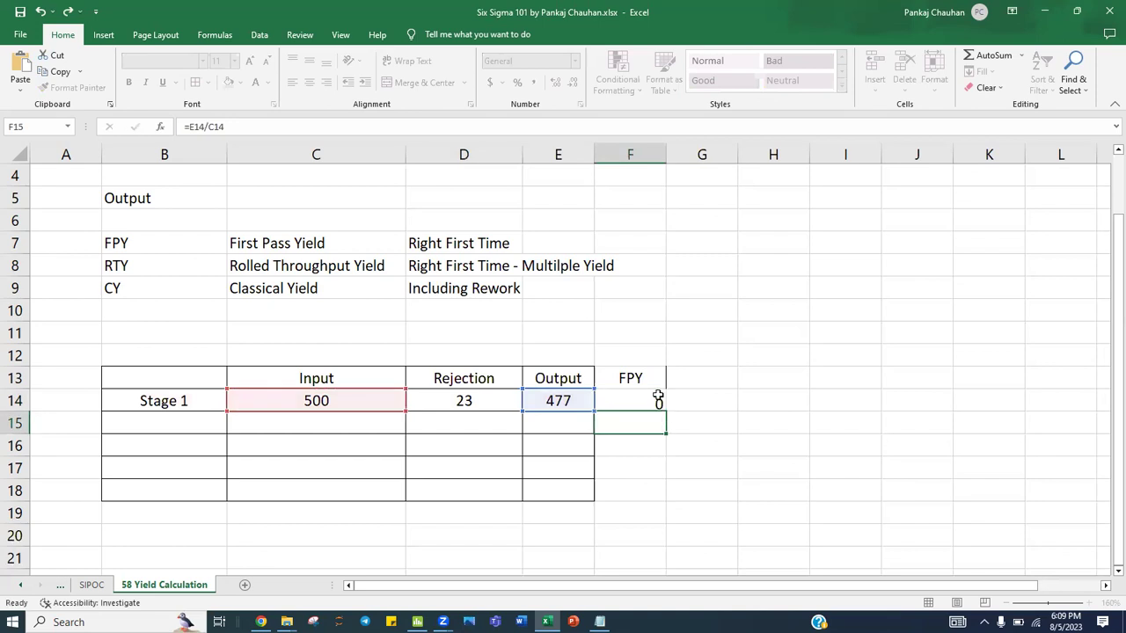
Format Stage 1's FPY in F14 as a percentage with one decimal (95.4%)
click(650, 400)
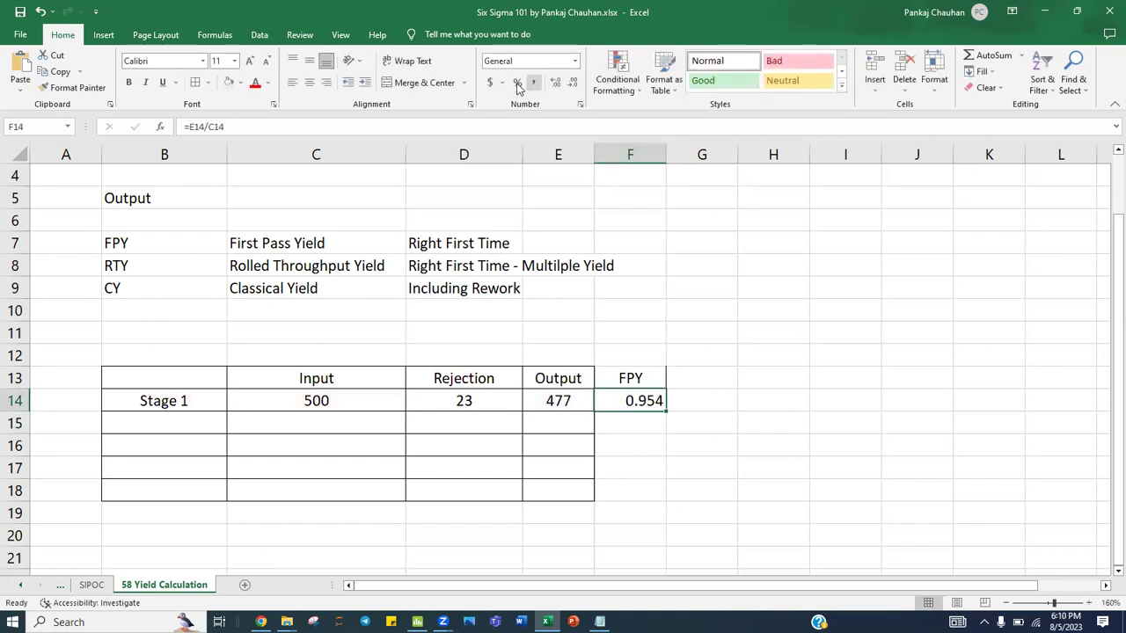
click(555, 82)
click(555, 82)
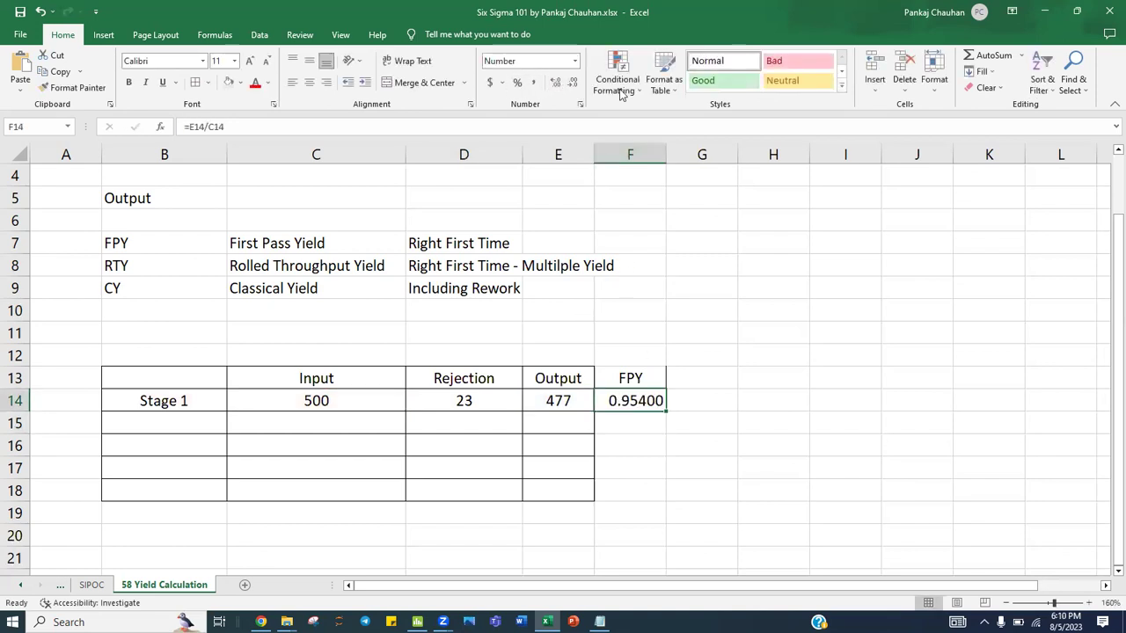
click(517, 82)
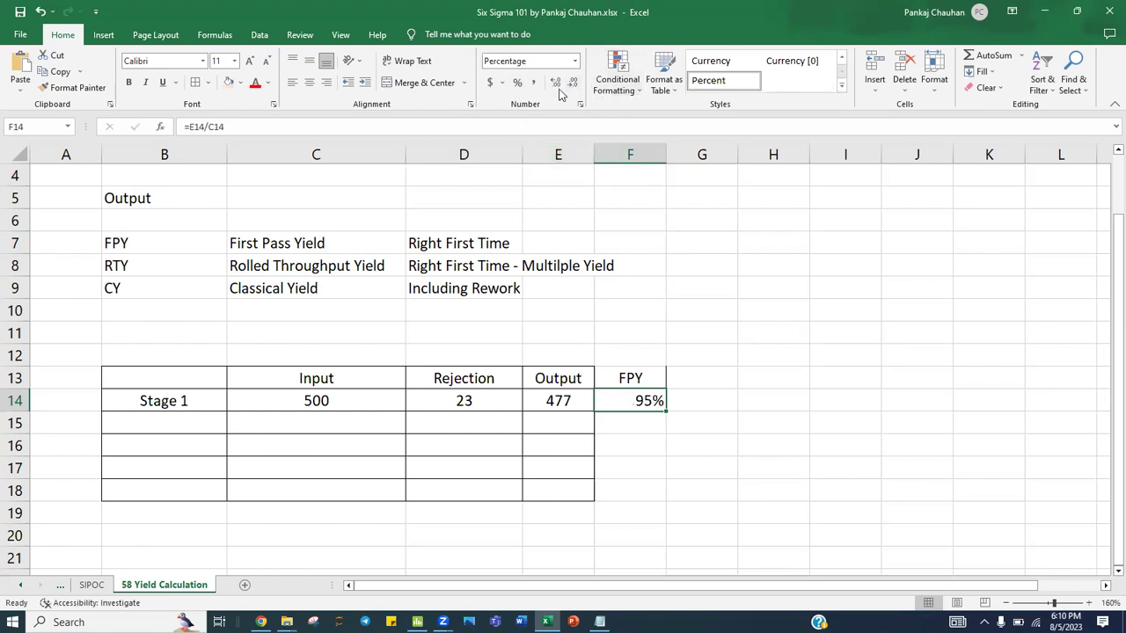
click(556, 83)
Center the FPY column F13:F18 contents
drag(610, 372, 640, 492)
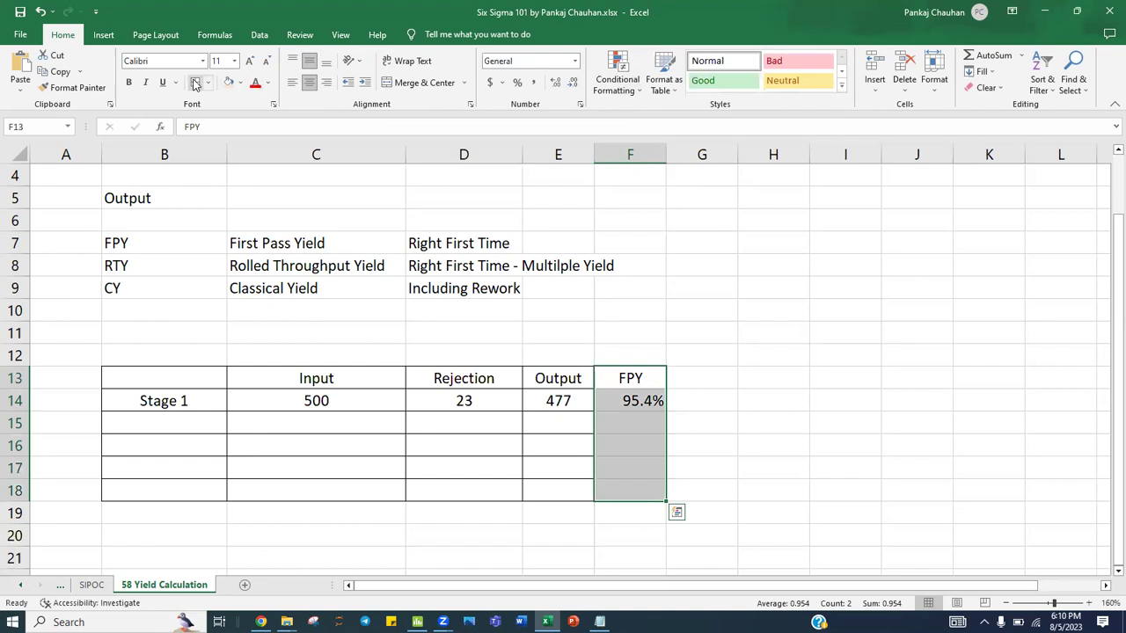
click(309, 82)
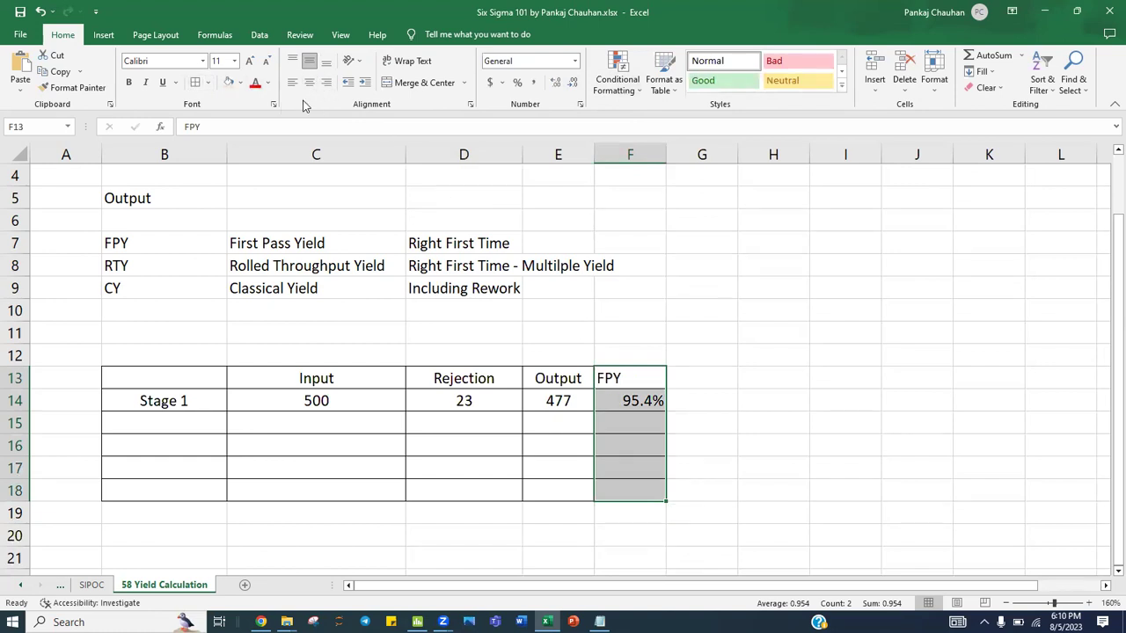
click(308, 82)
click(565, 396)
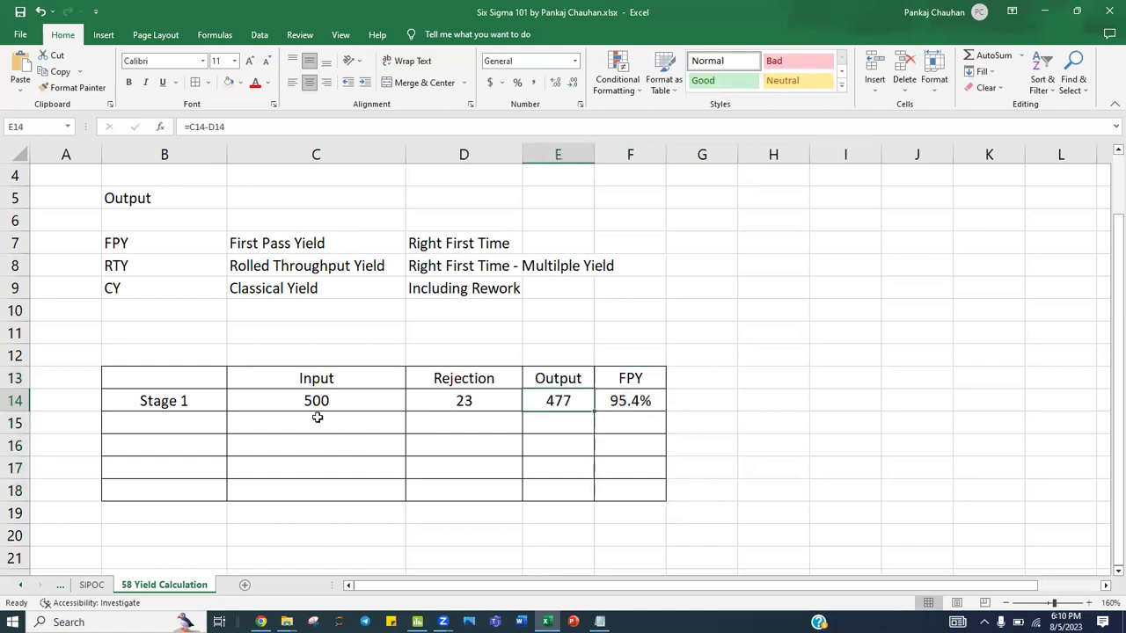
click(206, 414)
Label B15 'Stage 2' and link its input to Stage 1's output with =E14
text(Stage 2)
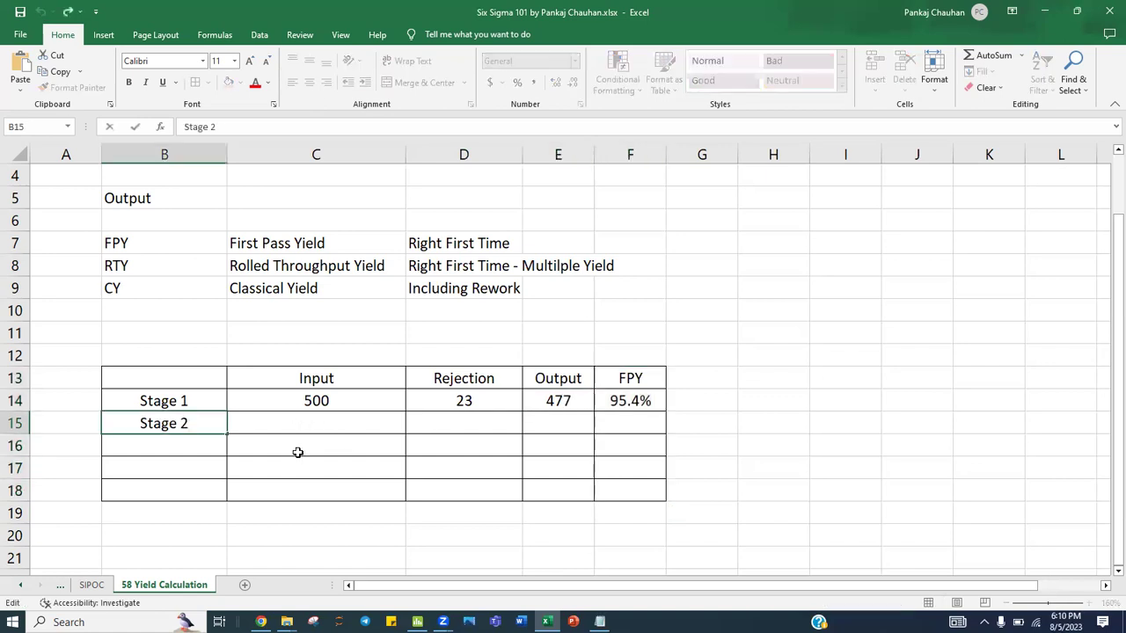
key(Return)
key(Up)
key(Right)
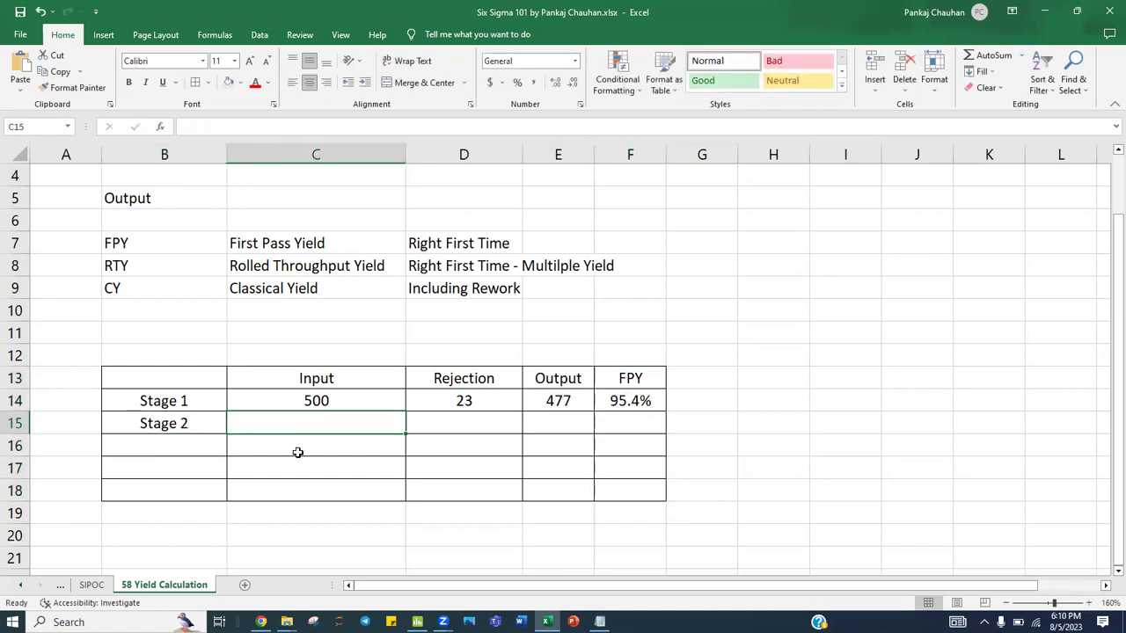
text(=)
key(Right)
key(Right)
key(Up)
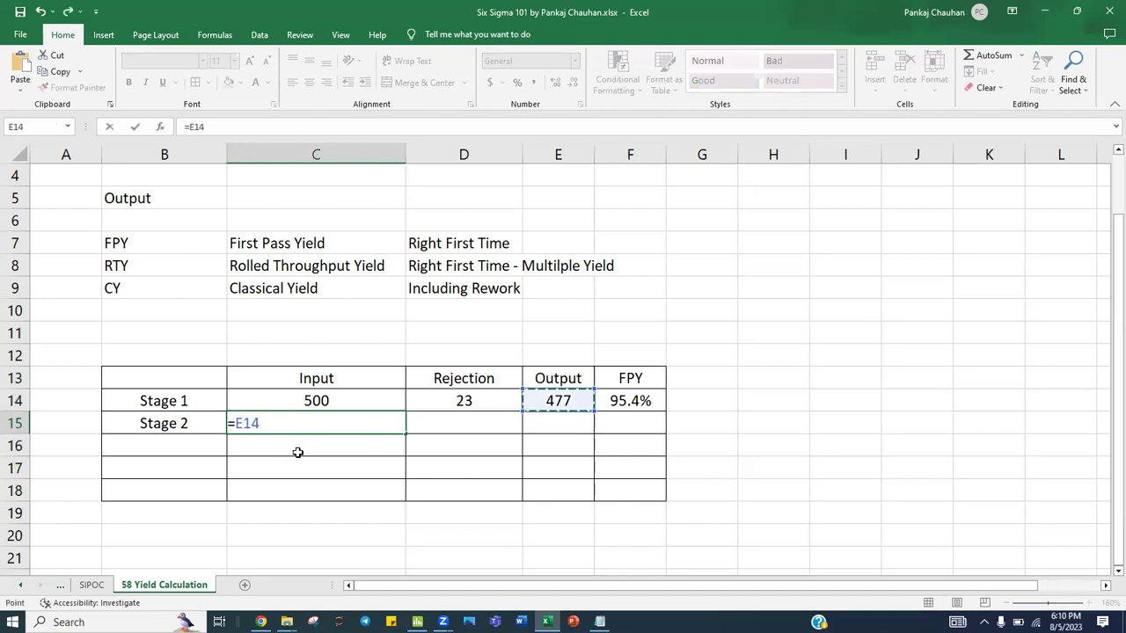
key(Return)
Enter 30 rejections for Stage 2 and fill the output formula down to E15 (447)
key(Up)
key(Right)
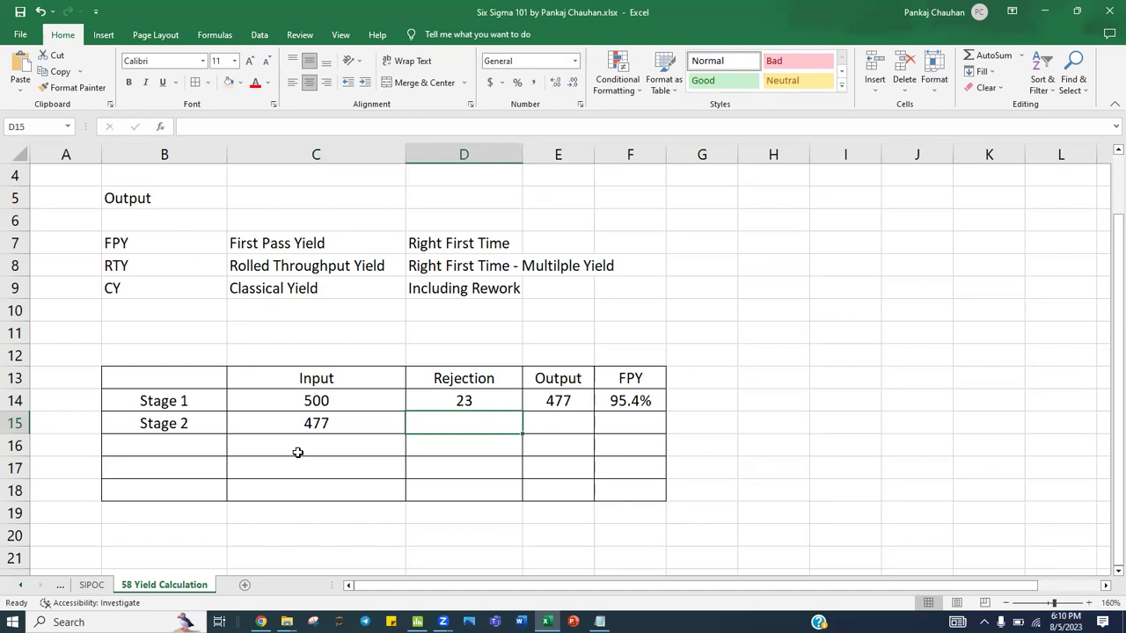
text(30)
key(Return)
key(Up)
key(Left)
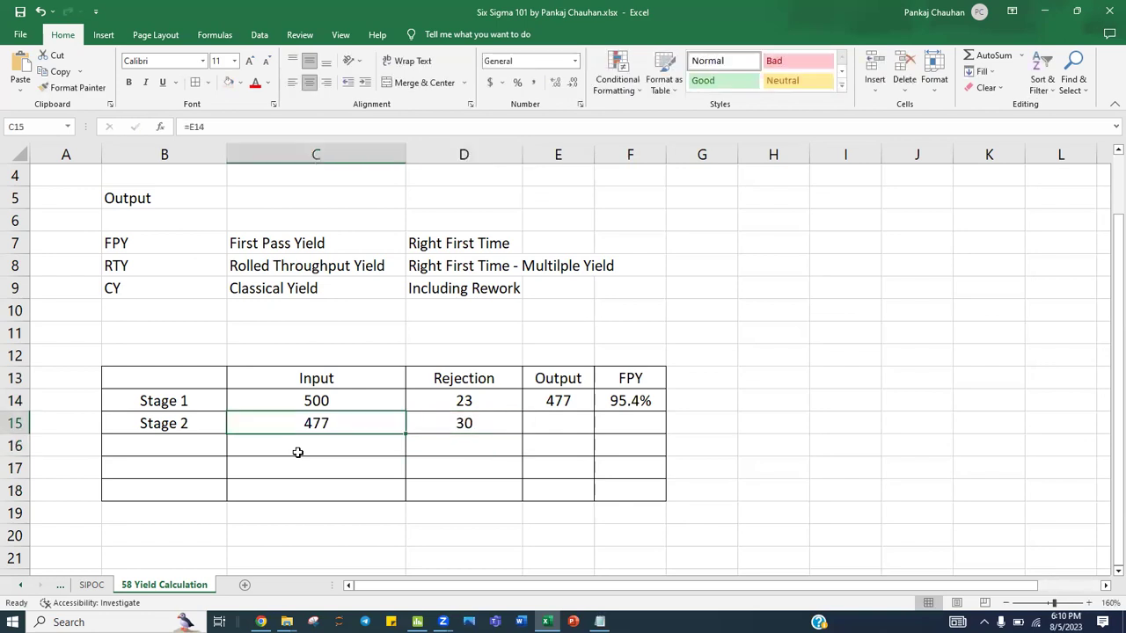
key(Right)
key(Right)
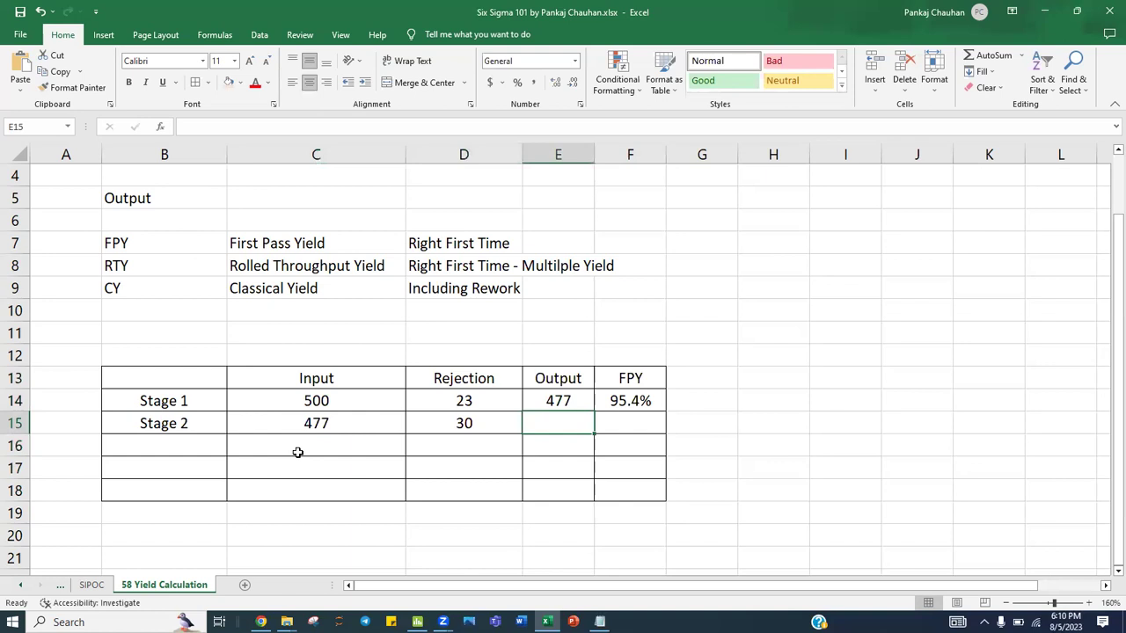
key(ctrl+d)
Enter the Stage 2 FPY formula =E15/C15 in F15
key(Right)
text(=)
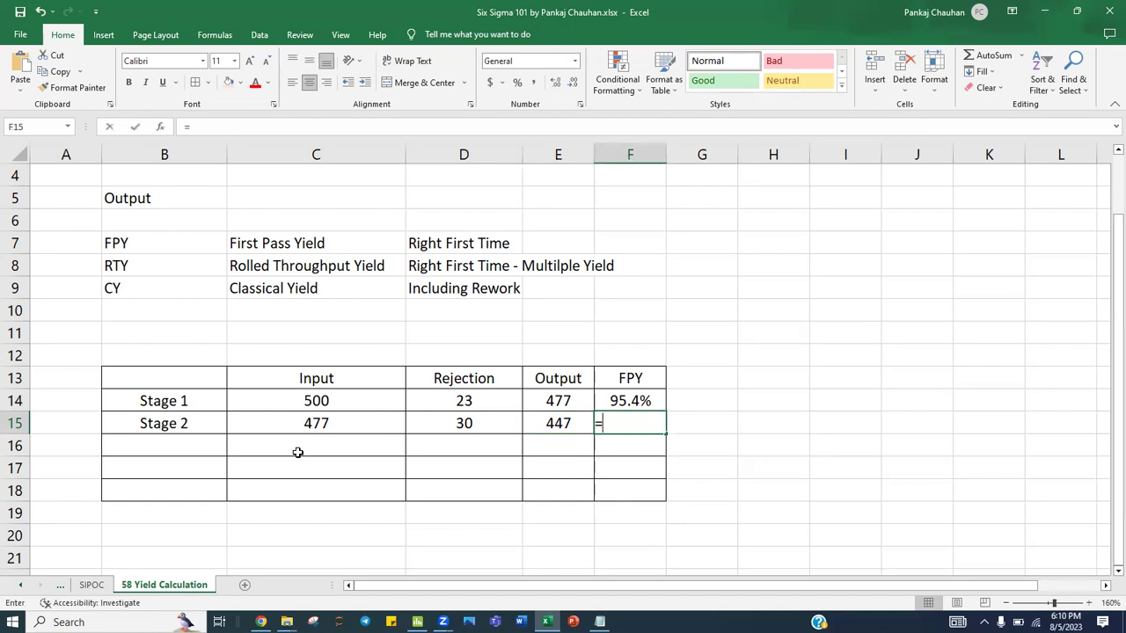
key(Left)
text(/)
key(Left)
key(Left)
key(Left)
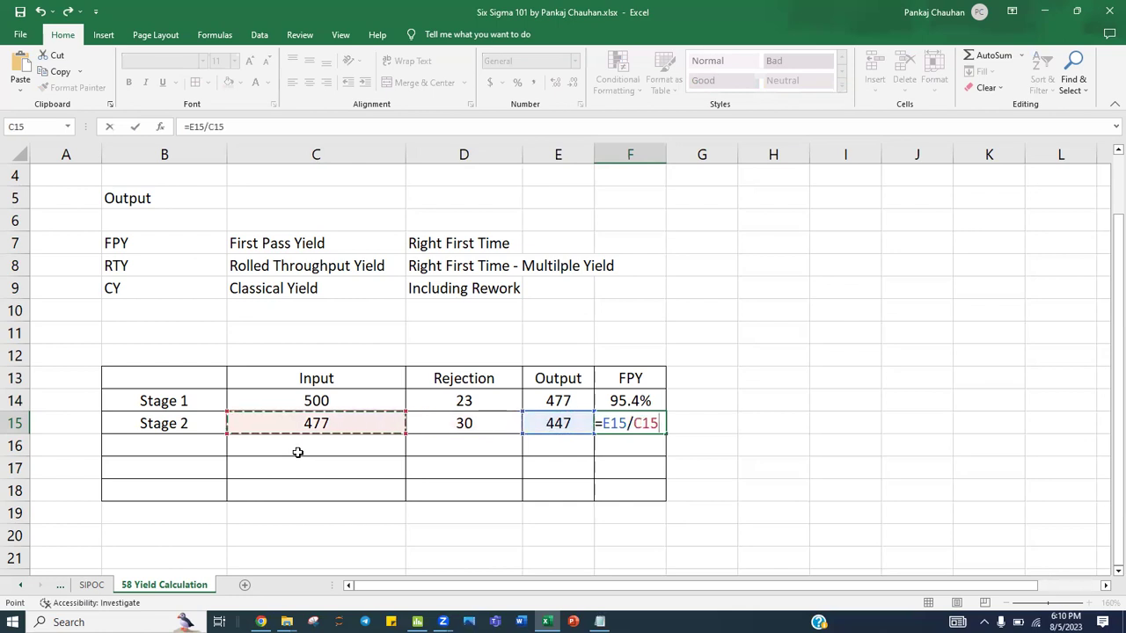
key(Return)
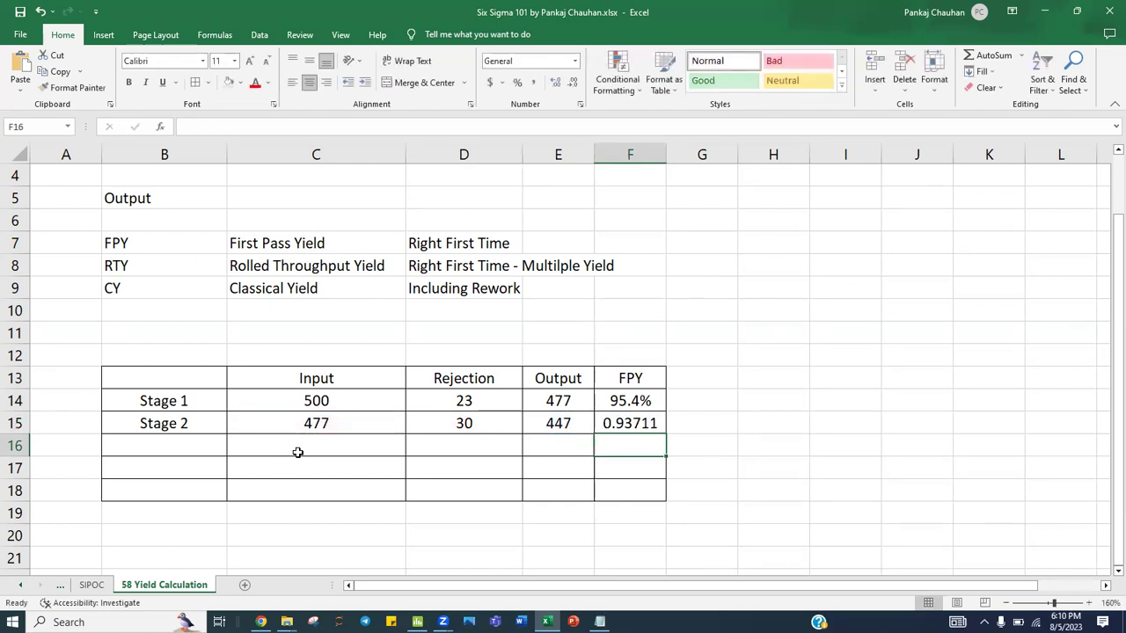
Copy F14's percentage format onto F15:F18 with Format Painter
click(627, 400)
click(75, 88)
drag(616, 429, 631, 490)
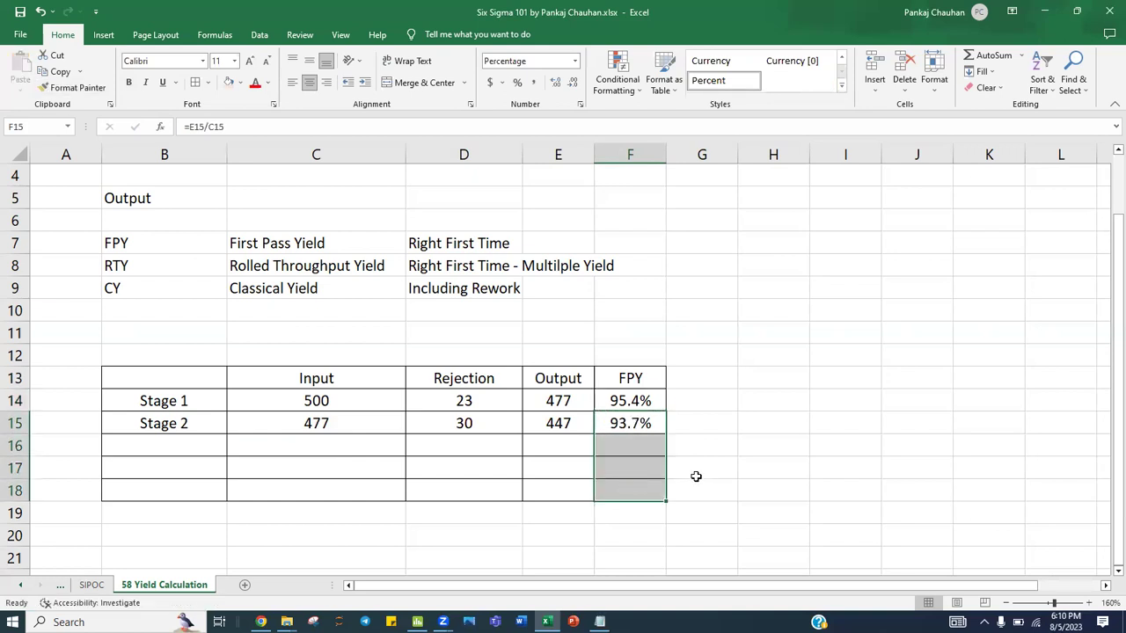
click(560, 447)
Copy the Stage 2 label into B16 and remove its stage number
click(181, 441)
key(ctrl+d)
double_click(183, 443)
key(BackSpace)
Complete Stage 3 with input linked to 447, 15 rejections and output 432
text(3)
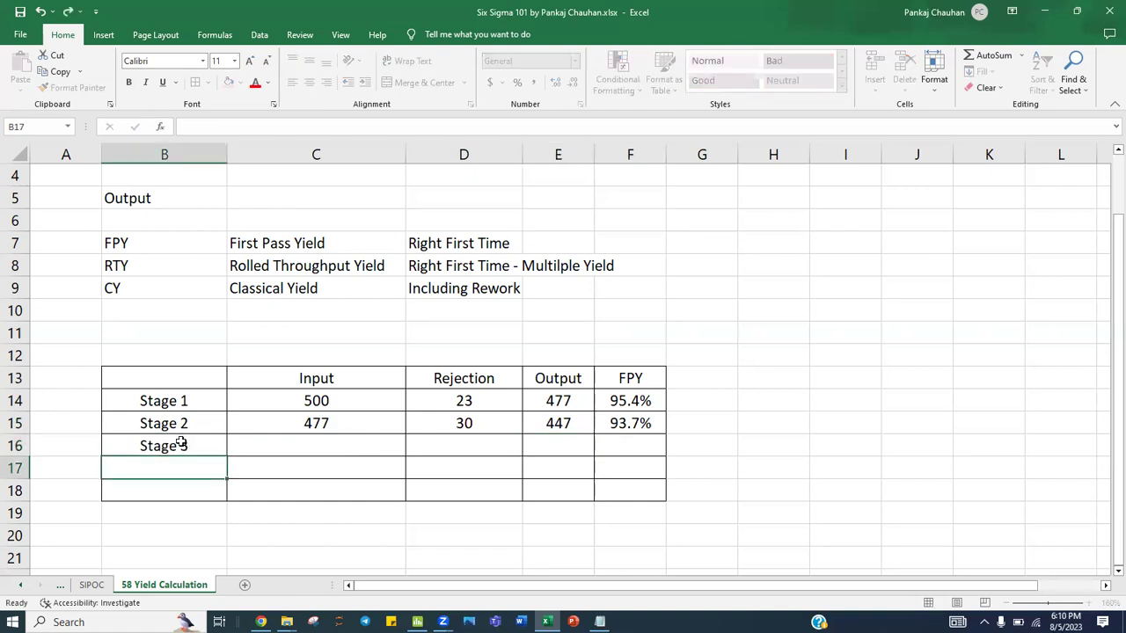
key(Tab)
key(ctrl+d)
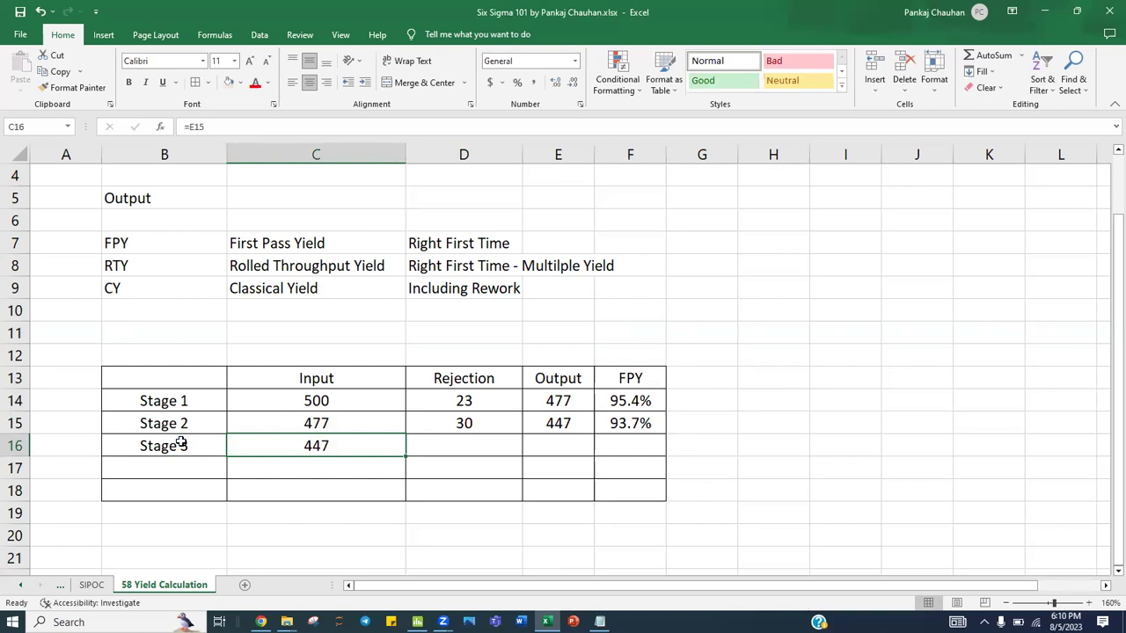
key(Tab)
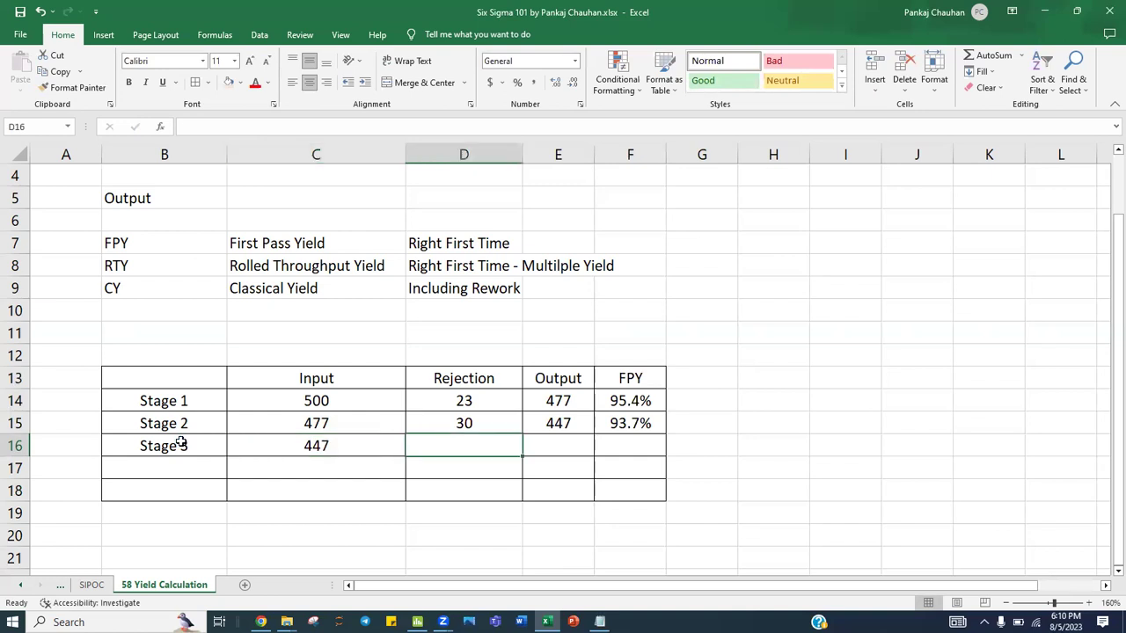
text(15)
key(Return)
key(Up)
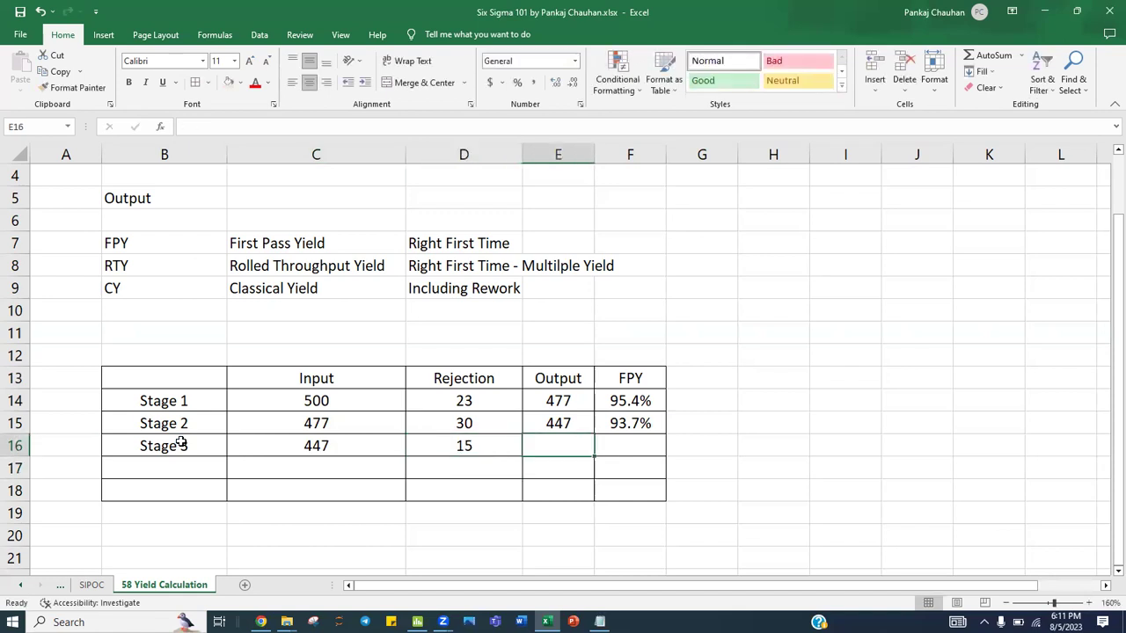
key(ctrl+d)
Enter Stage 3's FPY formula =E16/C16 (96.6%) and copy the stage label to row 17
key(Right)
text(=)
key(Left)
text(/)
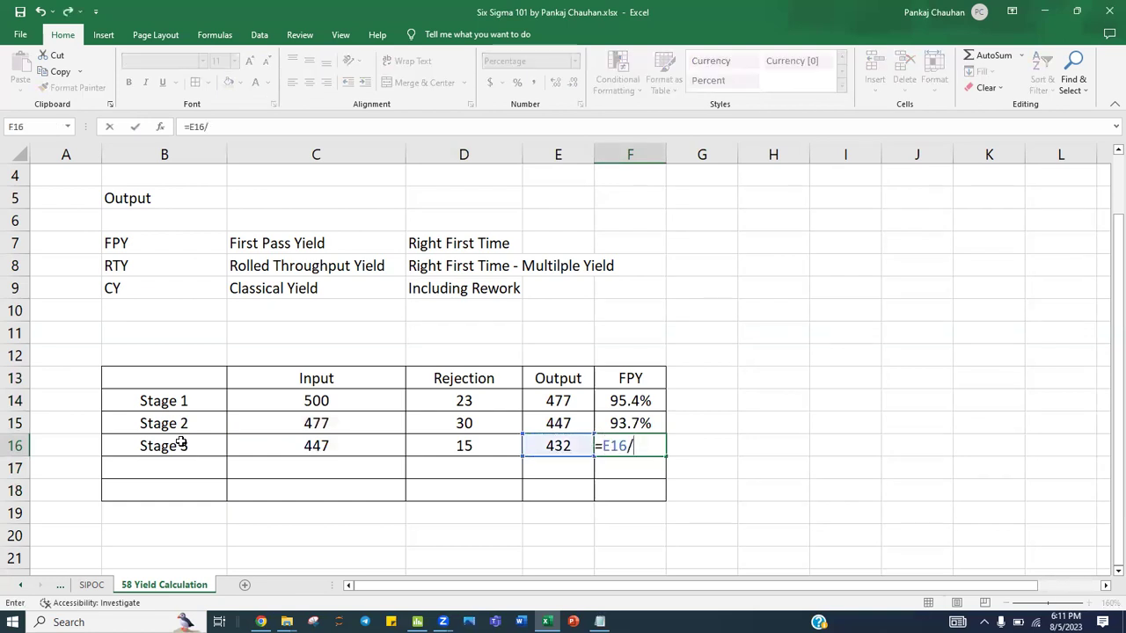
key(Left)
key(Left)
key(Left)
key(Return)
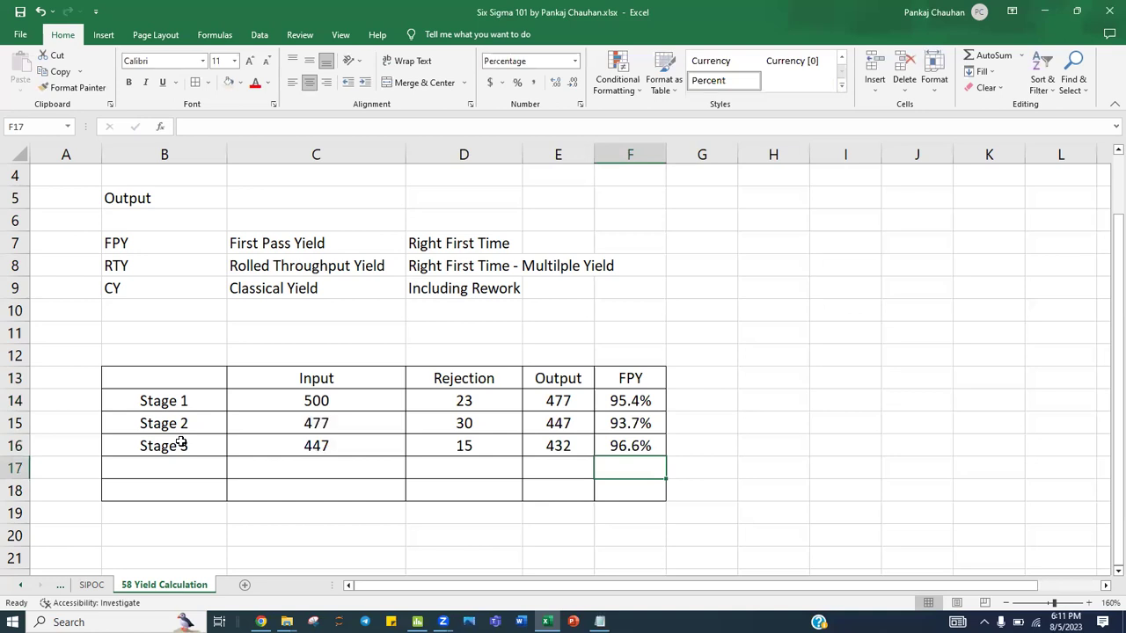
key(Left)
key(Left)
key(Left)
key(Left)
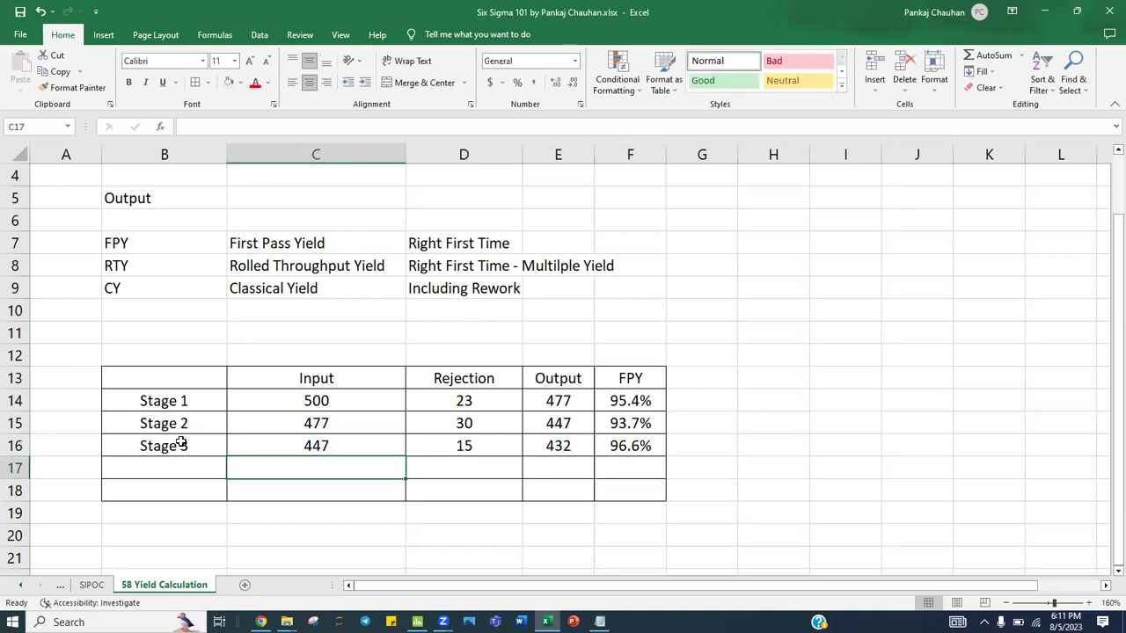
key(ctrl+d)
Confirm the Stage 4 label and link its input in C17 to Stage 3's output (=E16, 432)
key(F2)
key(ctrl+Return)
key(Right)
text(=)
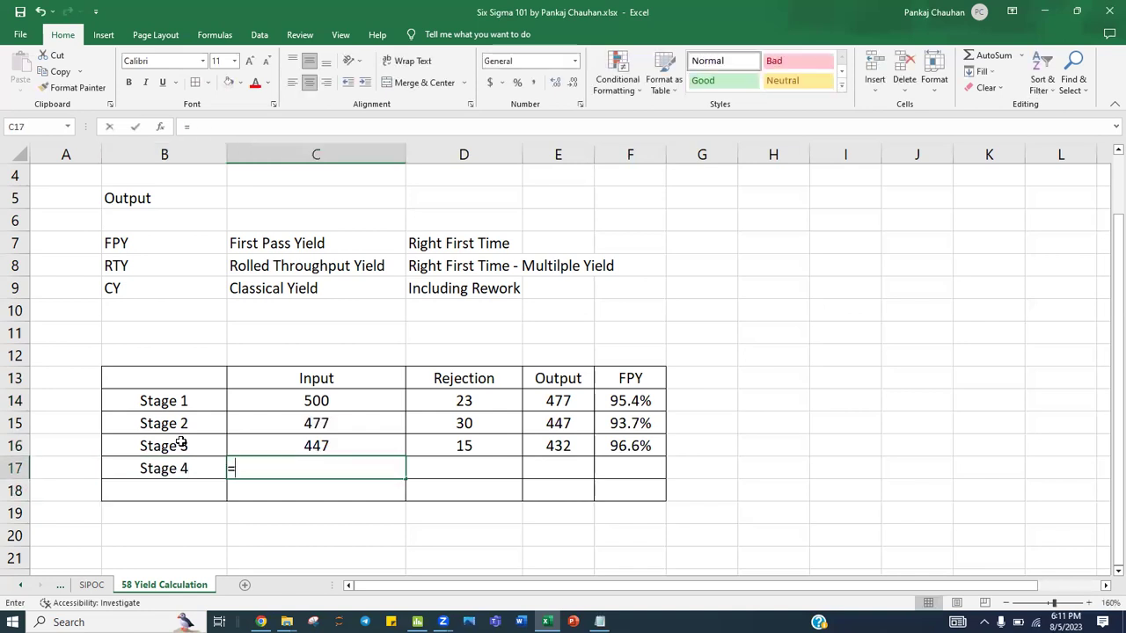
key(Right)
key(Right)
key(Up)
key(Return)
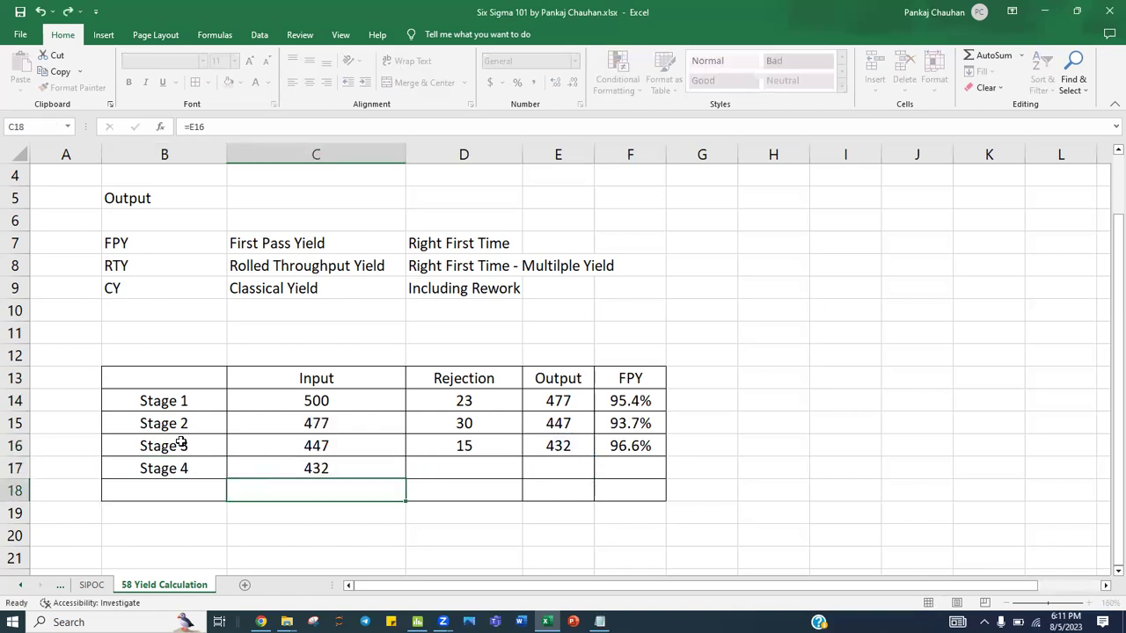
Enter a Stage 4 rejection of 21 and fill its output as =C17-D17, giving 411
key(Up)
key(Right)
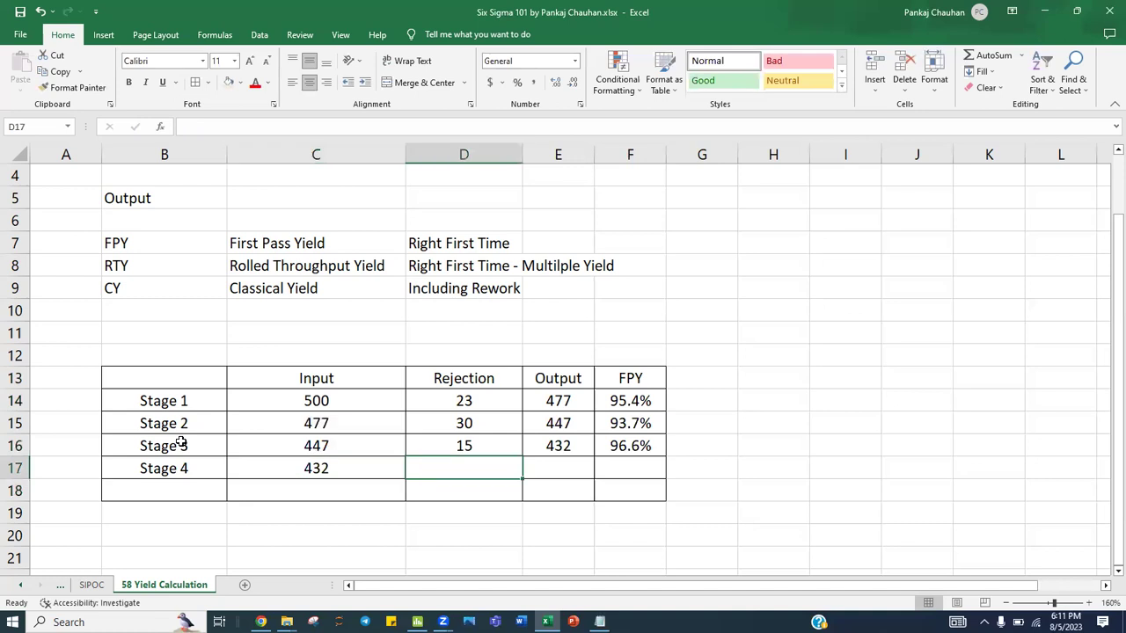
text(21)
key(Return)
key(Up)
key(Right)
key(ctrl+d)
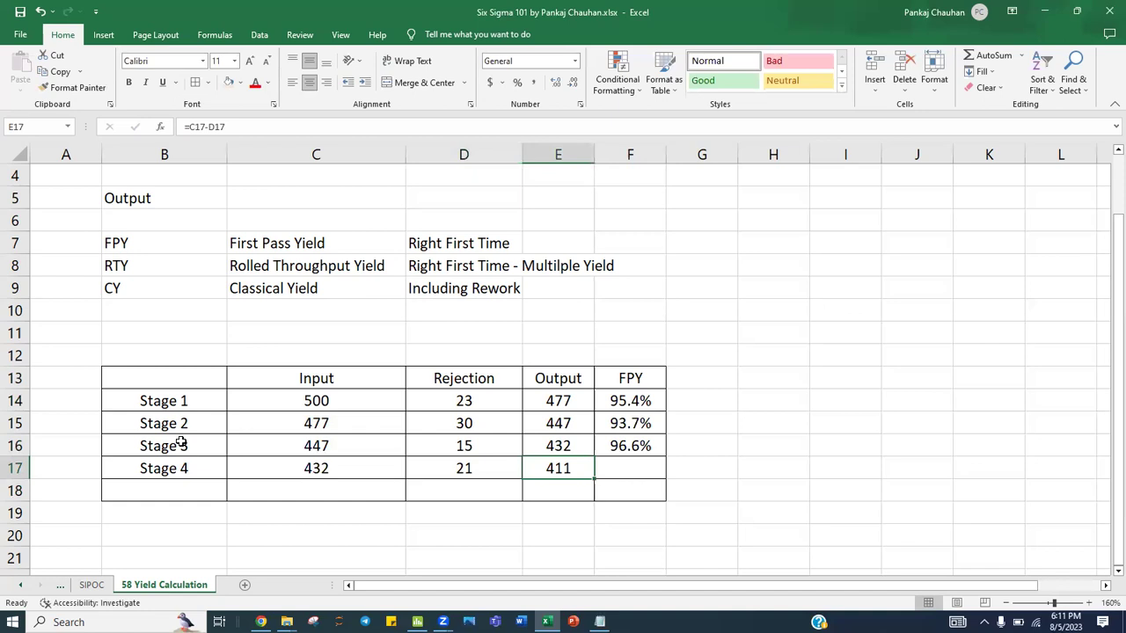
Compute Stage 4 FPY in F17 as =E17/C17, showing 95.1%
key(Right)
text(=)
key(Left)
text(/)
key(Left)
key(Left)
key(Left)
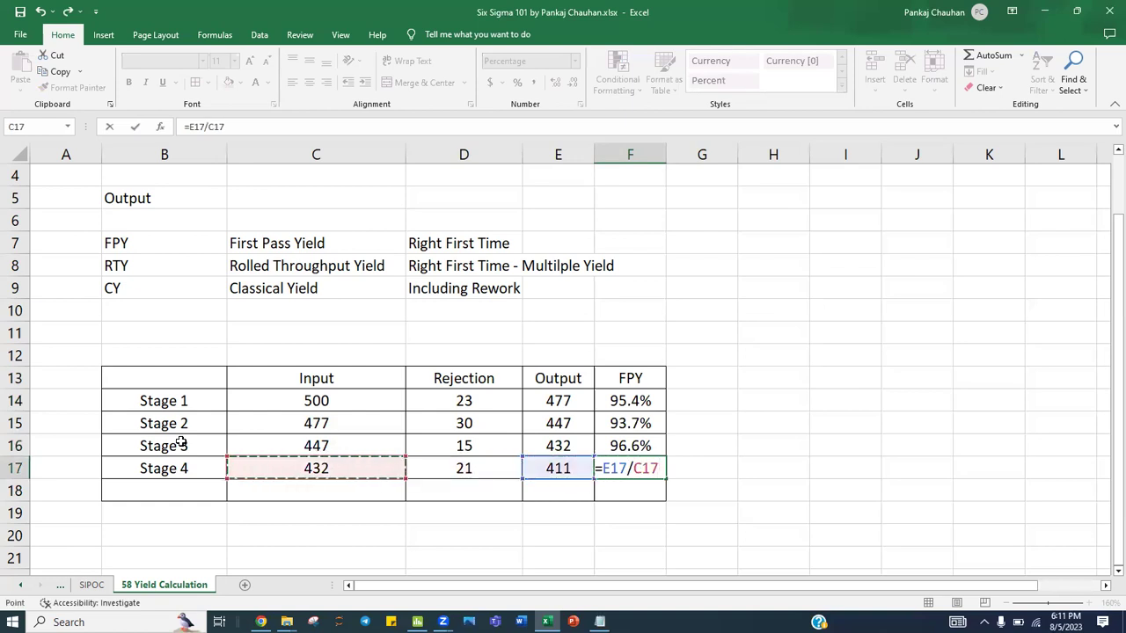
key(Return)
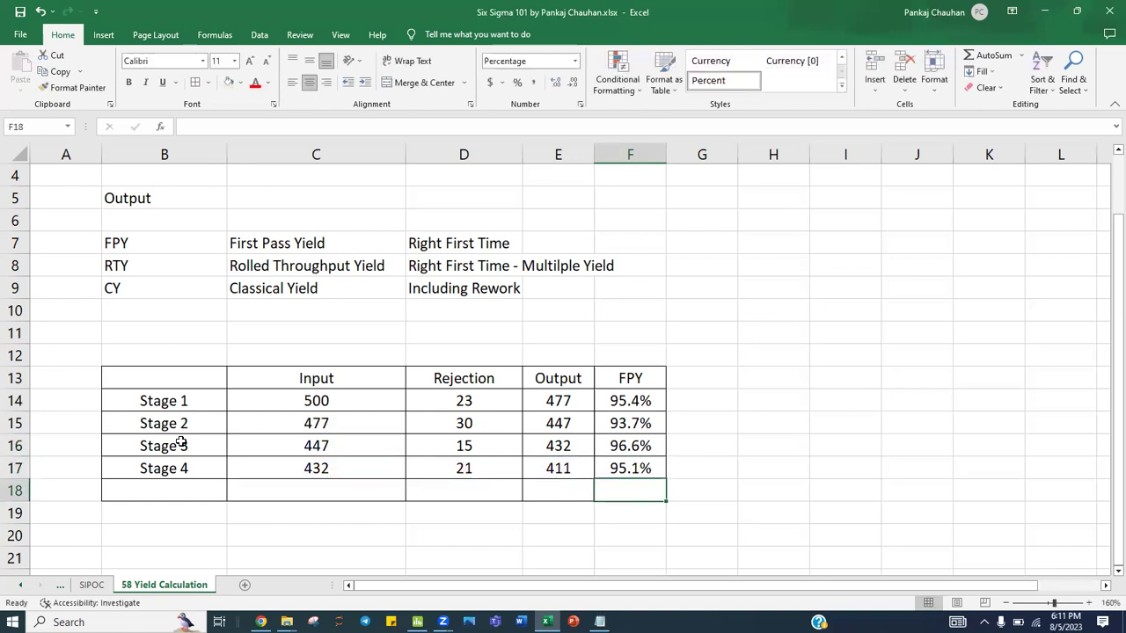
key(Down)
key(Down)
key(Left)
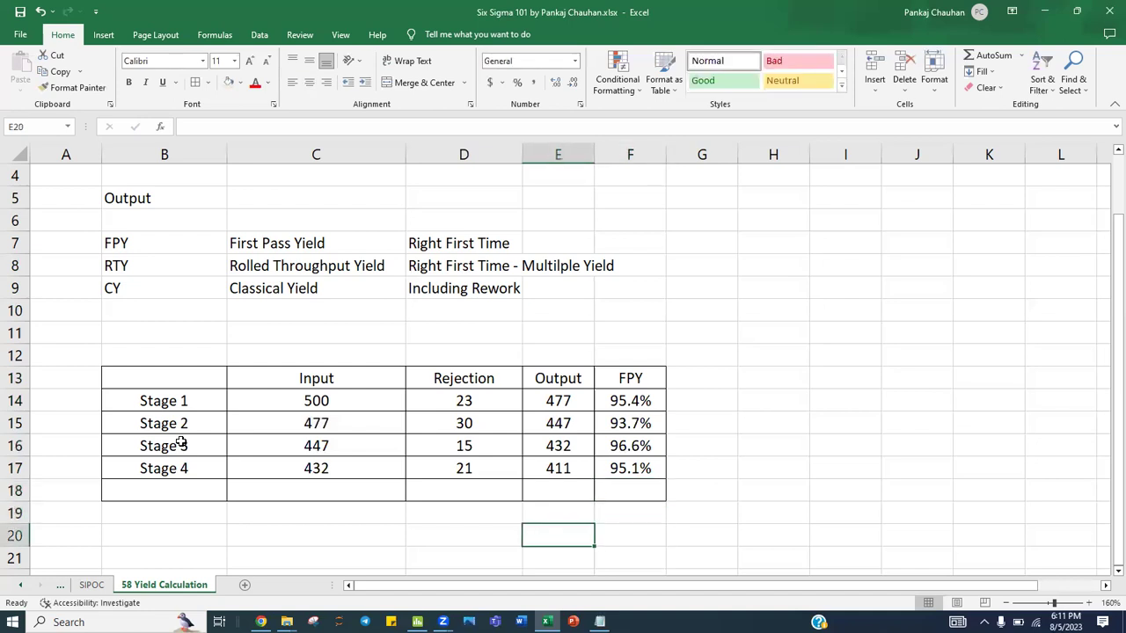
Label E20 'RTY' and enter =PRODUCT(F14:F17) beside it in F20
text(rty)
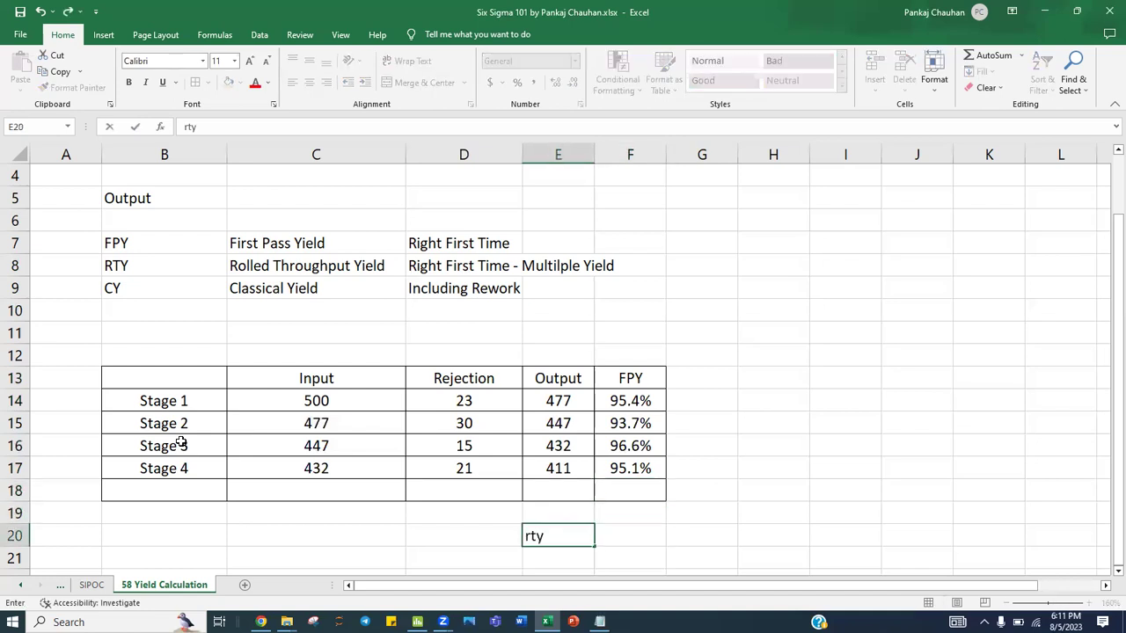
text(RT)
key(Tab)
text(=PRODUCT()
key(Up)
key(Up)
key(Up)
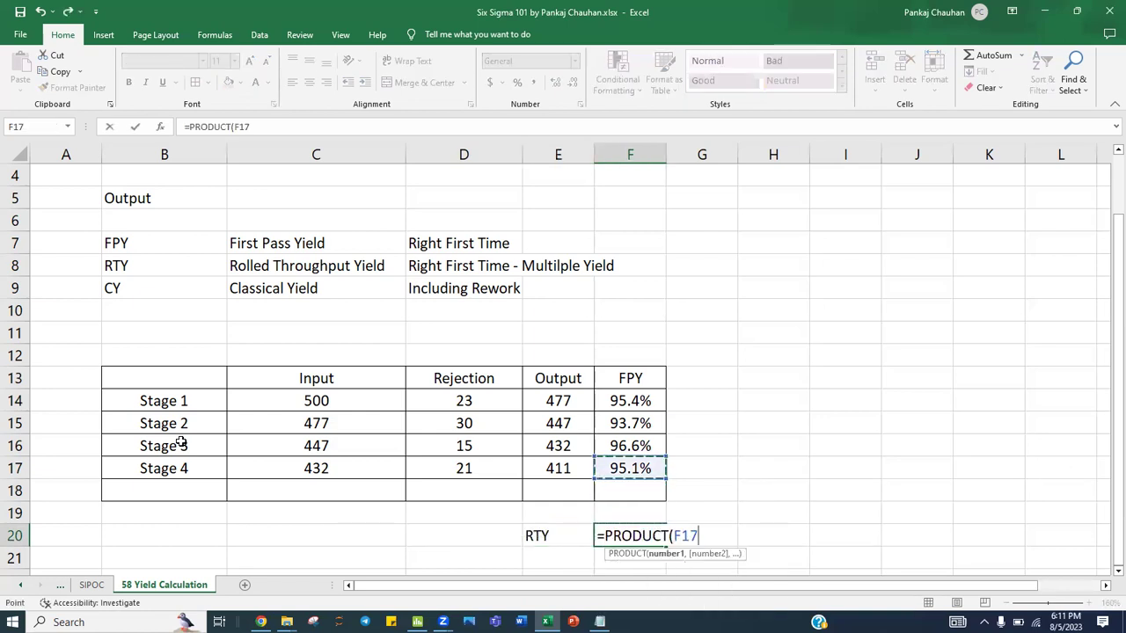
key(shift+Up)
key(shift+Up)
key(shift+Up)
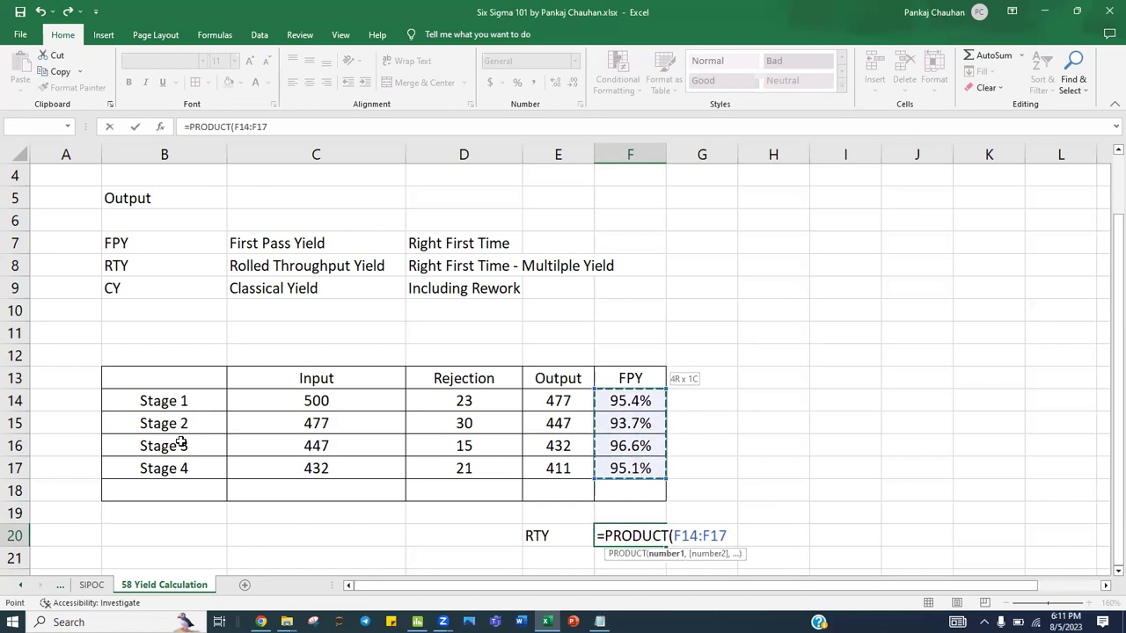
text())
key(Return)
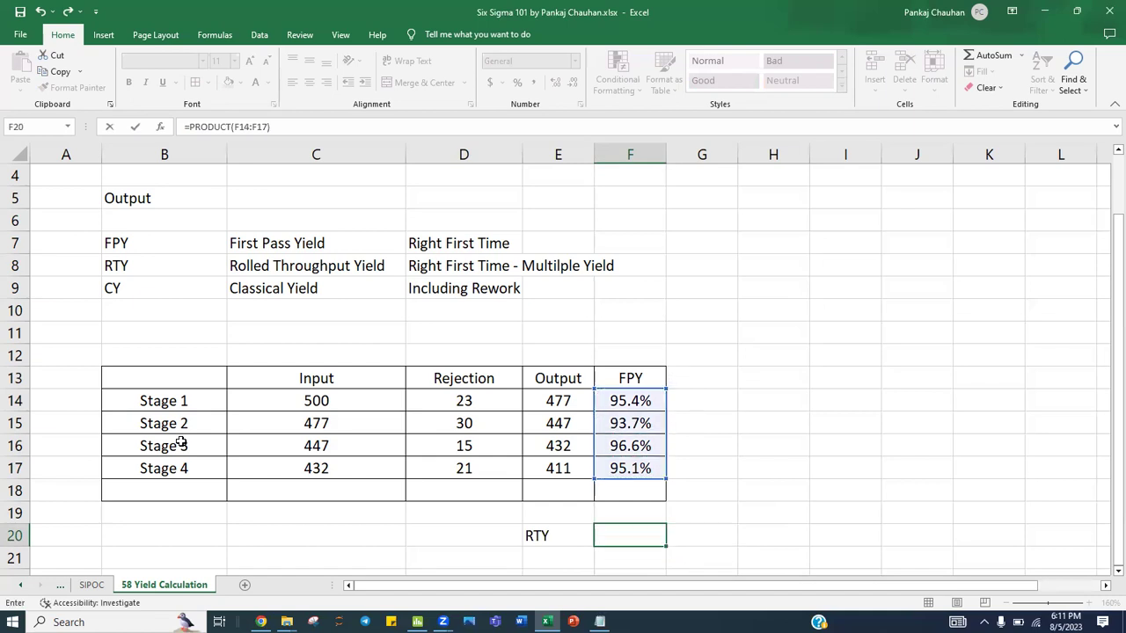
key(Left)
Format the RTY value as a one-decimal percentage (82.2%) and centre E20:F20 horizontally and vertically
scroll(141, 286, down, 2)
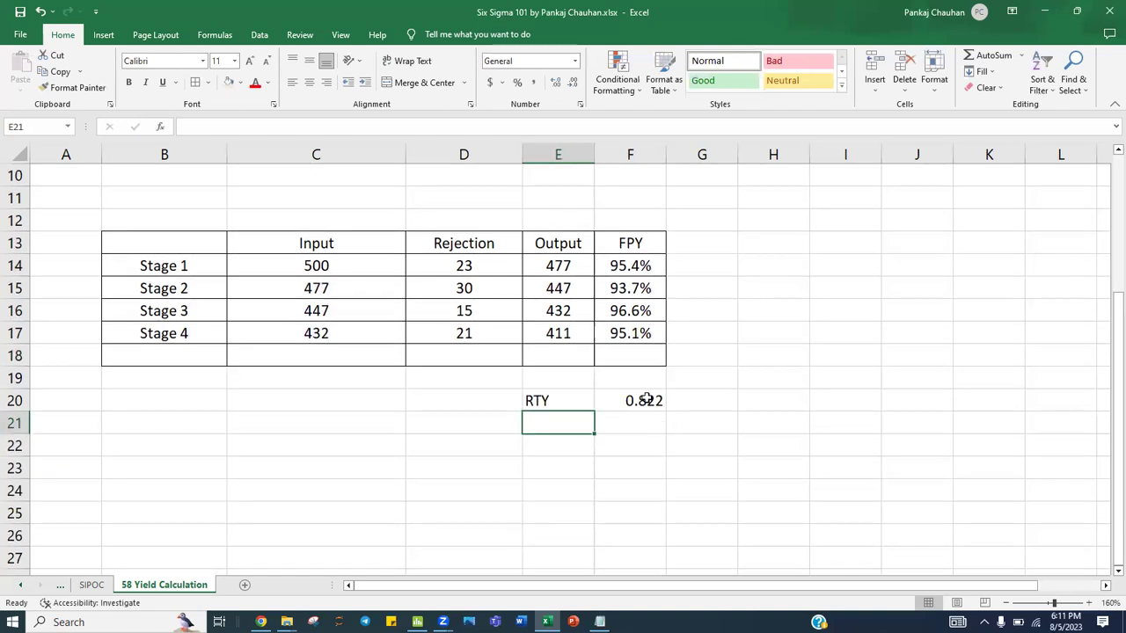
click(645, 397)
click(517, 82)
click(555, 82)
drag(554, 400, 598, 397)
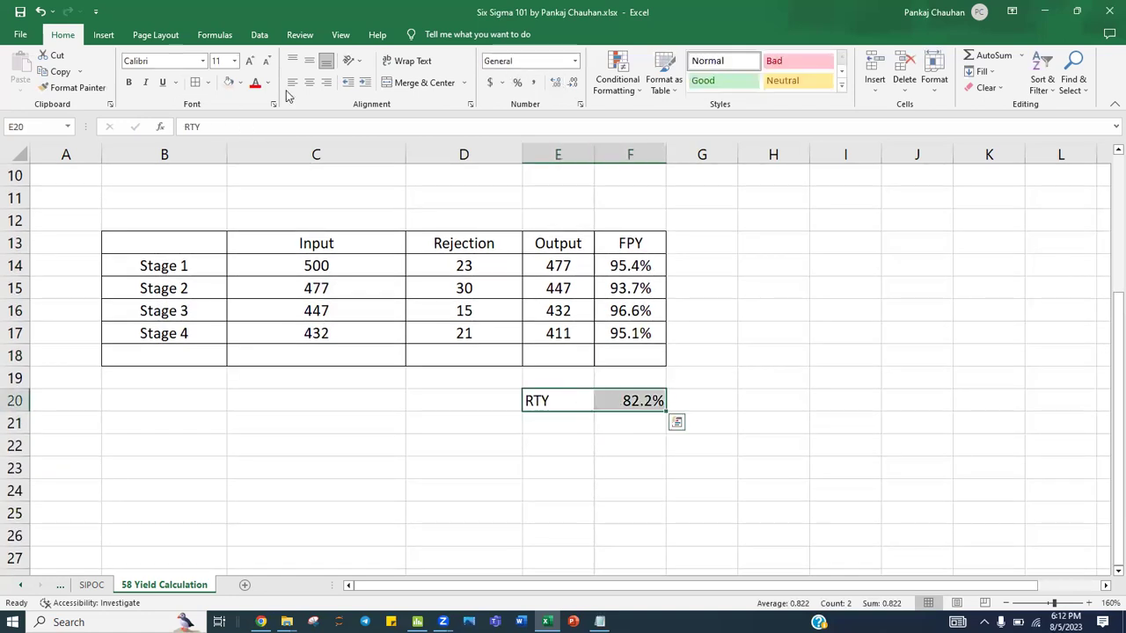
click(310, 79)
click(310, 60)
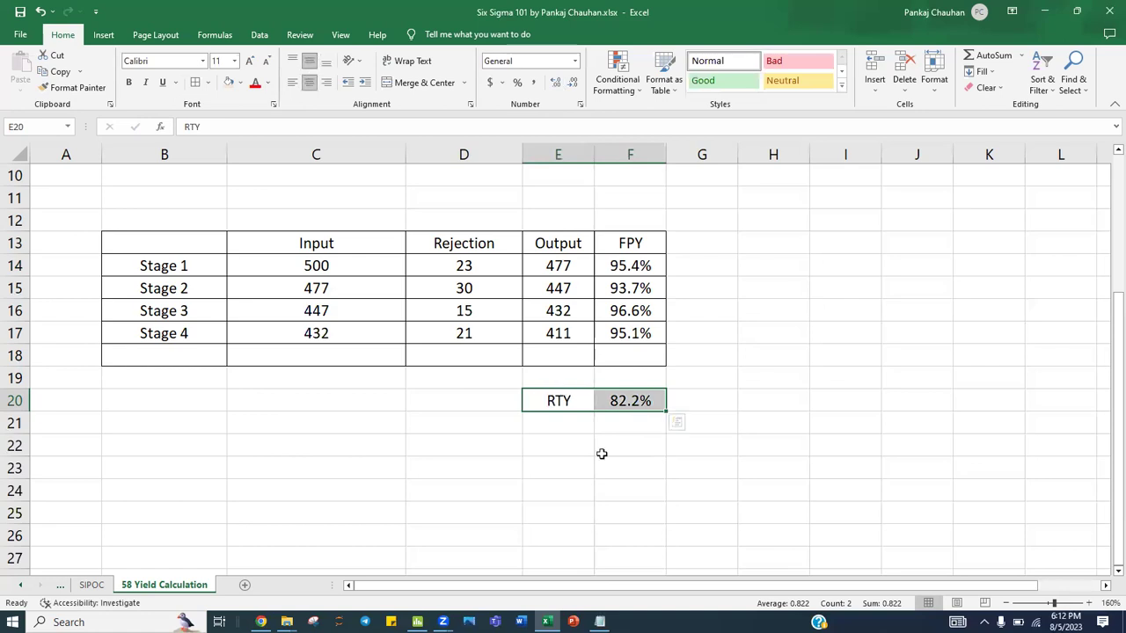
Add a second RTY label in E21 with =E17/C14 in F21
click(560, 424)
text(RTY)
key(Tab)
text(=)
key(Up)
key(Up)
key(Up)
key(Up)
key(Left)
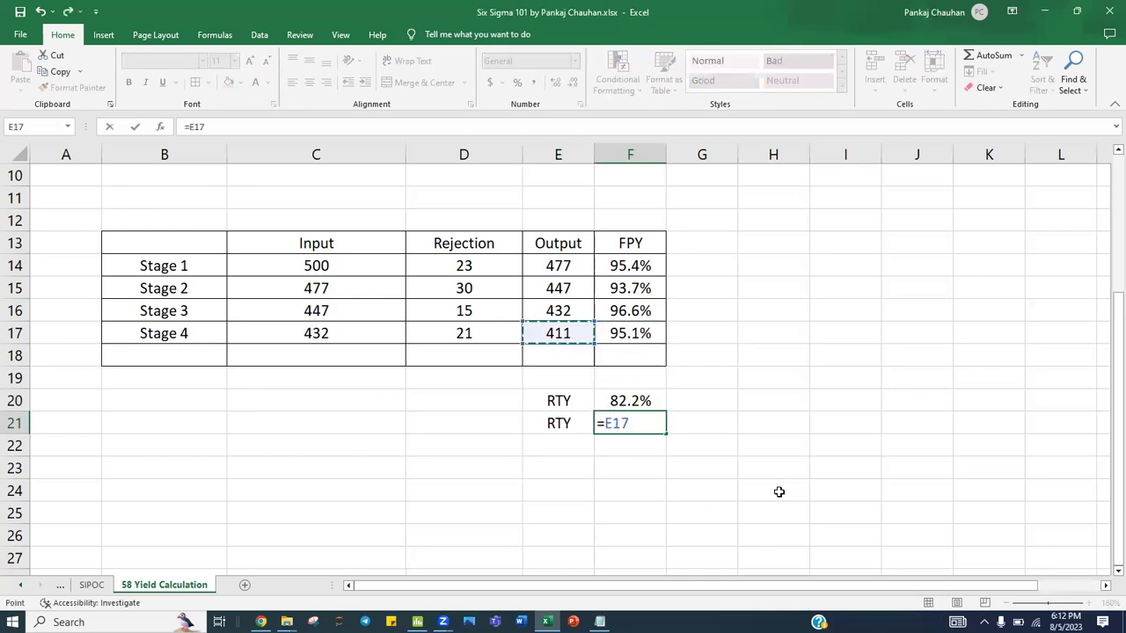
text(/)
key(Left)
key(Left)
key(Left)
key(Left)
key(Up)
key(Up)
key(Up)
key(Up)
key(Up)
key(Up)
key(Up)
key(Right)
key(Return)
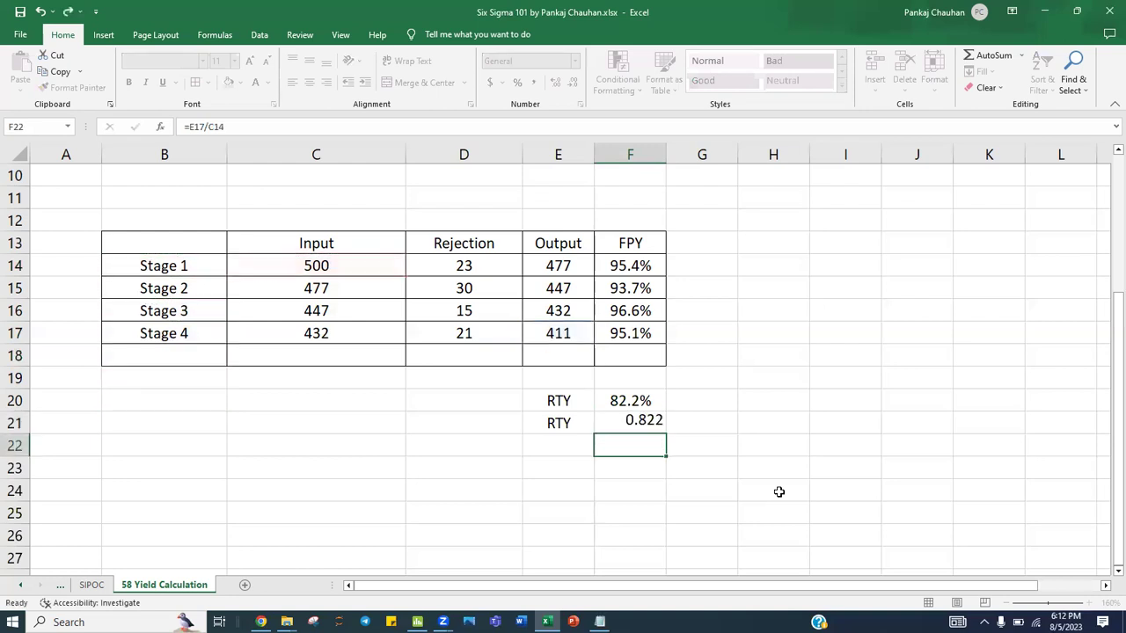
Copy F20's percentage format to F21 with Format Painter and apply All Borders to E20:F21
click(637, 401)
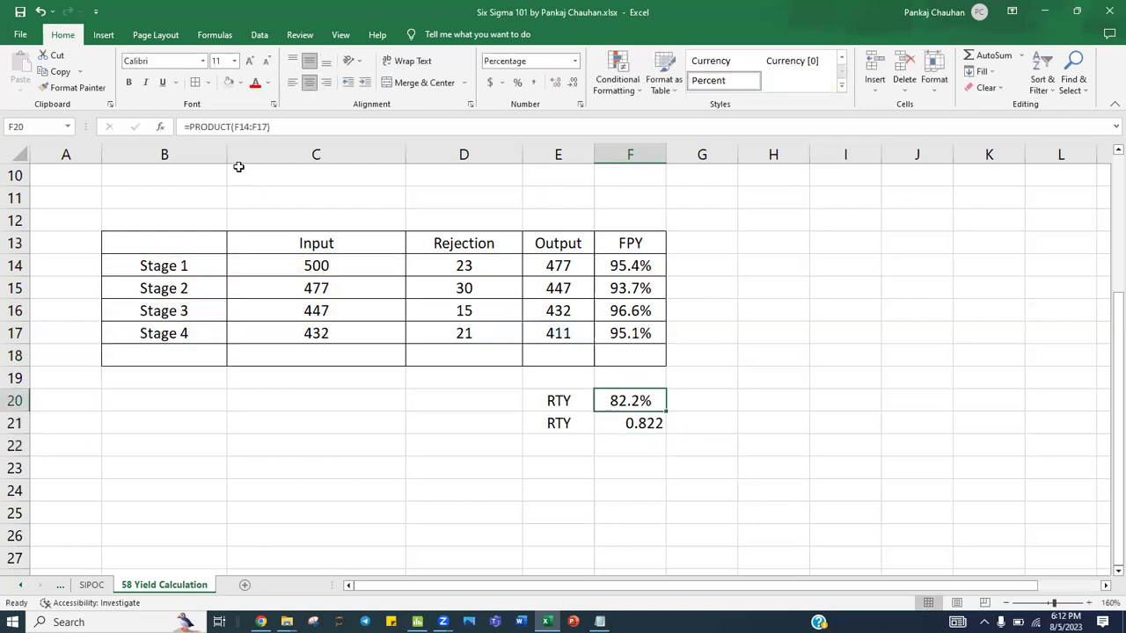
click(70, 87)
click(640, 423)
drag(575, 407, 626, 424)
click(197, 83)
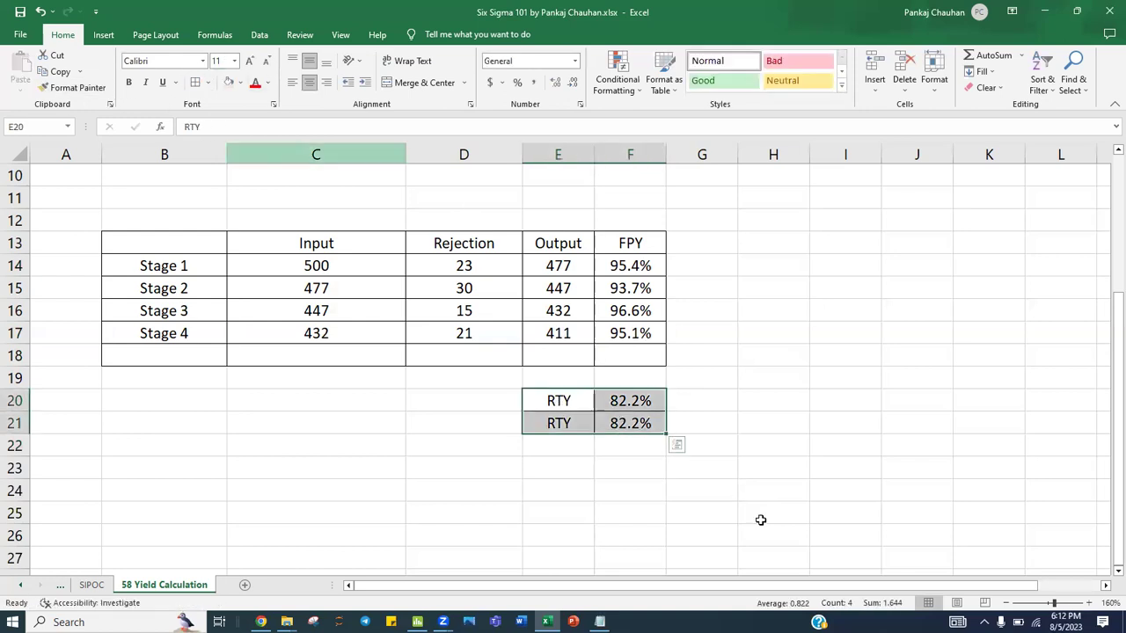
click(761, 520)
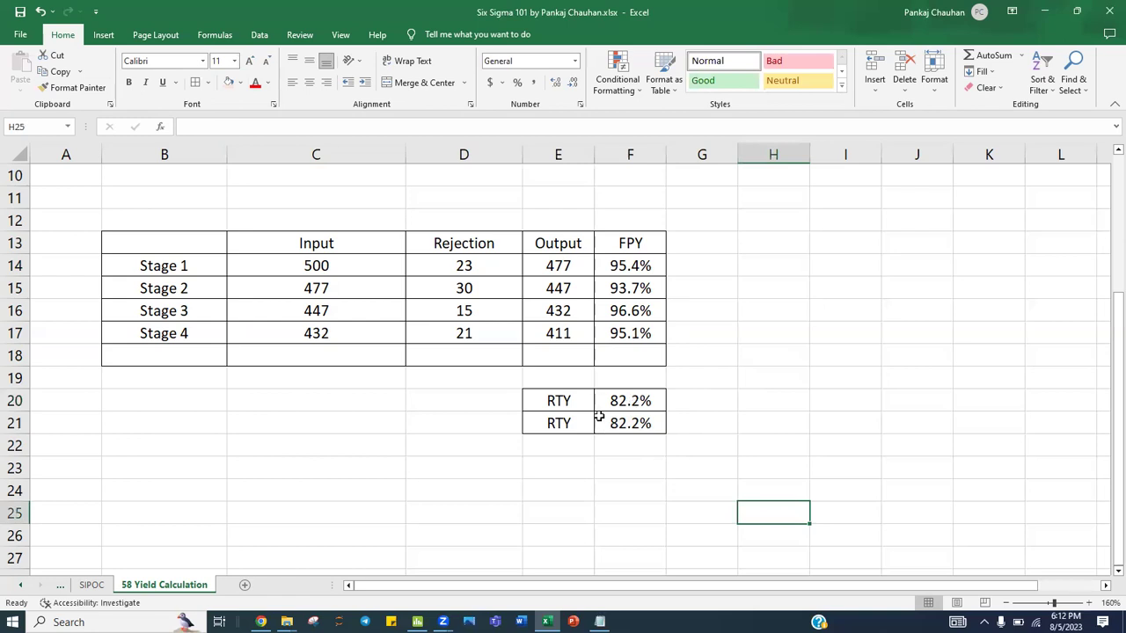
drag(643, 264, 641, 336)
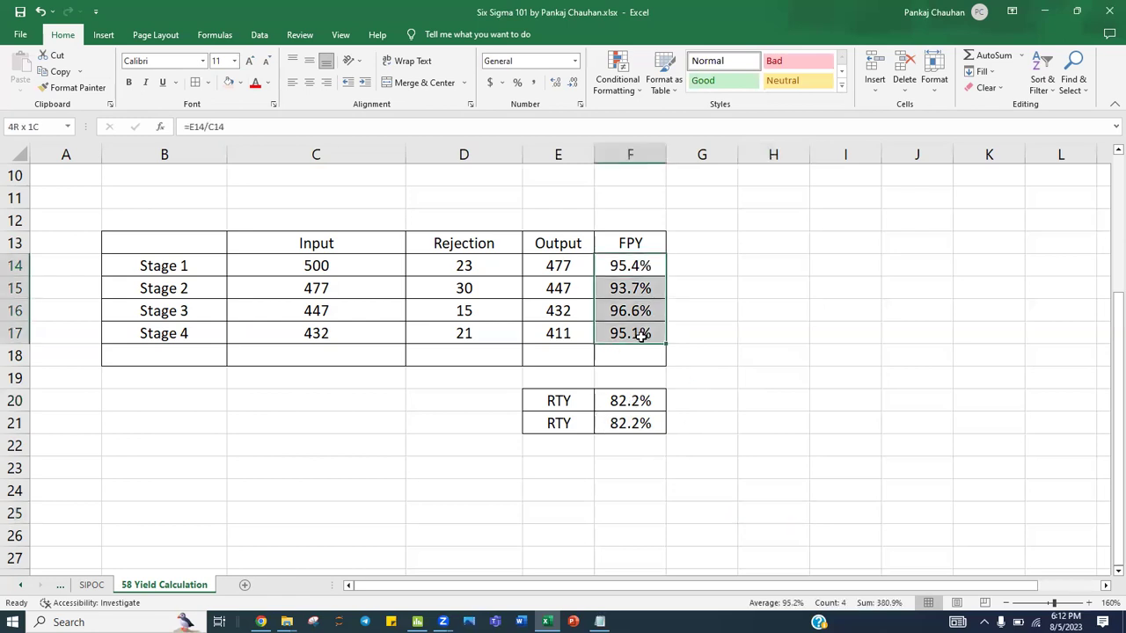
Type the rejection label into E23
click(536, 475)
text(rJECTIO)
key(Return)
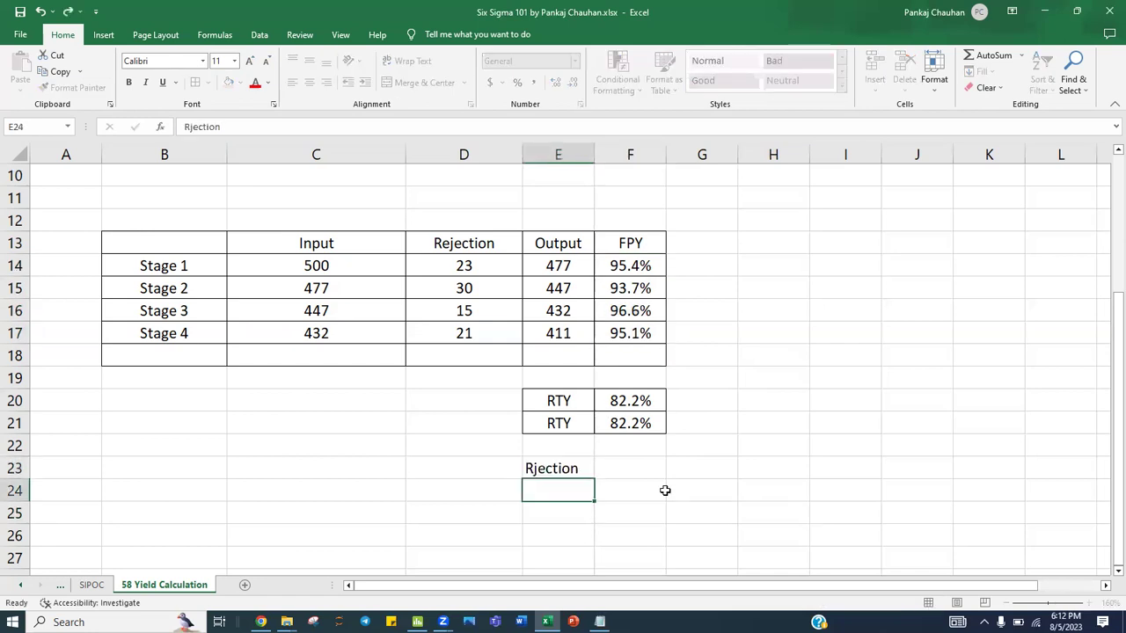
Correct the E23 label's spelling to 'Rejection'
key(Up)
key(F2)
key(Home)
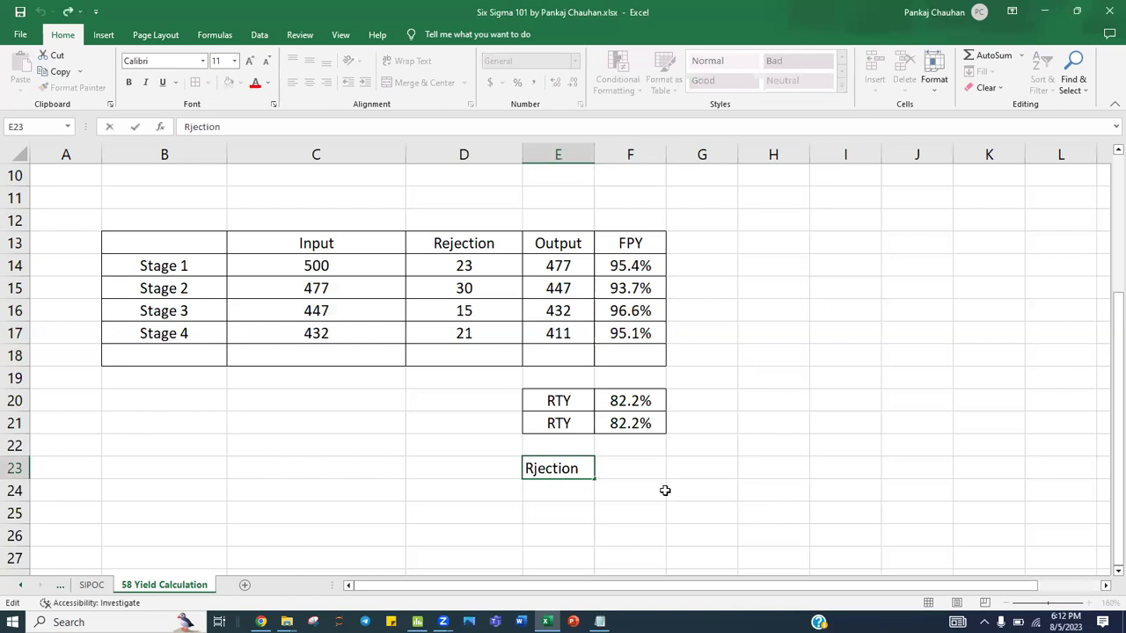
text(e)
key(Return)
Total the Rejection column with a SUM formula in F23, giving 89
key(Up)
key(Right)
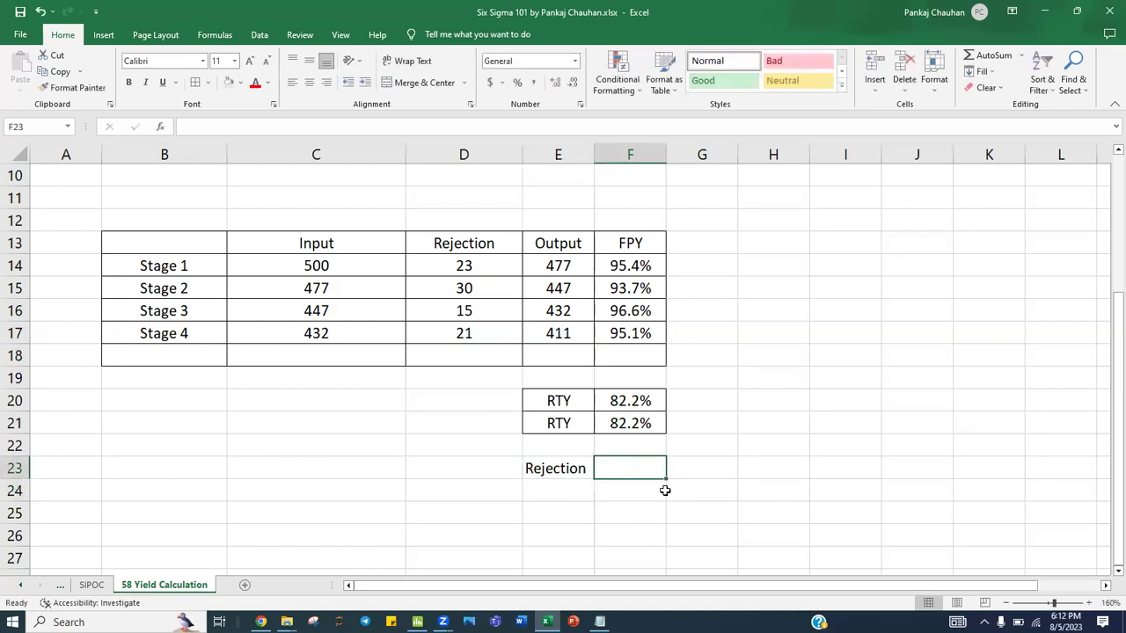
text(=s)
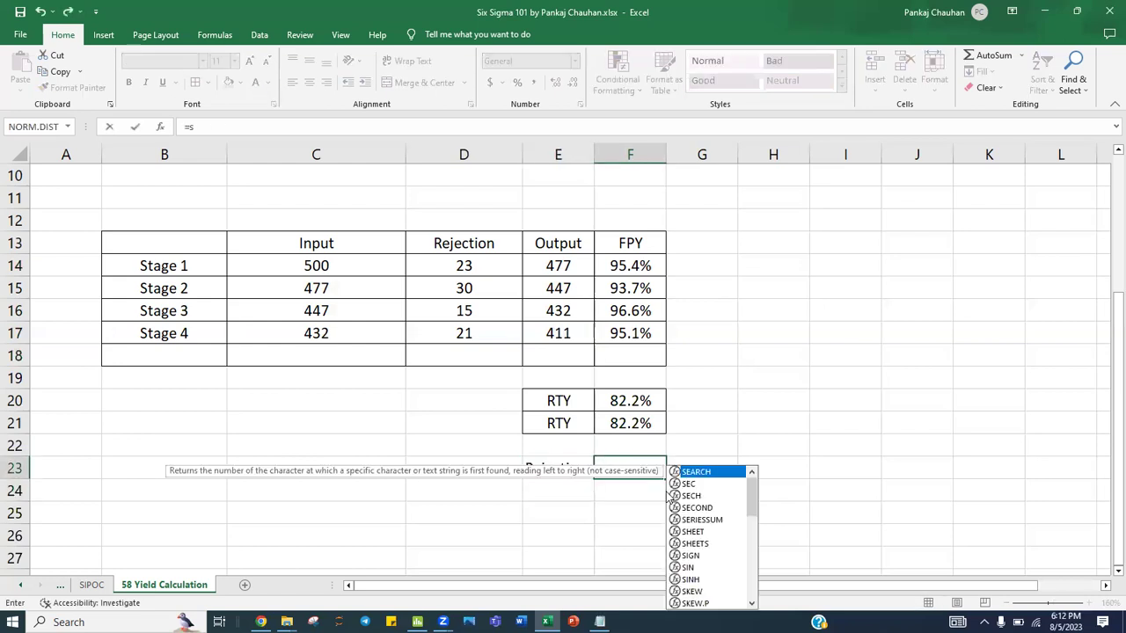
text(um)
key(Tab)
key(Left)
key(Up)
key(Up)
key(Up)
key(Up)
key(Up)
key(Up)
key(Up)
key(Up)
key(Up)
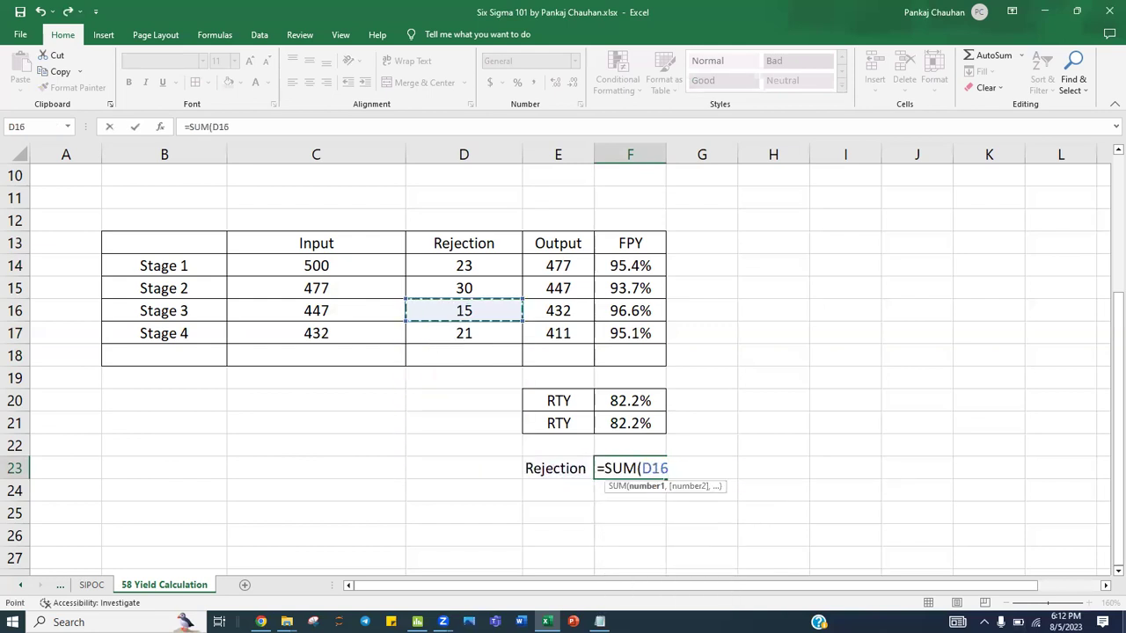
key(shift+Down)
key(shift+Down)
key(shift+Down)
text())
key(Return)
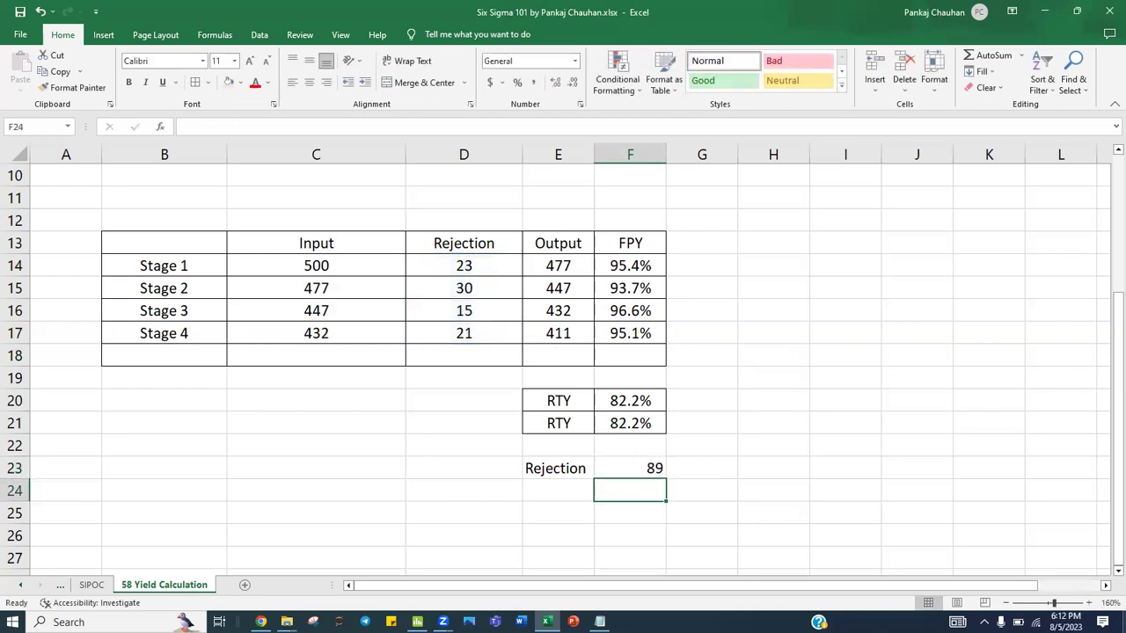
Add a 'Rejection %' label in E24 and divide F23 by the Stage 1 input in F24
key(Left)
text(Rejection)
key(F2)
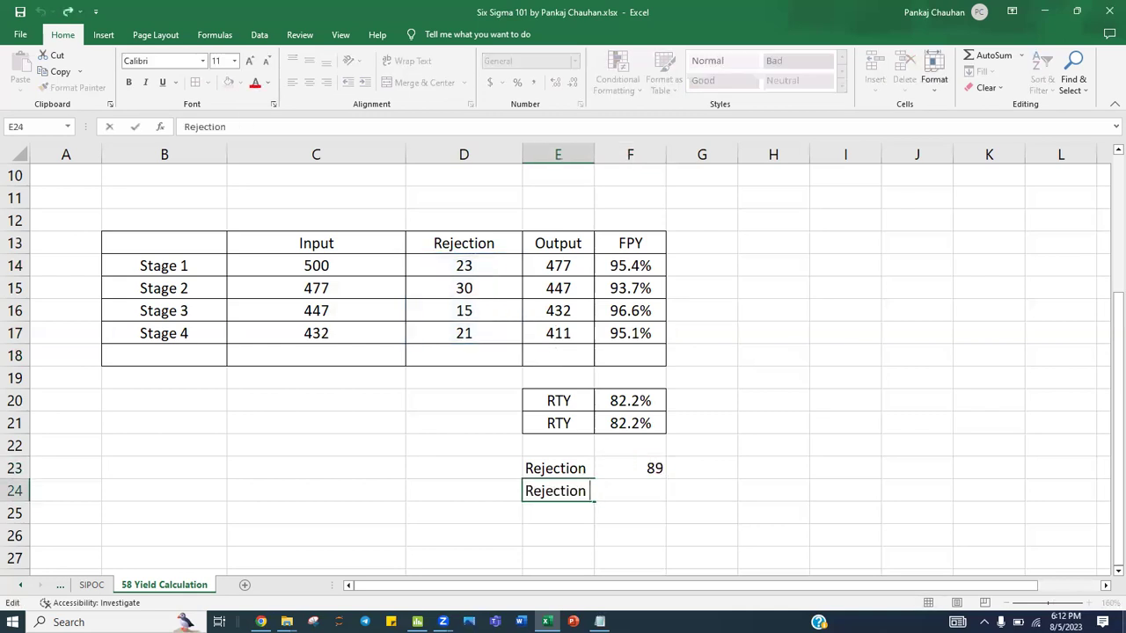
text(%)
key(Return)
click(630, 491)
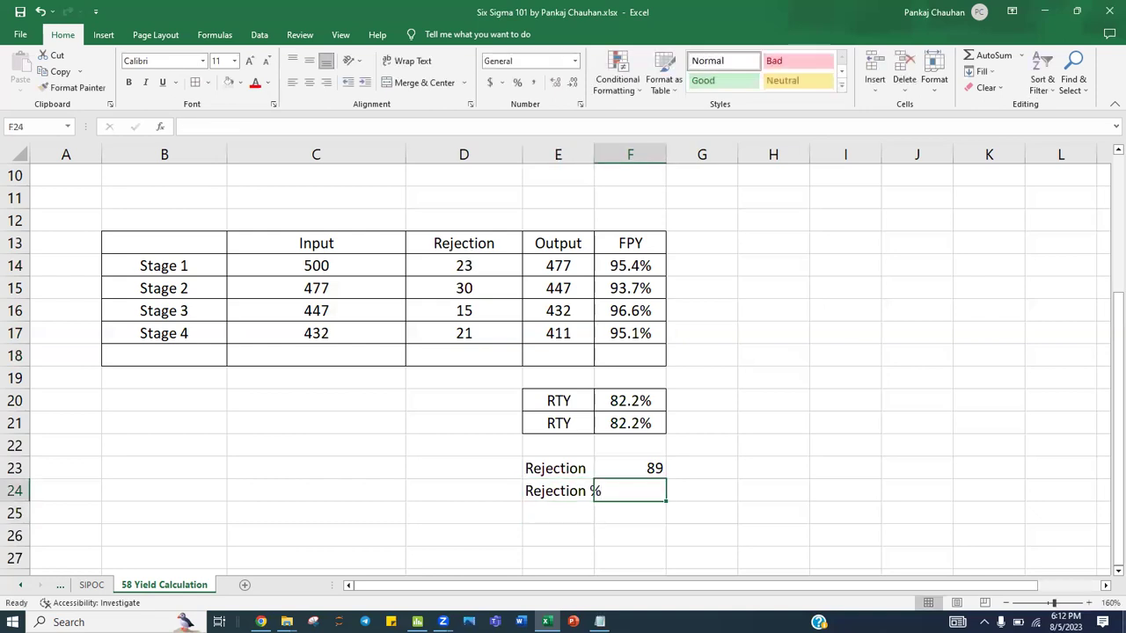
text(=F23/)
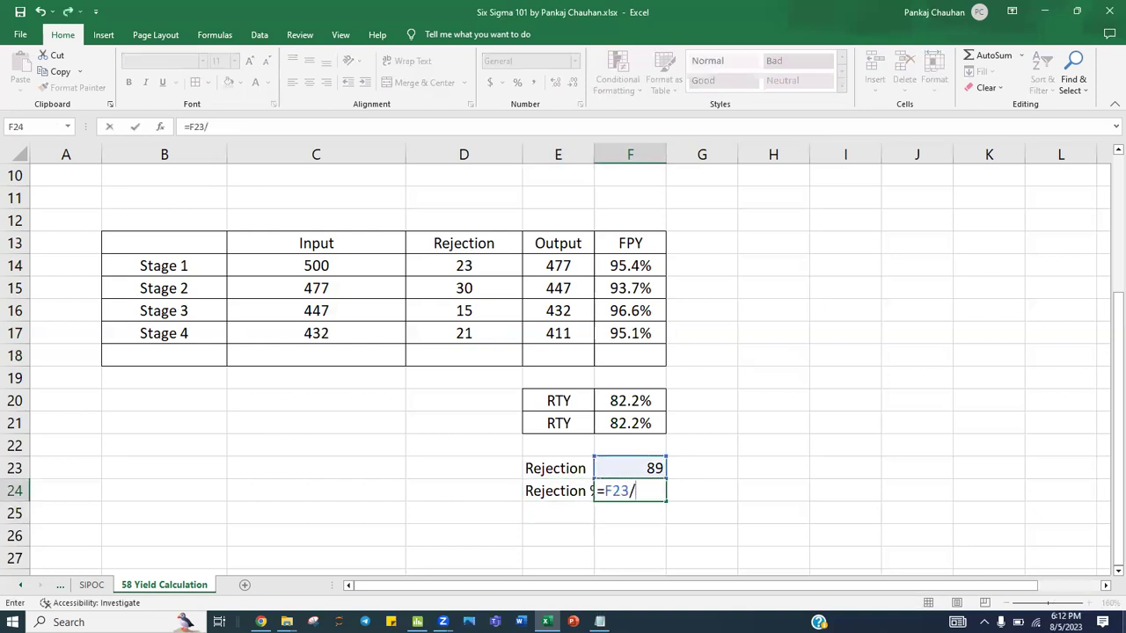
click(337, 267)
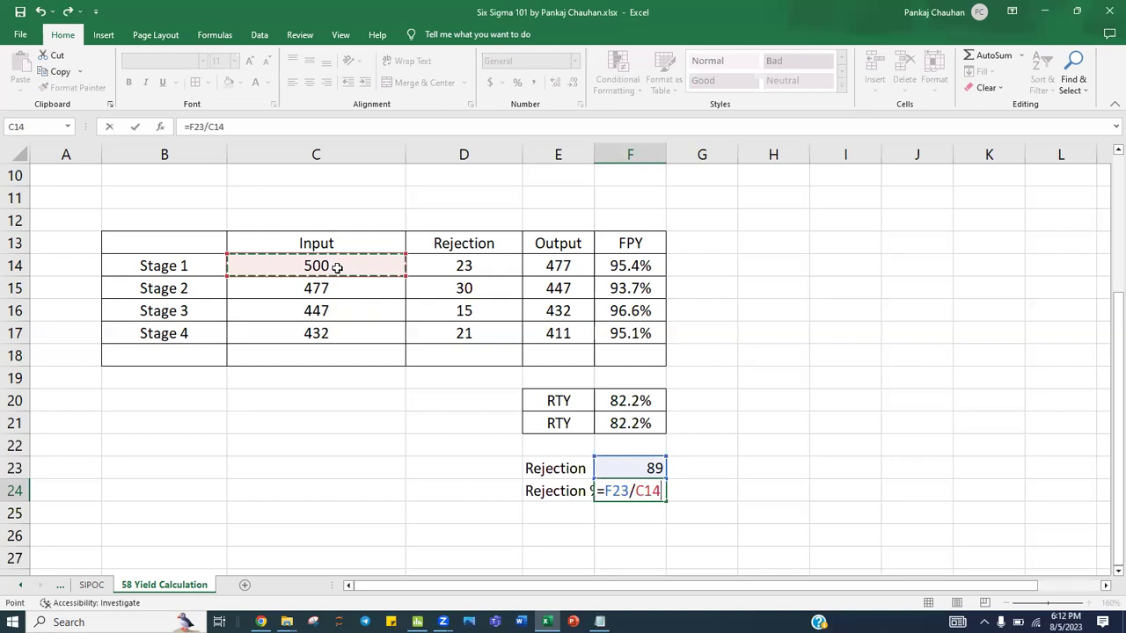
key(Return)
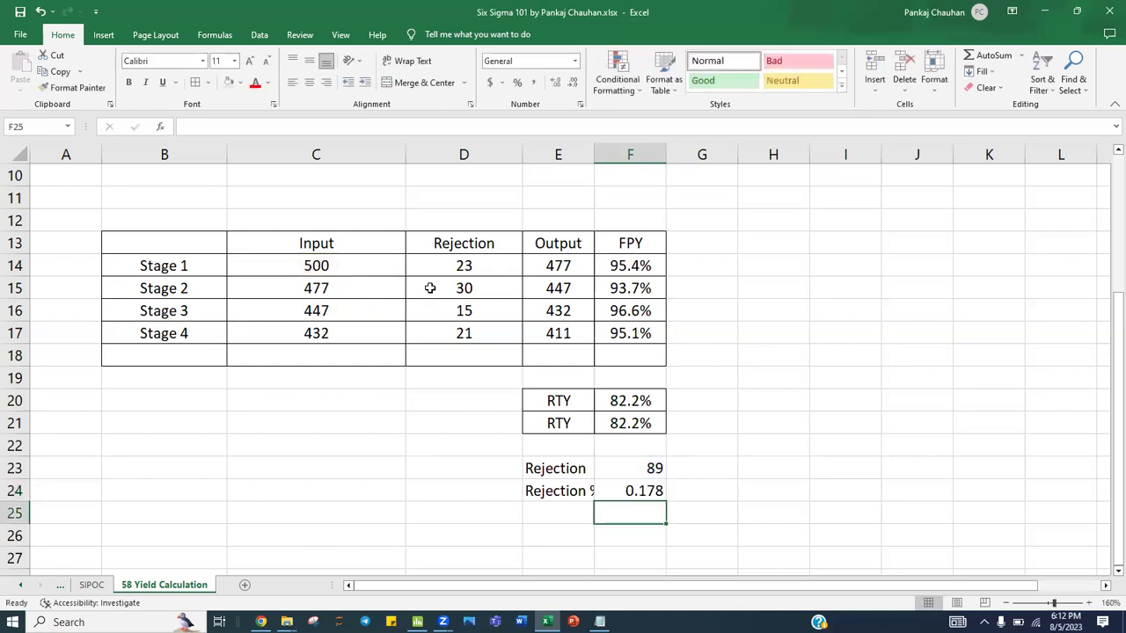
Format Rejection % as 17.8% with one decimal and autofit column E
click(637, 490)
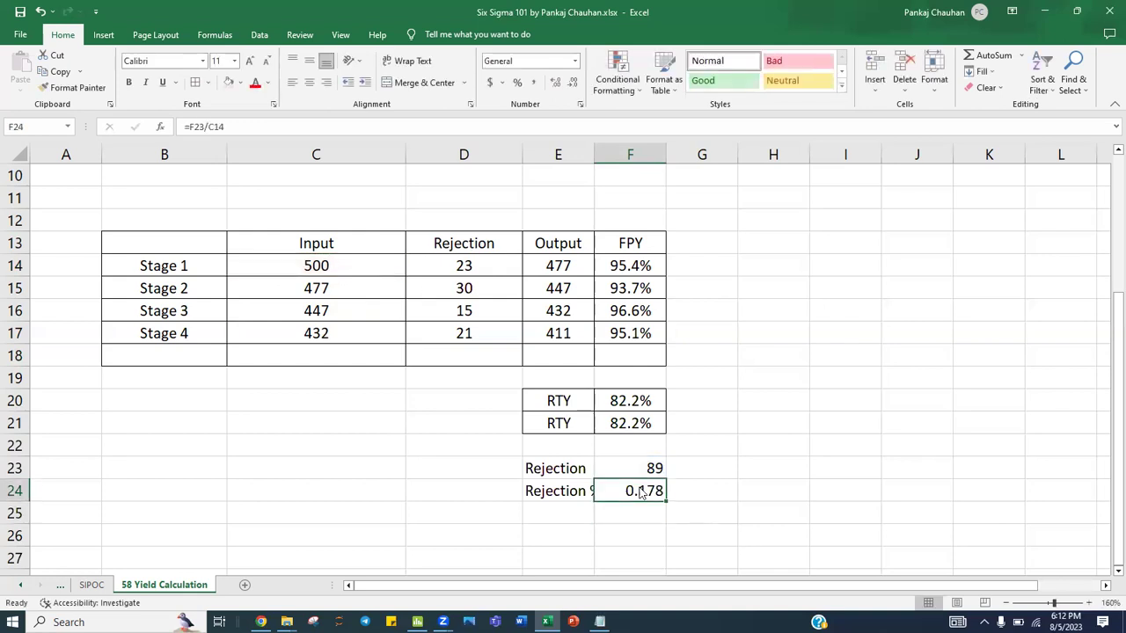
click(517, 85)
click(555, 82)
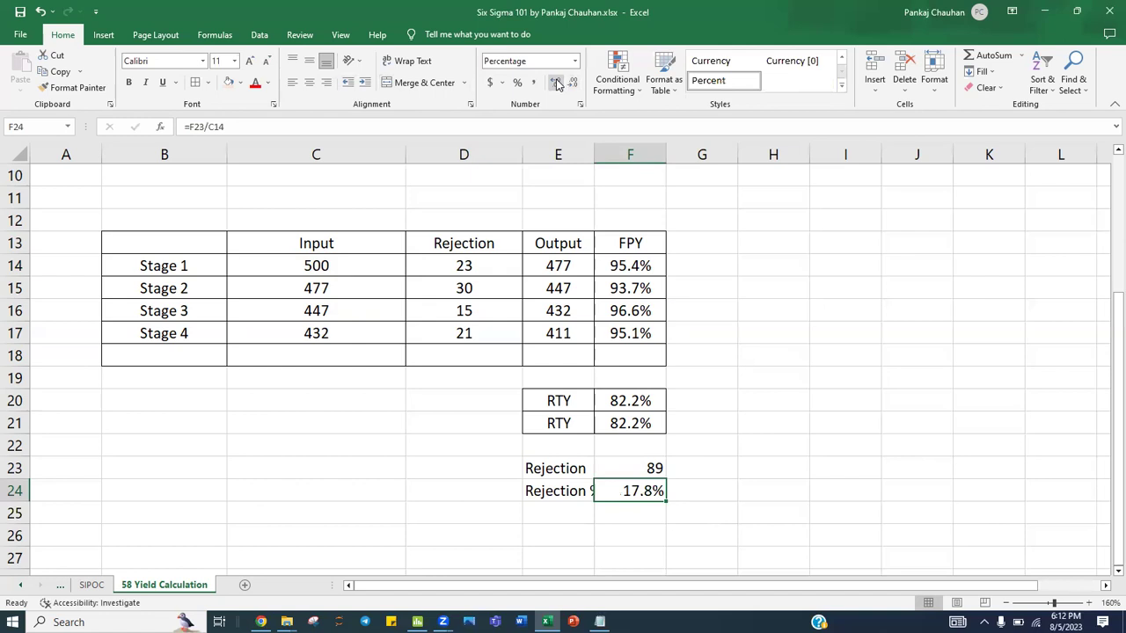
click(585, 467)
double_click(594, 155)
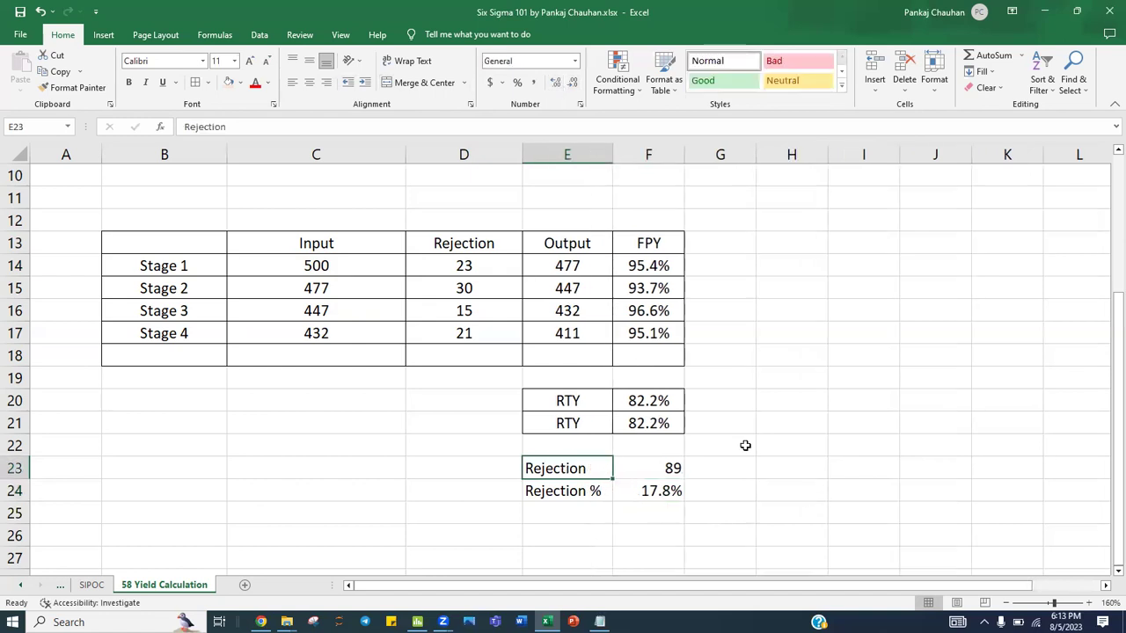
click(661, 425)
Enter the check formula =F24+F21 in G24, showing 100.0%
click(730, 491)
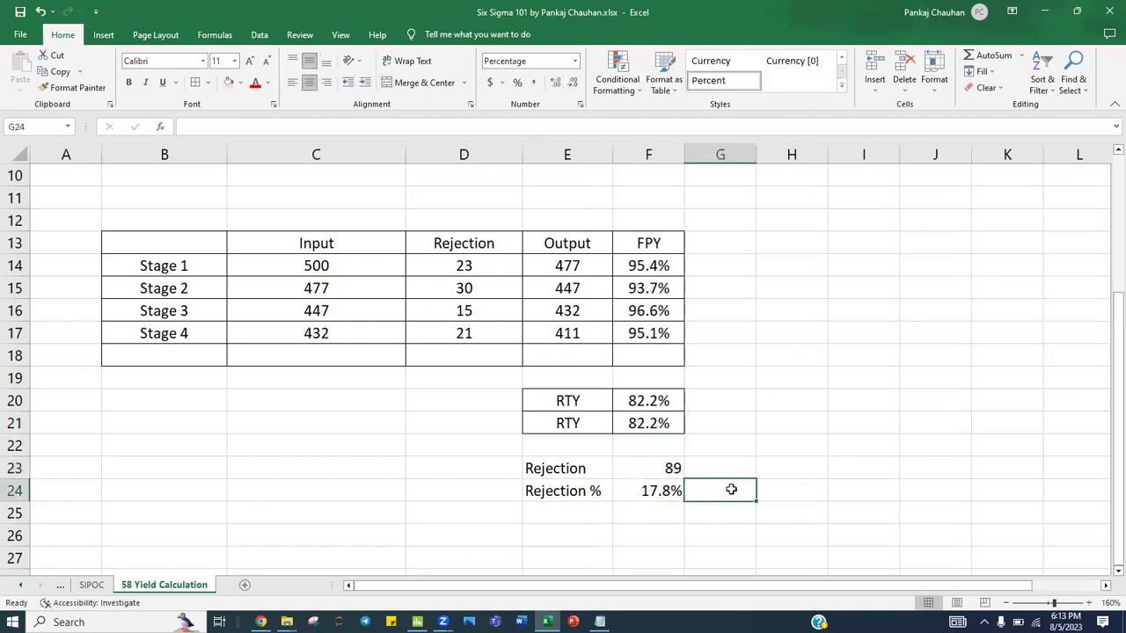
text(=)
key(Left)
text(+)
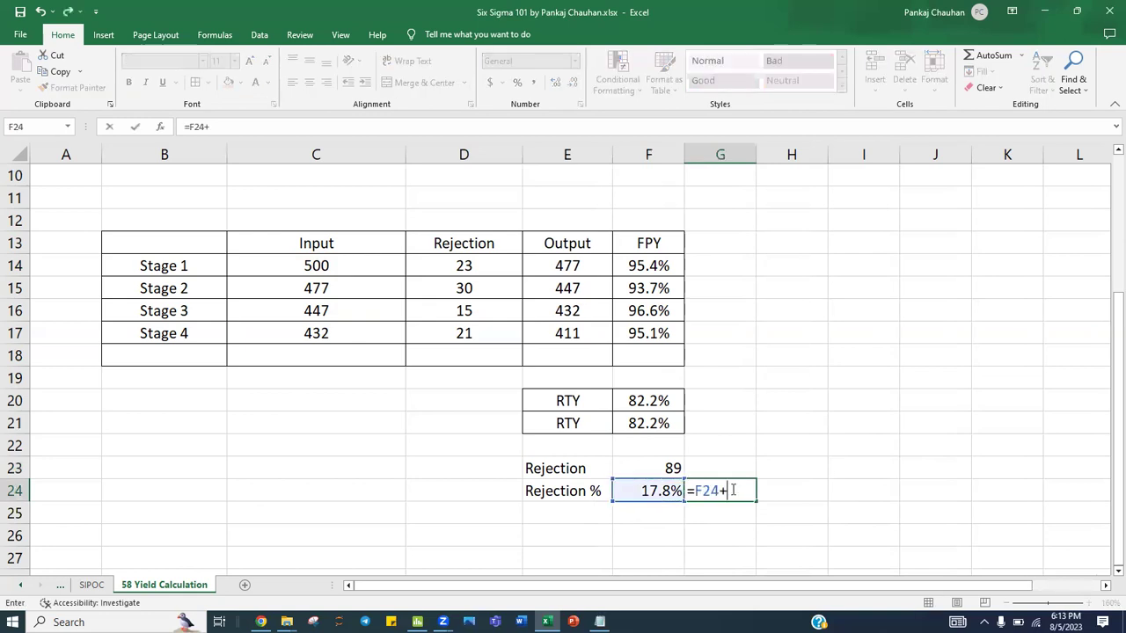
key(Up)
key(Up)
key(Up)
key(Left)
key(Return)
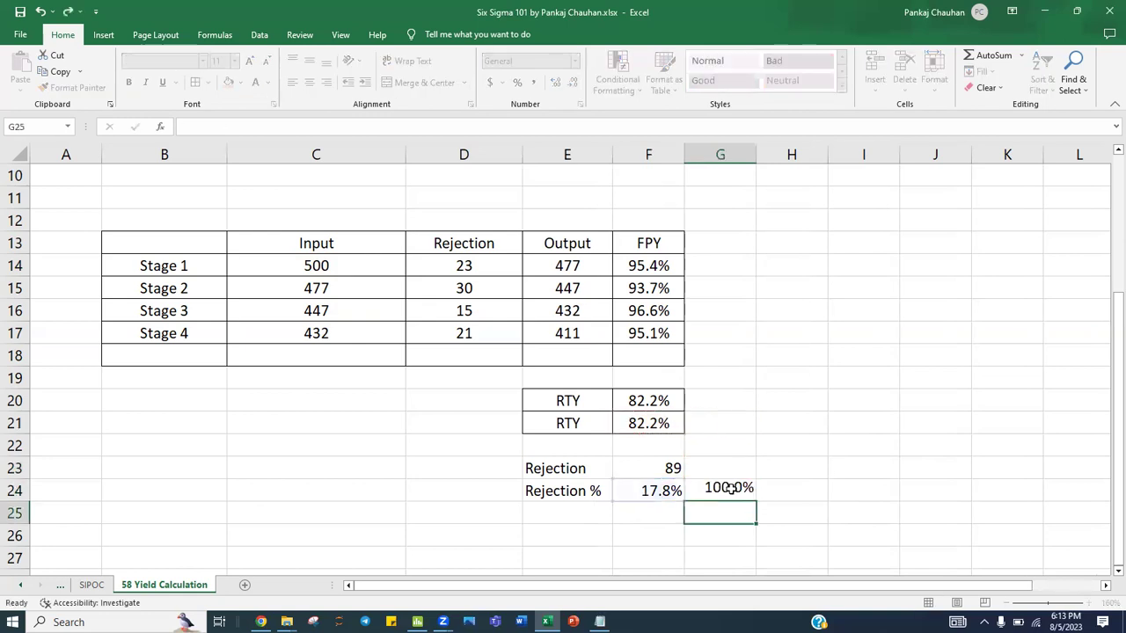
Centre E23:F24 horizontally and vertically and apply All Borders
drag(554, 471, 629, 486)
click(308, 82)
click(308, 60)
click(195, 85)
click(567, 535)
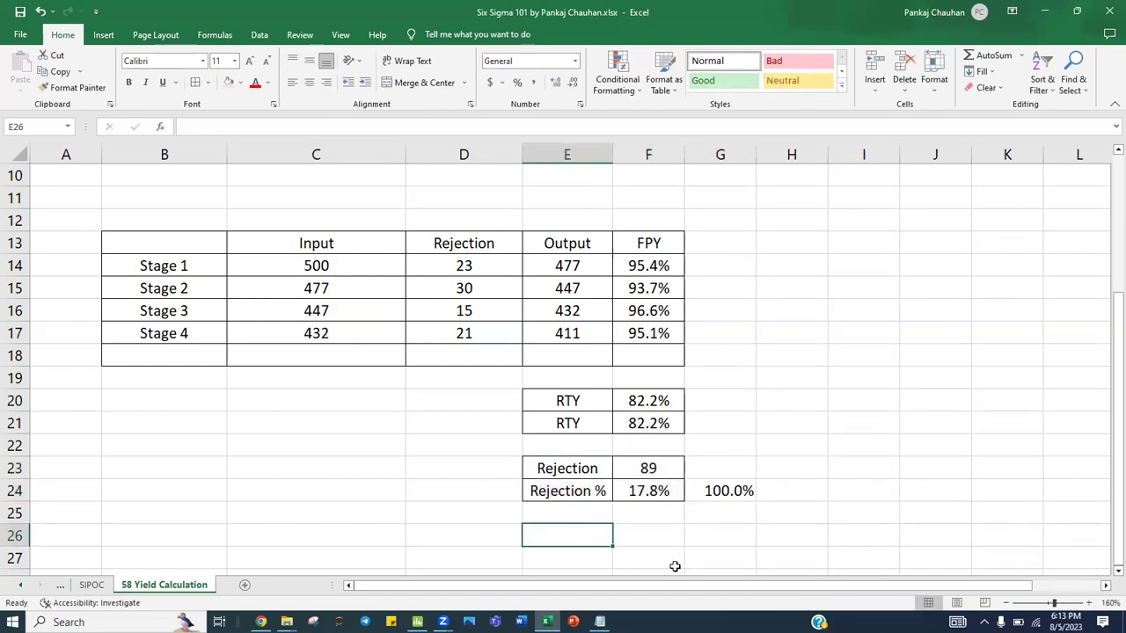
text(Rework)
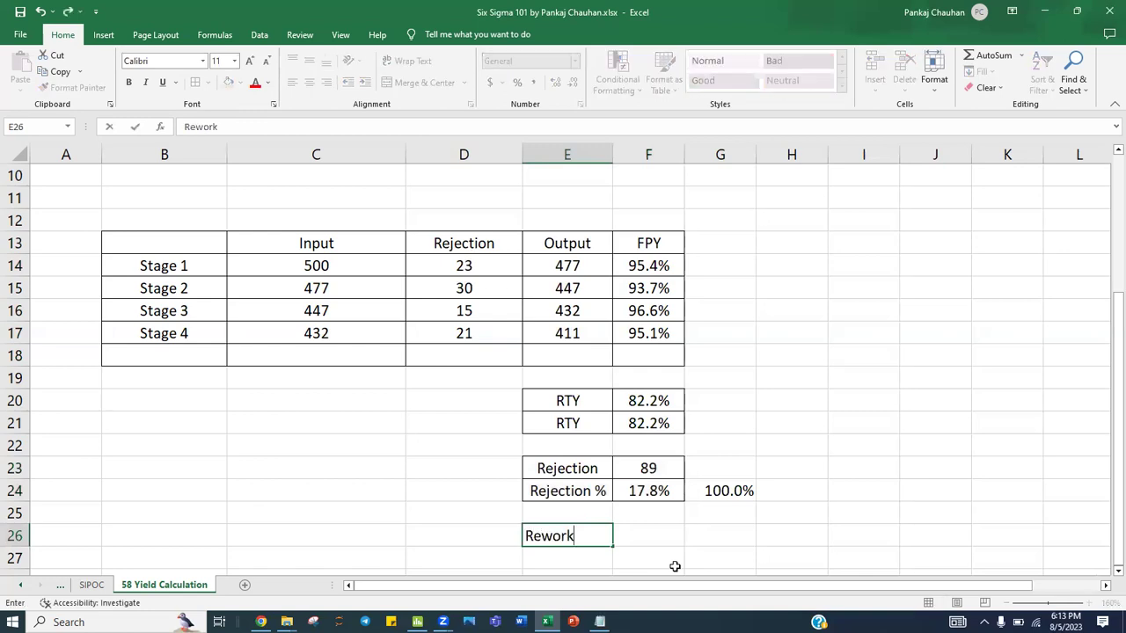
Enter Rework with a count of 72 in row 26 and a 'Rework%' label in E27
key(Tab)
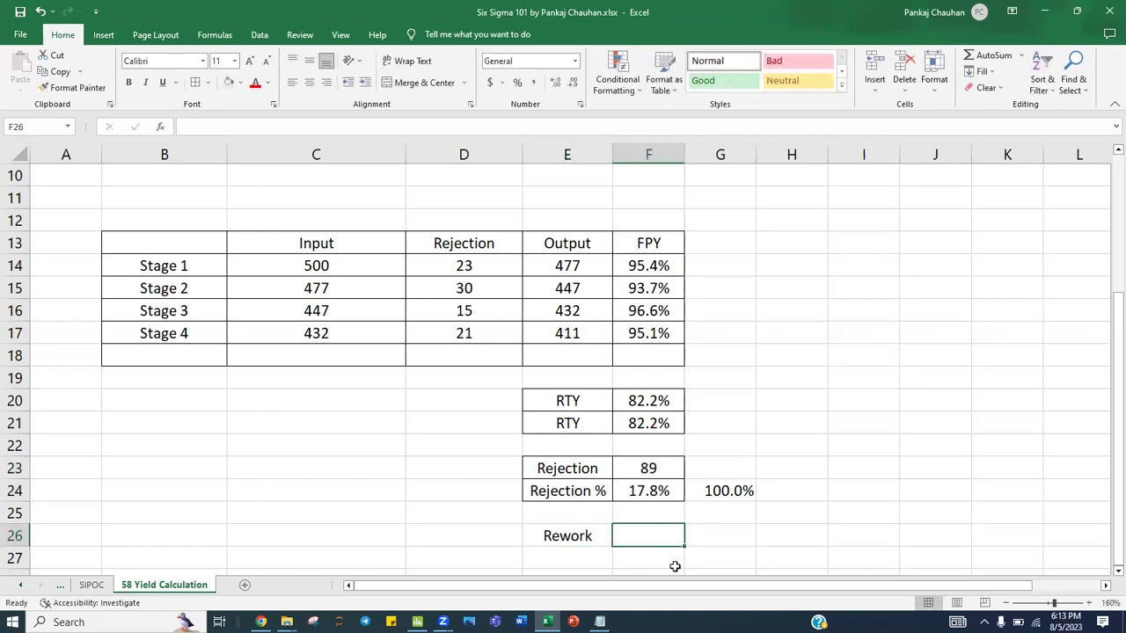
text(72)
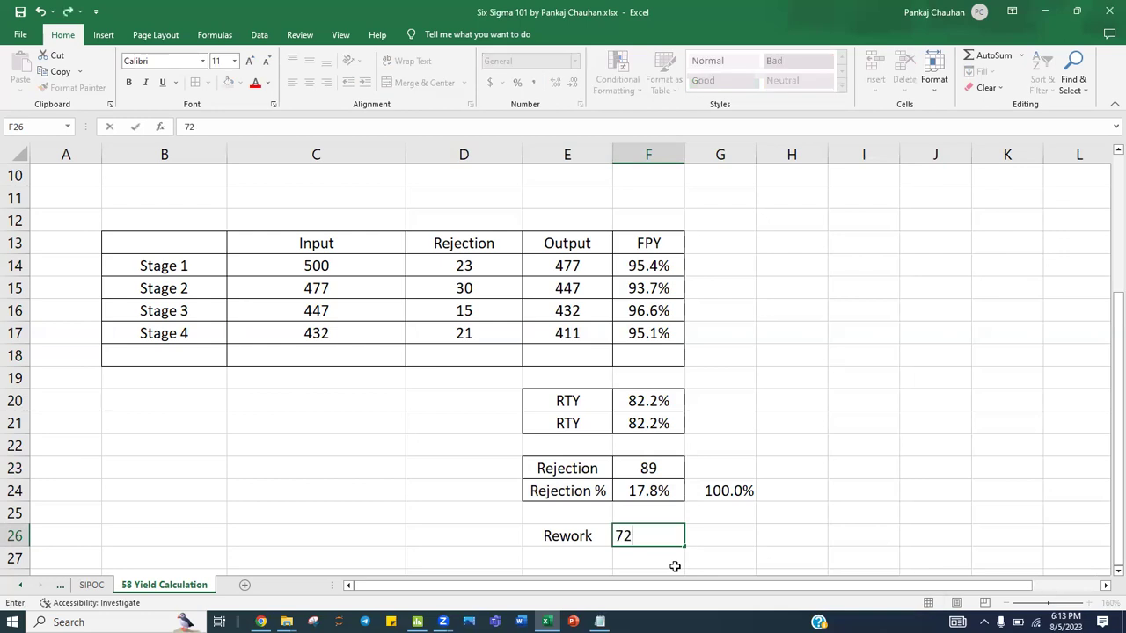
key(Return)
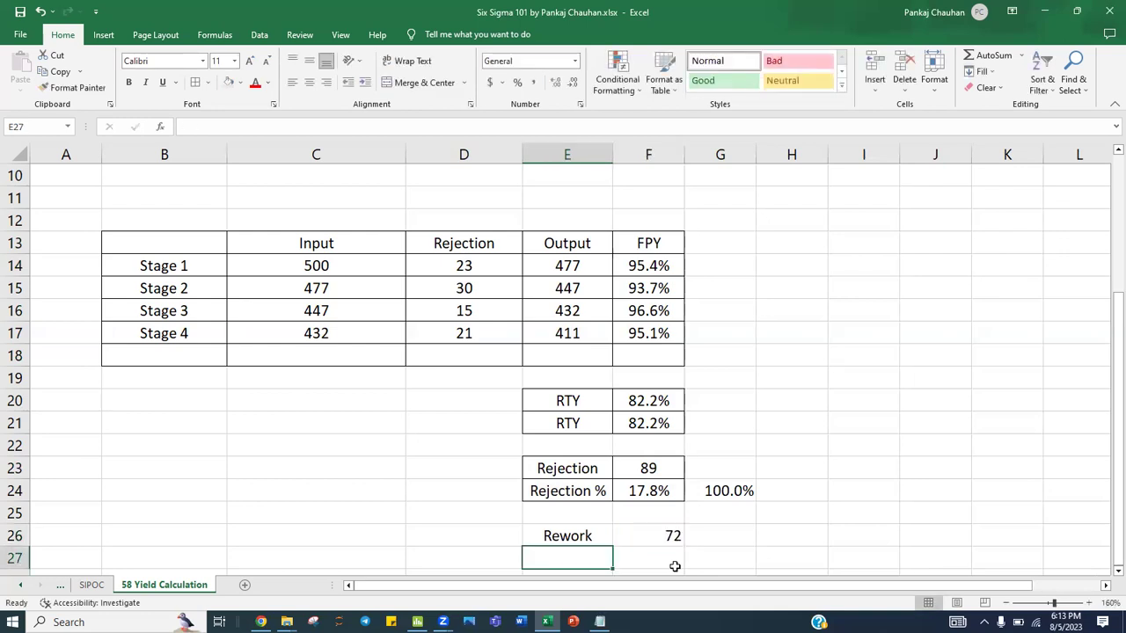
text(Rework%)
key(Return)
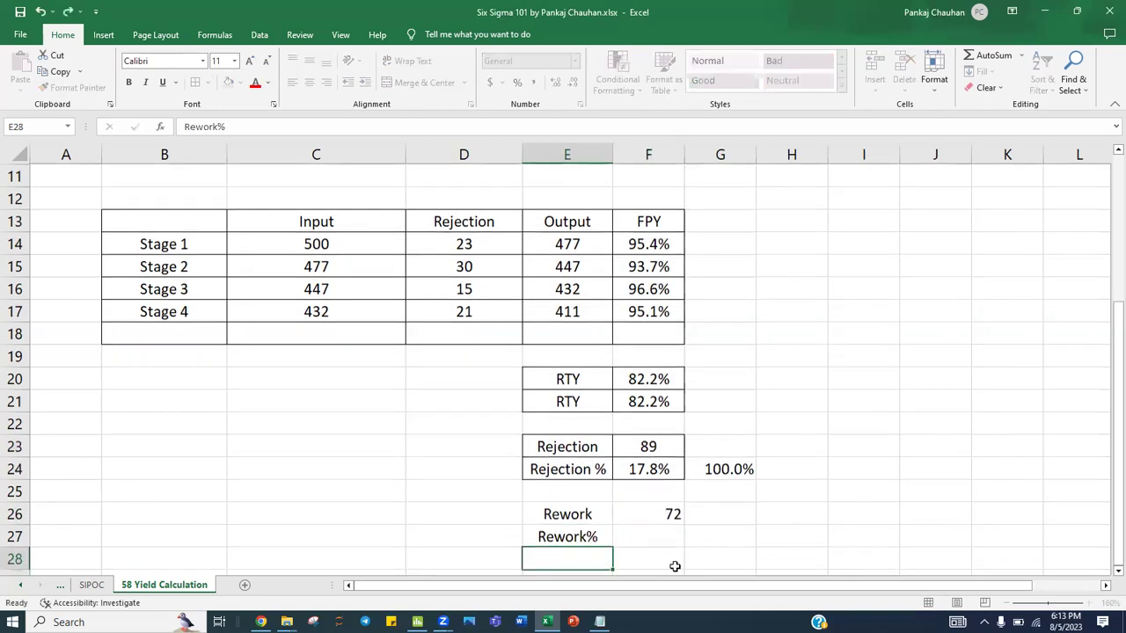
key(Up)
key(Right)
Compute Rework% in F27 as =F26/C14, formatted as a one-decimal percentage (14.4%)
text(=)
key(Up)
text(/)
click(344, 244)
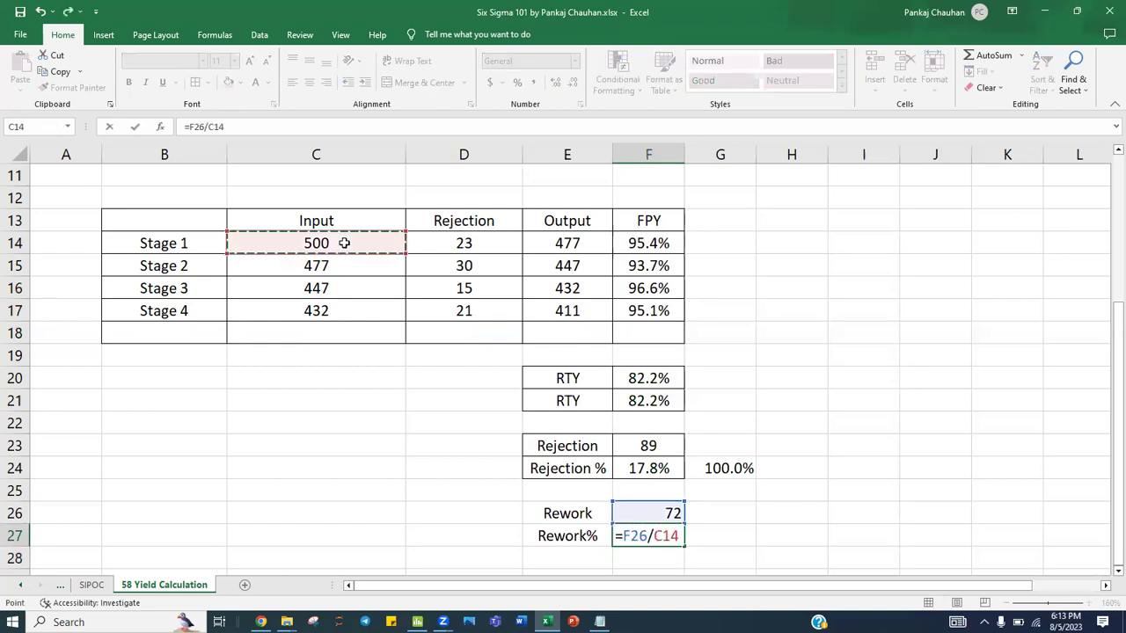
key(Return)
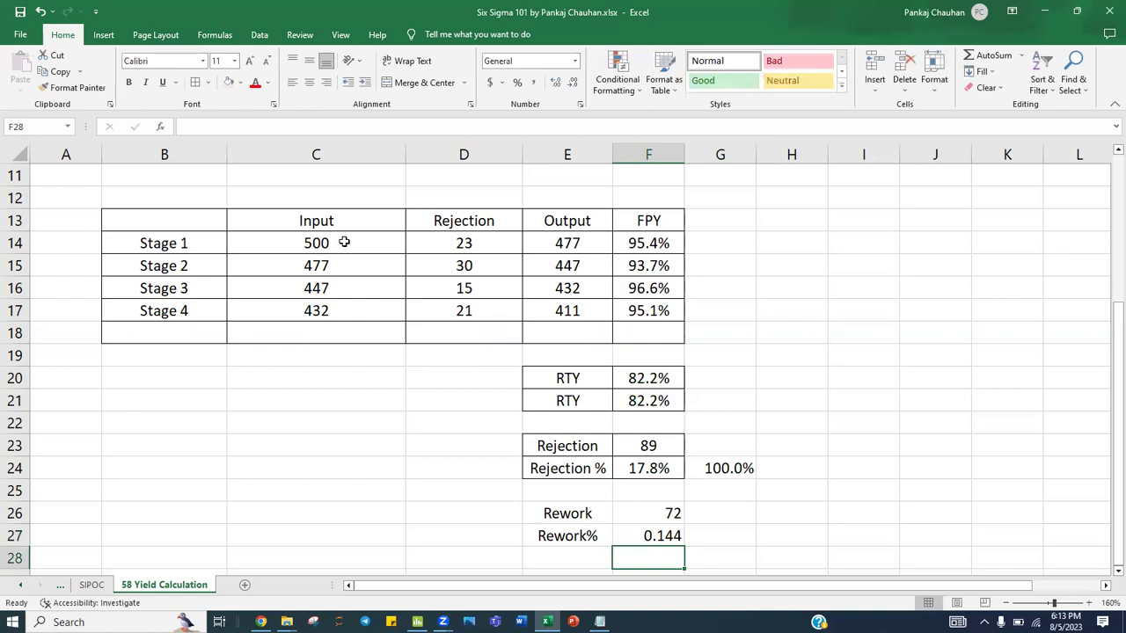
click(649, 533)
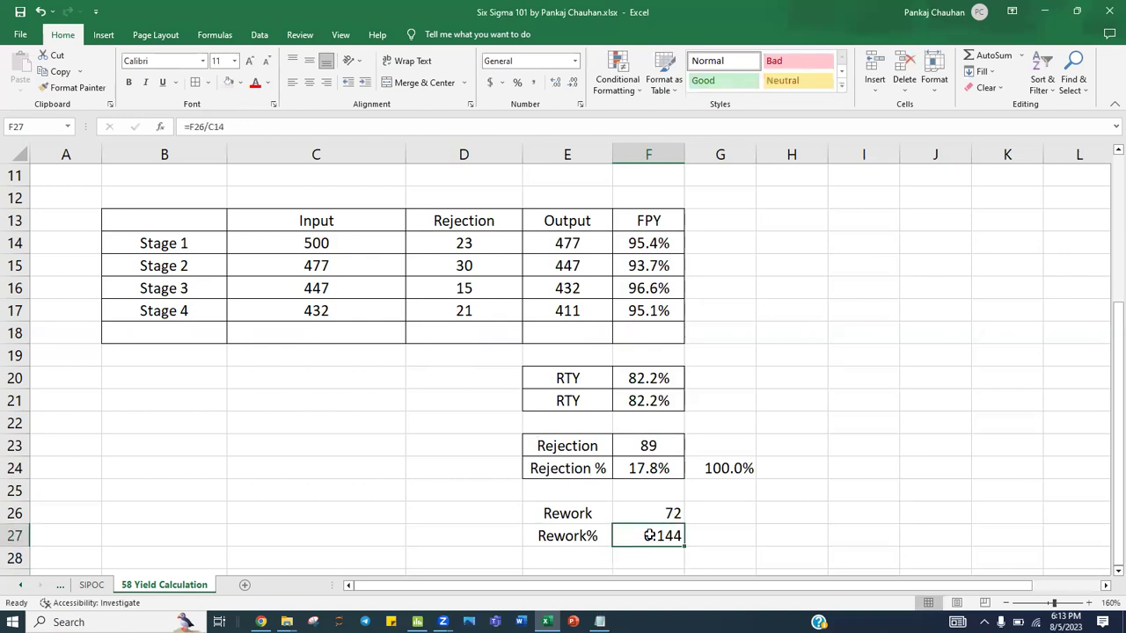
click(518, 84)
click(555, 82)
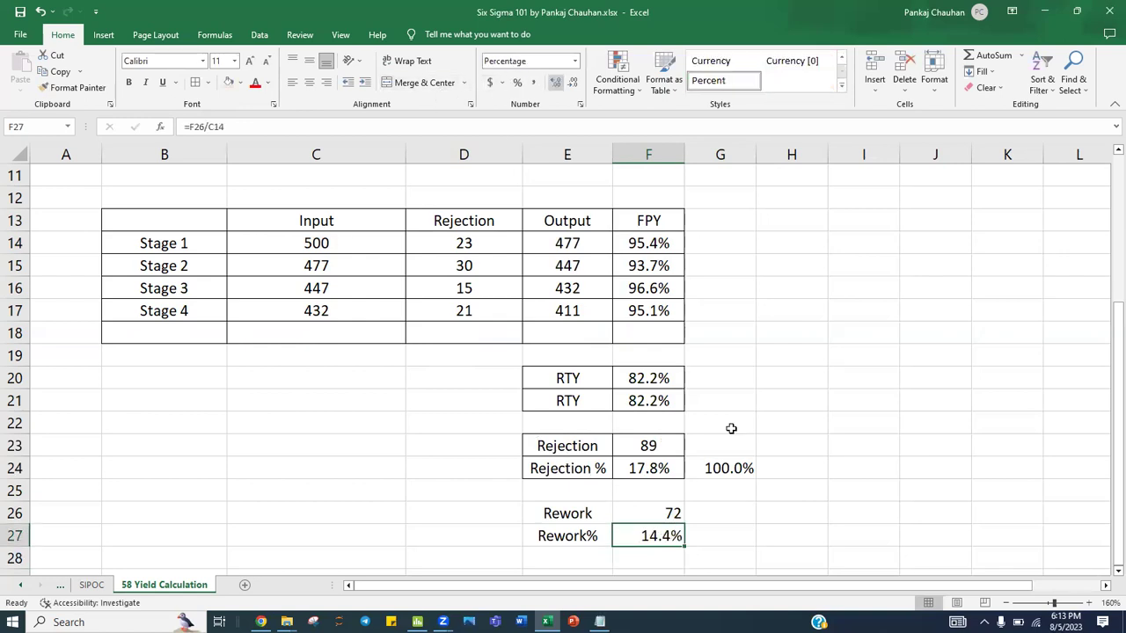
Centre E26:F27 horizontally and vertically and apply All Borders
drag(576, 514, 642, 533)
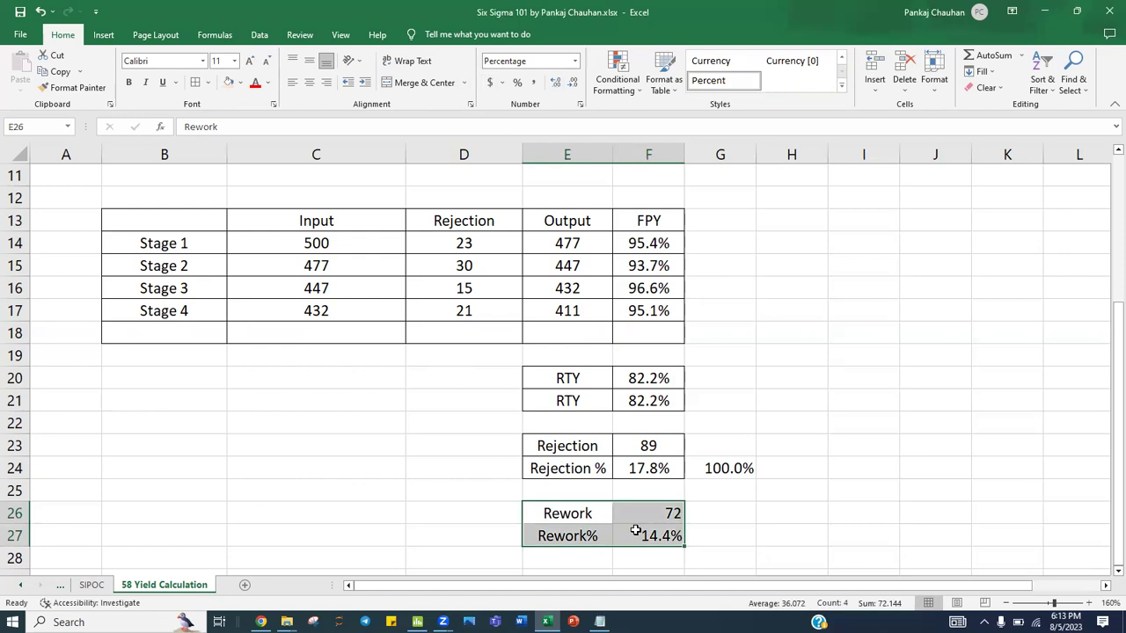
click(324, 83)
click(310, 82)
click(194, 84)
scroll(685, 312, down, 1)
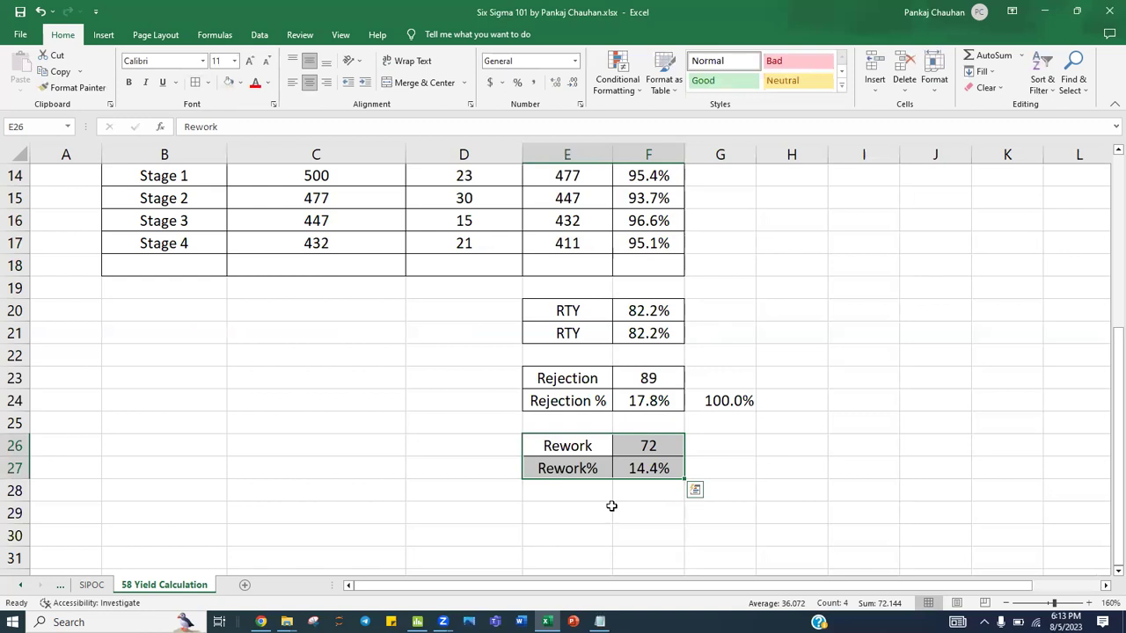
Enter the Scrap label in E29 with =F23-F26 beside it, giving 17
click(595, 511)
text(Scrap)
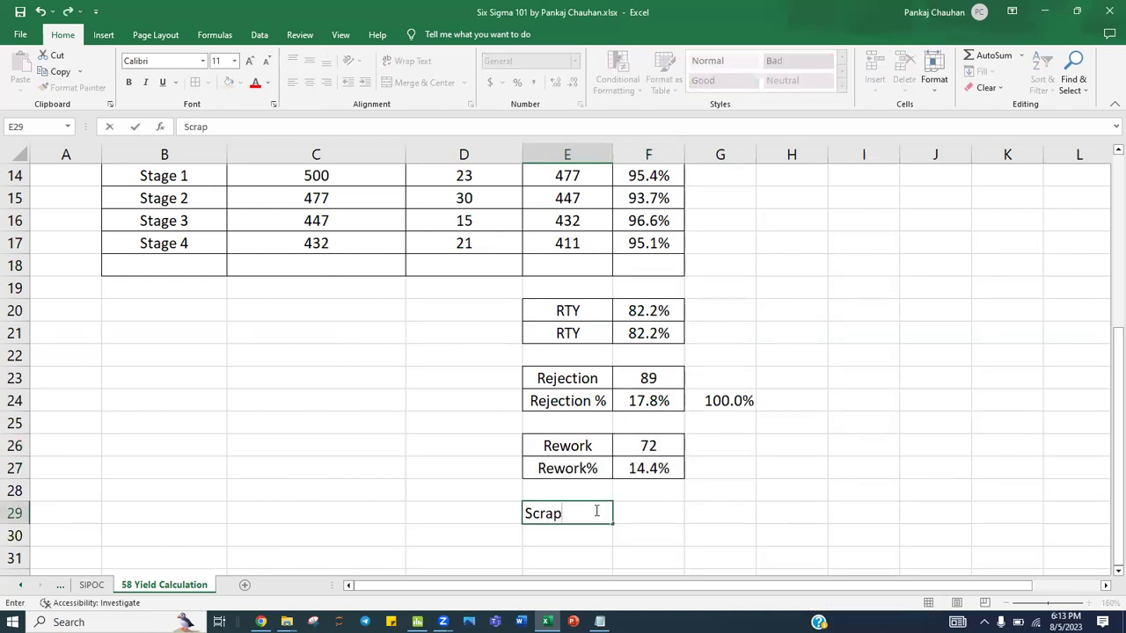
key(Tab)
text(=)
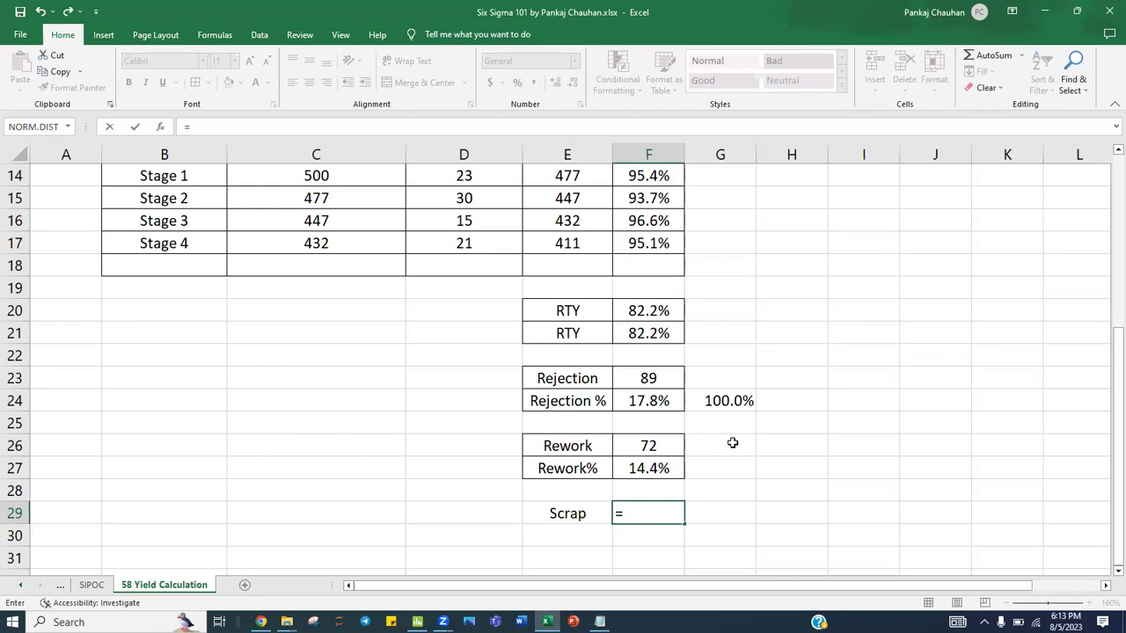
click(655, 377)
text(-)
click(659, 444)
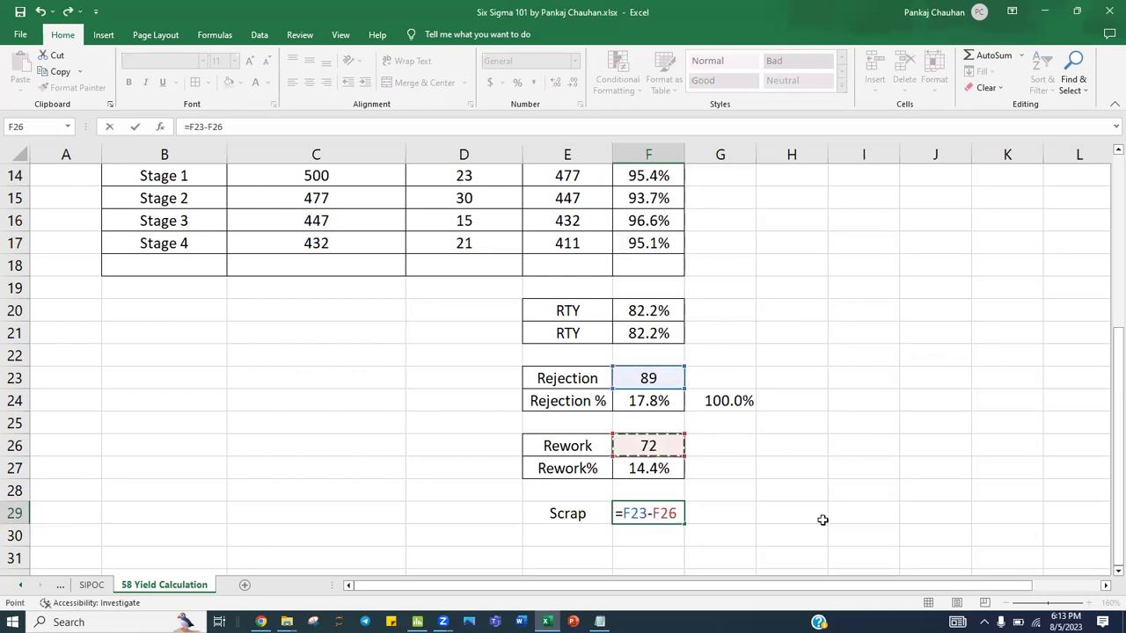
key(Return)
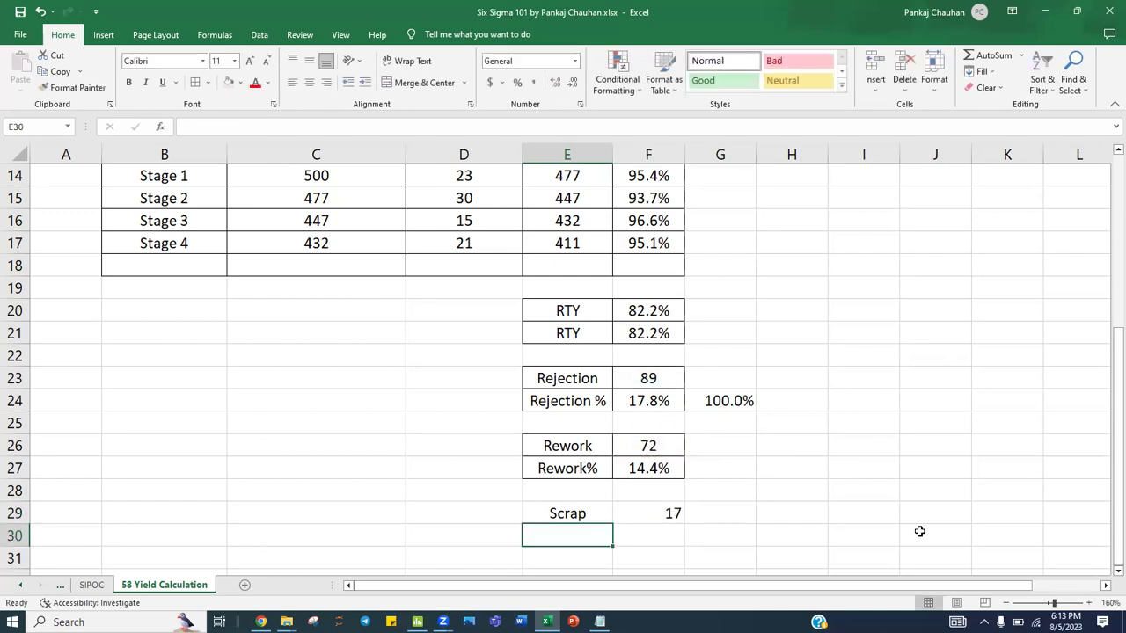
Add a Scrap % label in E30 with =F29/C14 beside it
text(Scrap )
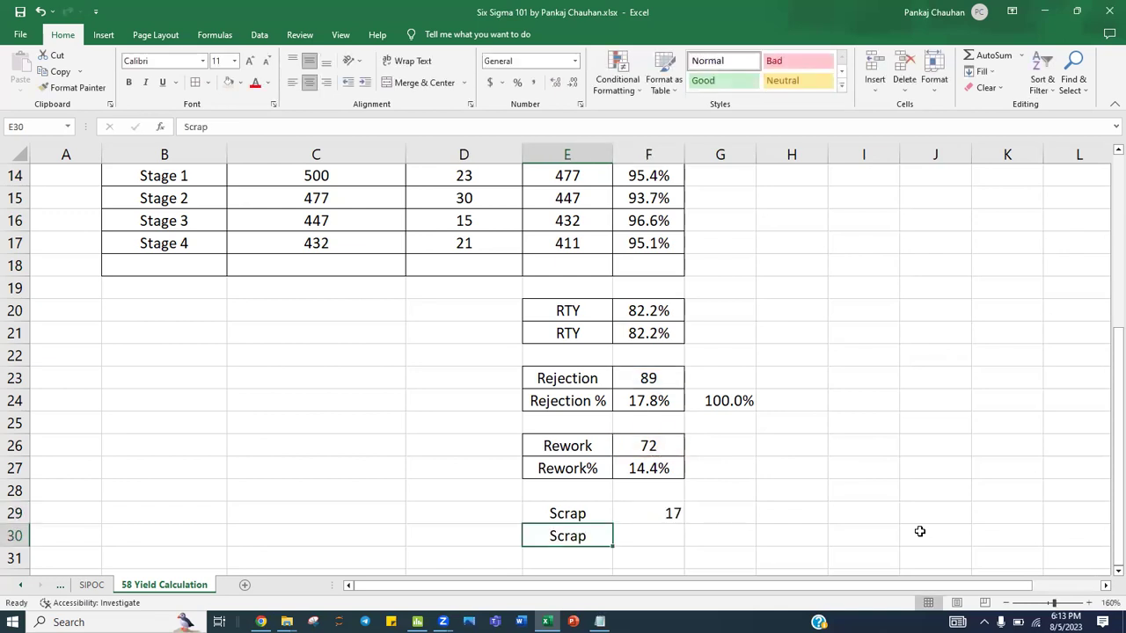
text(%)
key(Return)
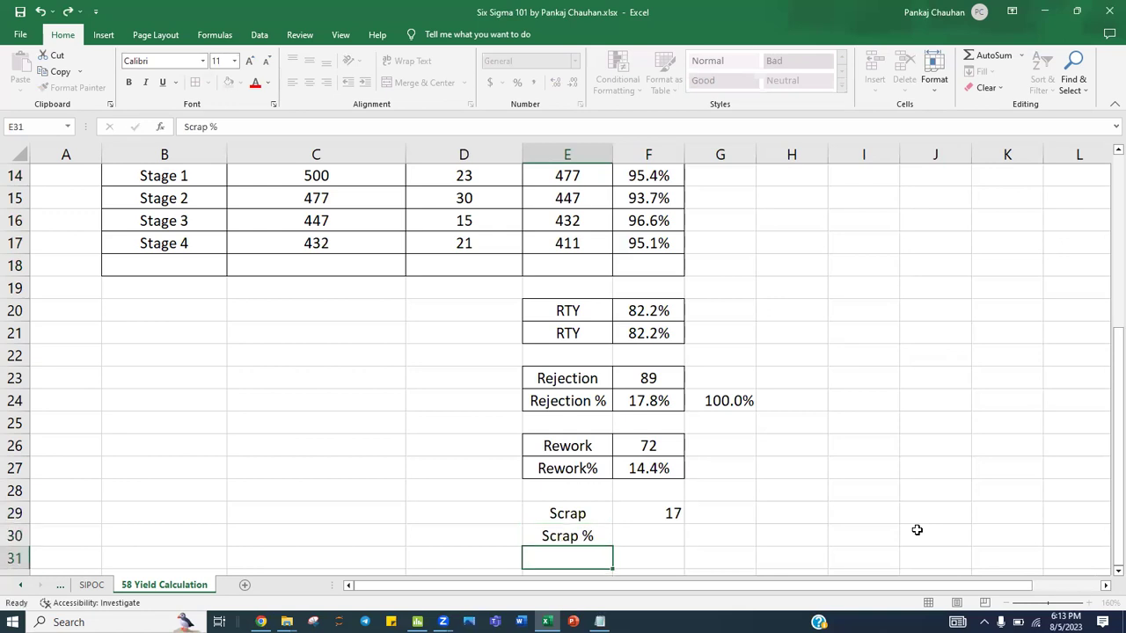
key(Up)
key(Right)
text(=)
key(Up)
text(/)
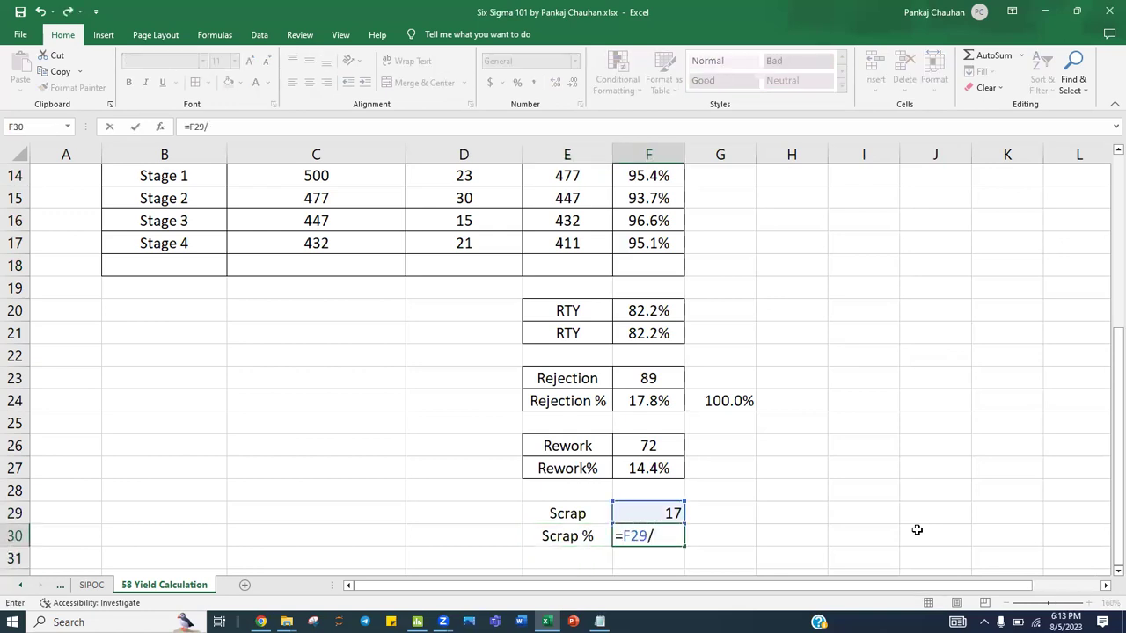
click(335, 177)
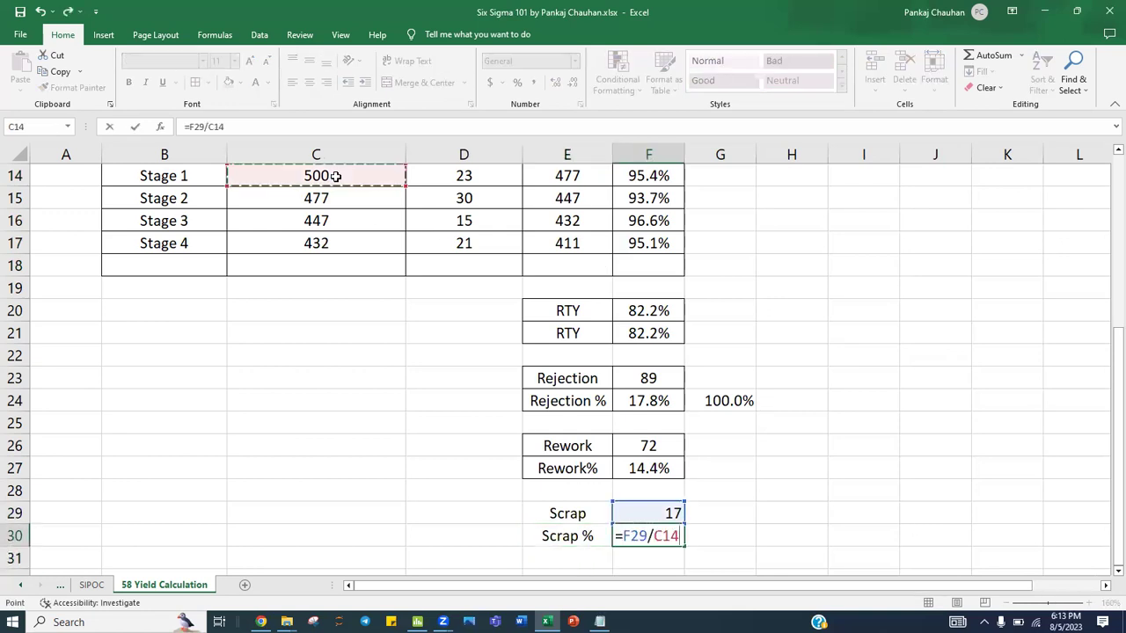
key(Return)
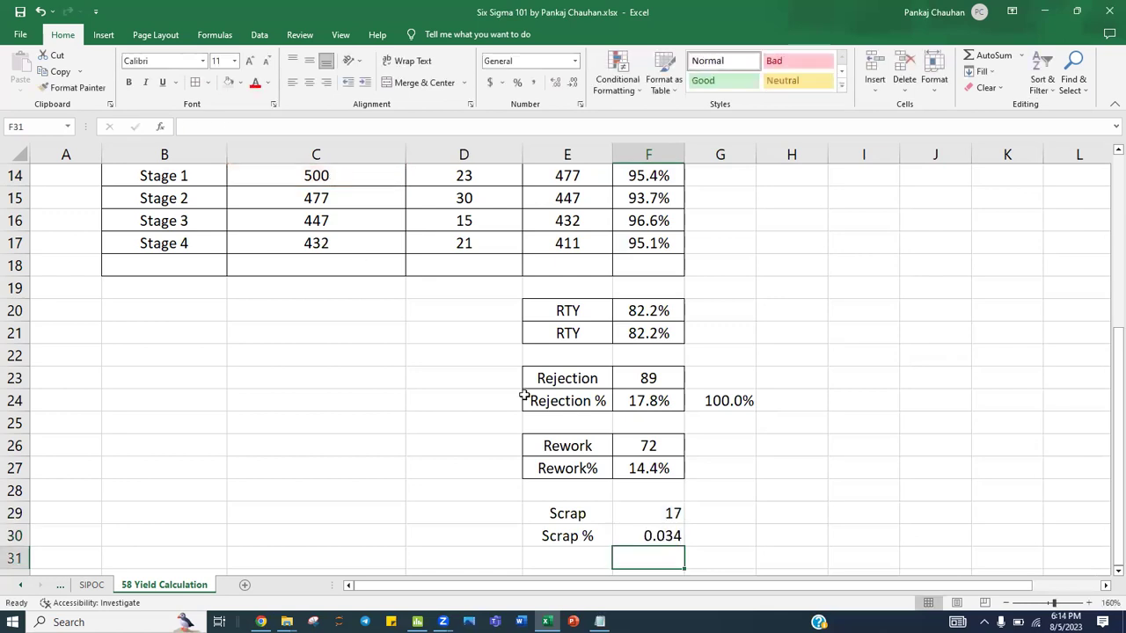
Format Scrap % as 3.40%, then centre and border the Scrap block E29:F30
click(666, 536)
click(517, 81)
click(551, 82)
click(550, 81)
drag(564, 510, 632, 534)
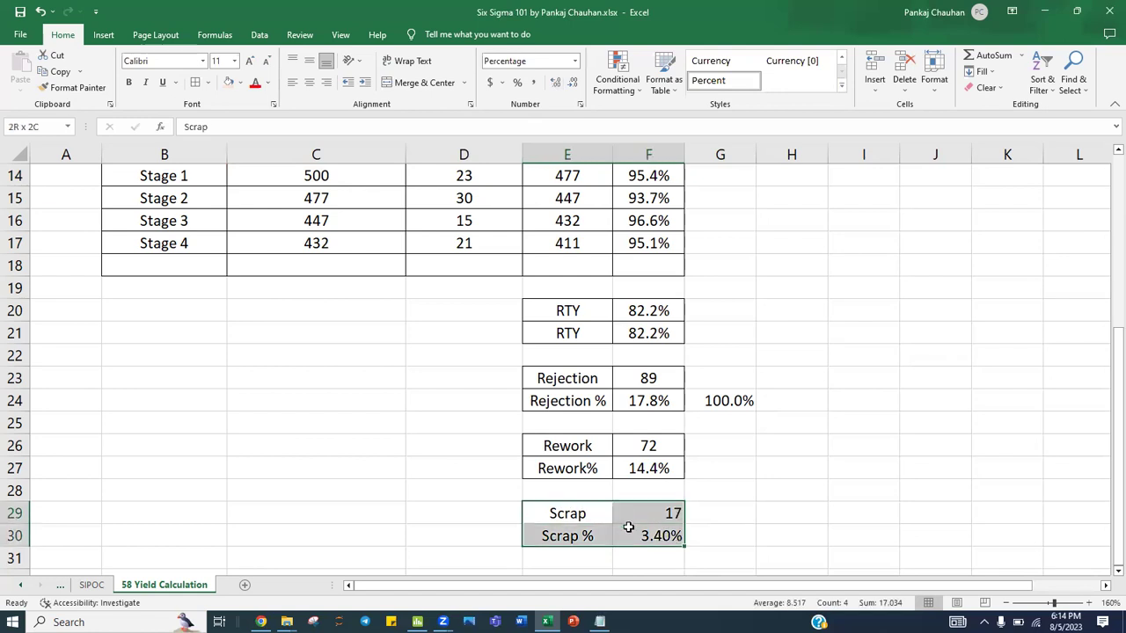
click(309, 82)
click(310, 82)
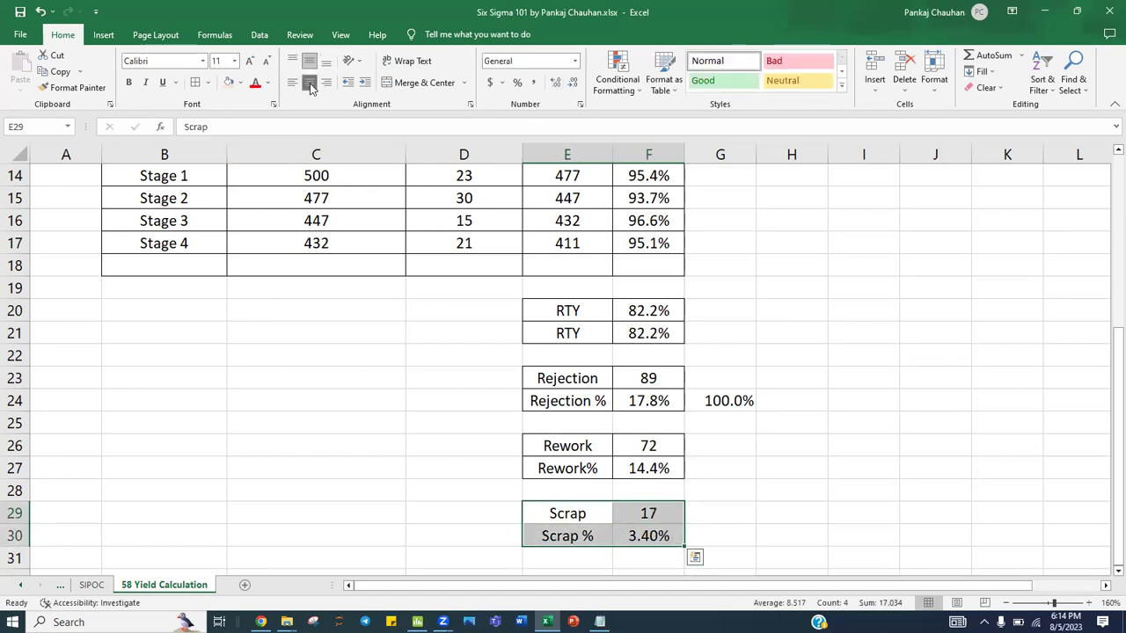
click(196, 81)
Check the Stage 4 output formula, then return to cell E32
scroll(455, 371, up, 1)
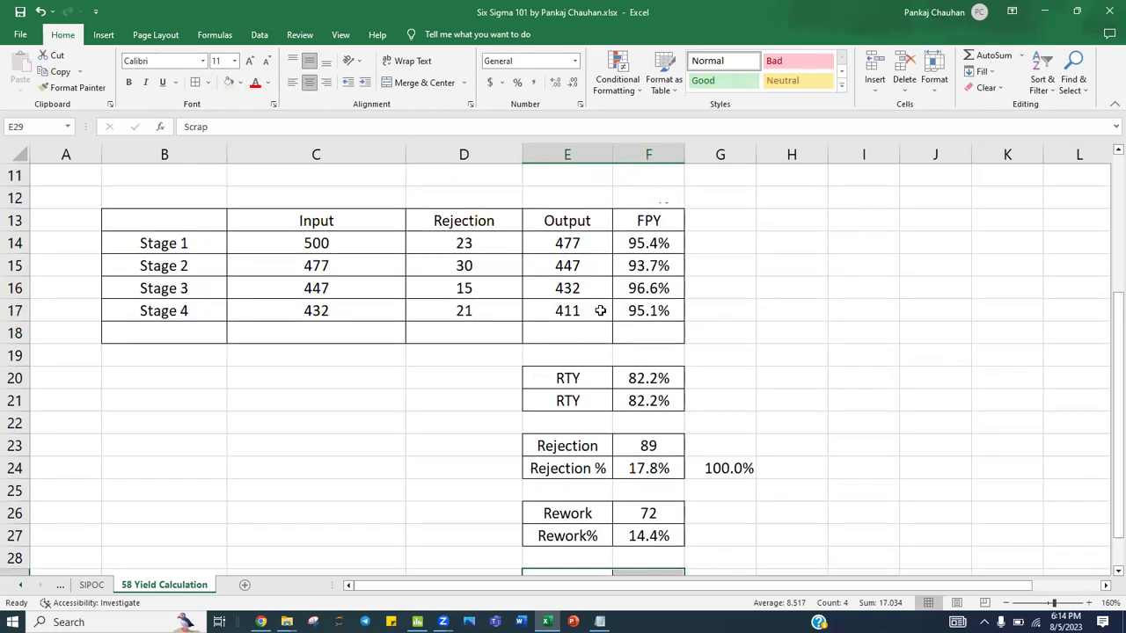
click(528, 311)
drag(528, 311, 533, 322)
scroll(558, 329, down, 1)
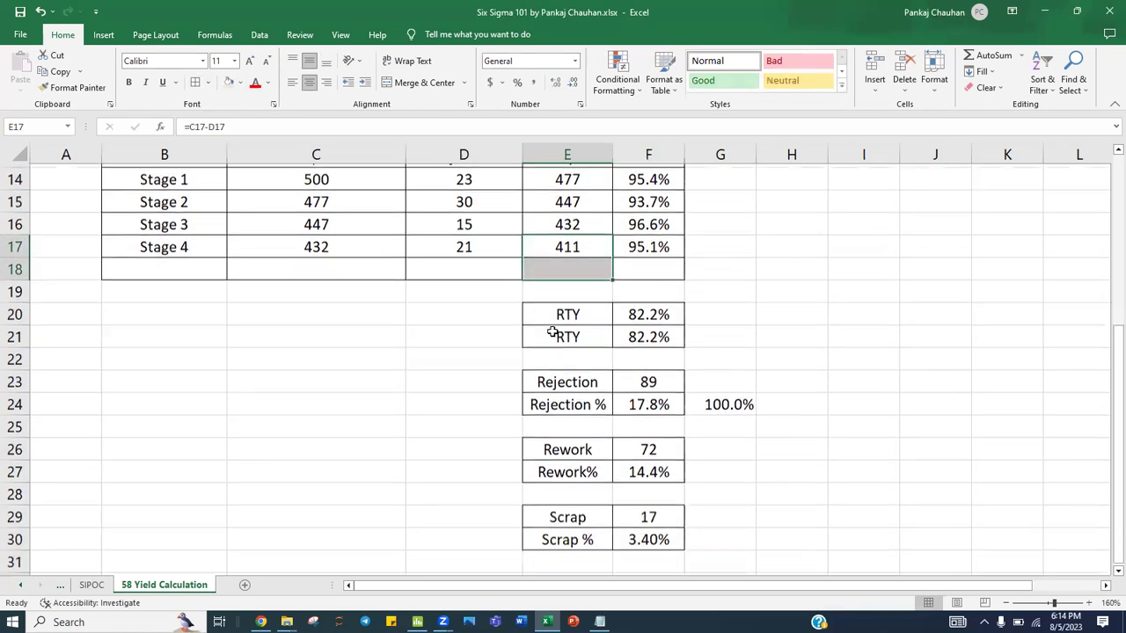
scroll(703, 493, down, 1)
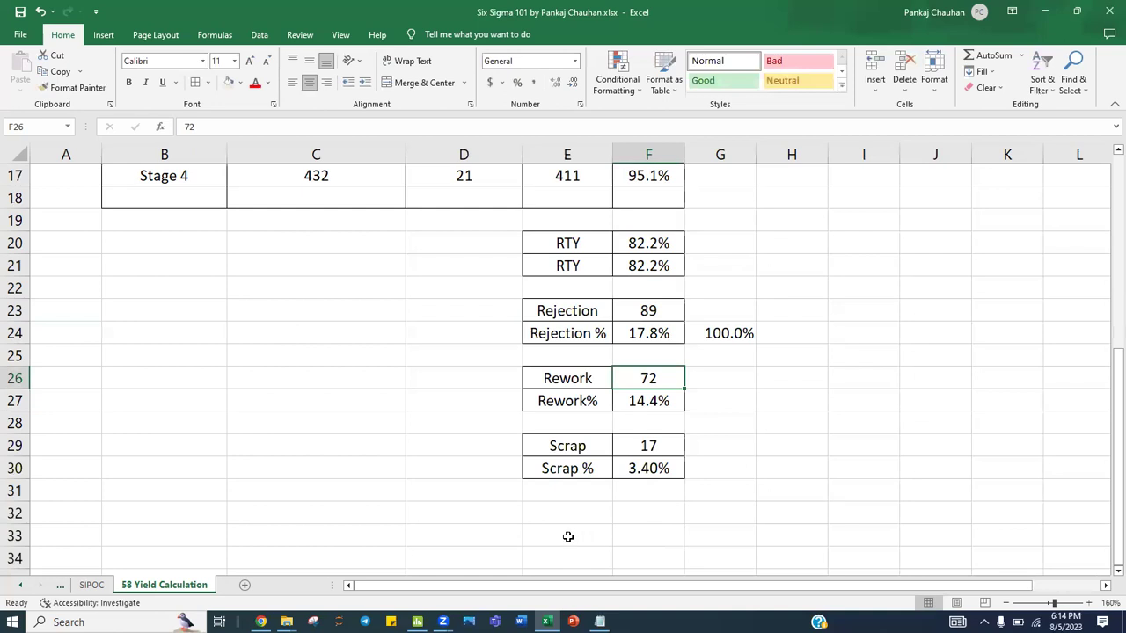
drag(568, 535, 554, 520)
click(554, 520)
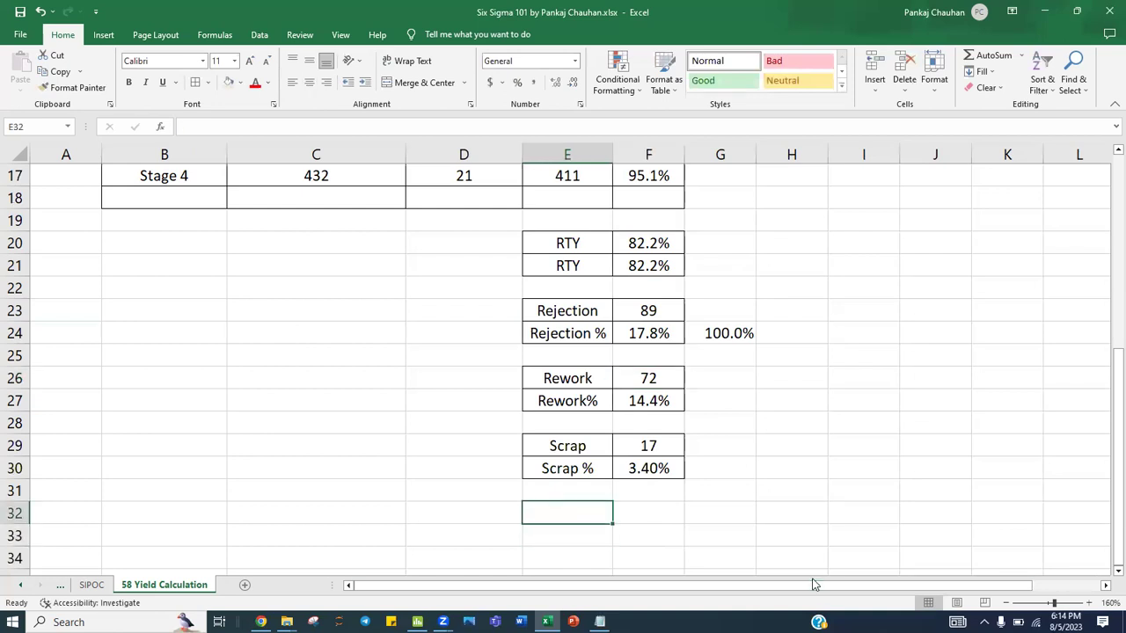
Label E32 'Classical Output' and compute 483 beside it as Stage 4 output 411 plus Rework 72
text(Classical)
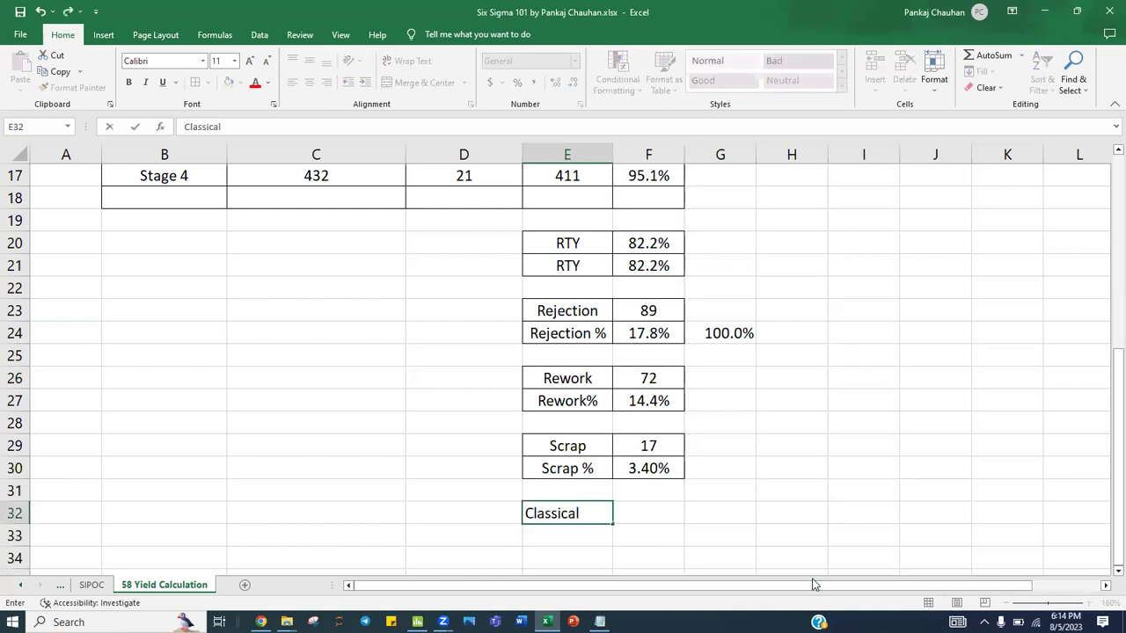
text( Output)
key(ctrl+Return)
text(=)
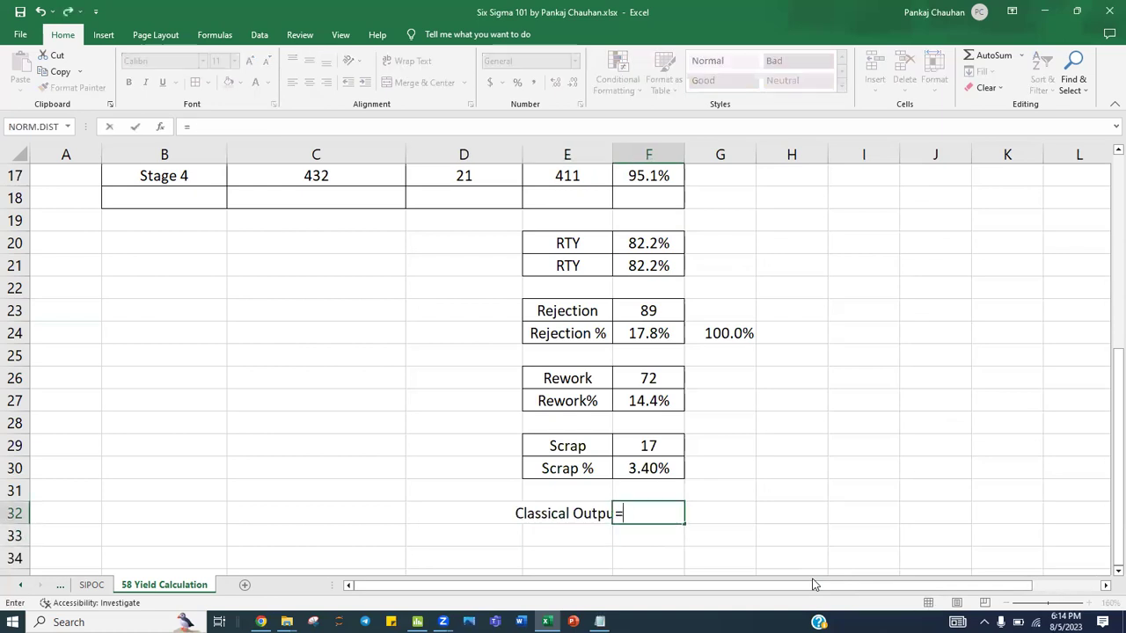
scroll(586, 183, up, 1)
click(583, 244)
text(+)
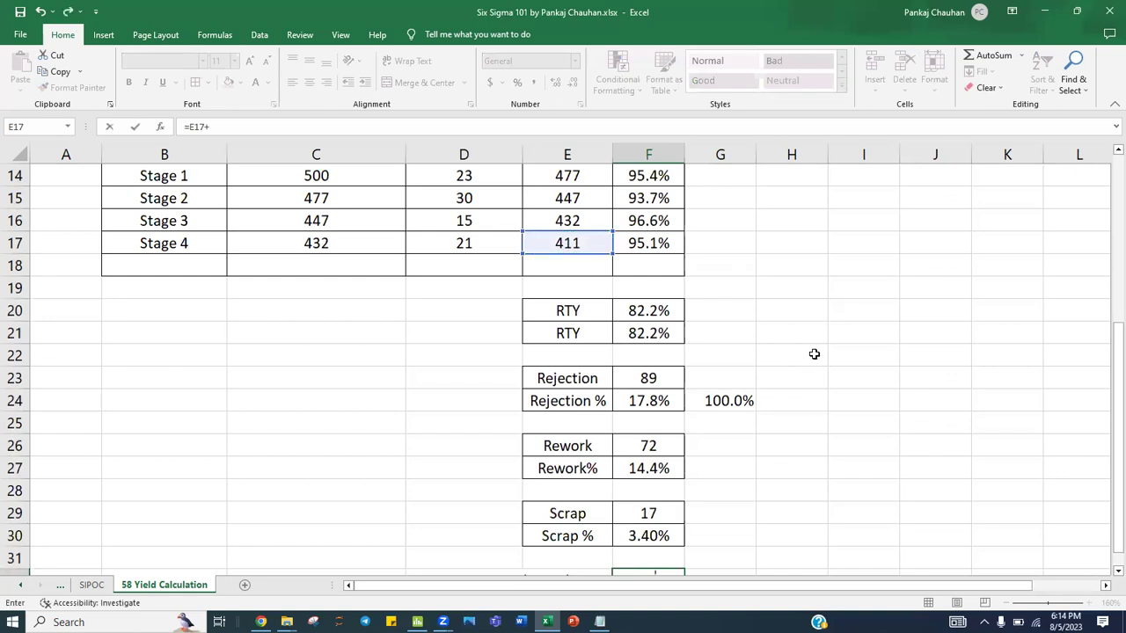
click(663, 448)
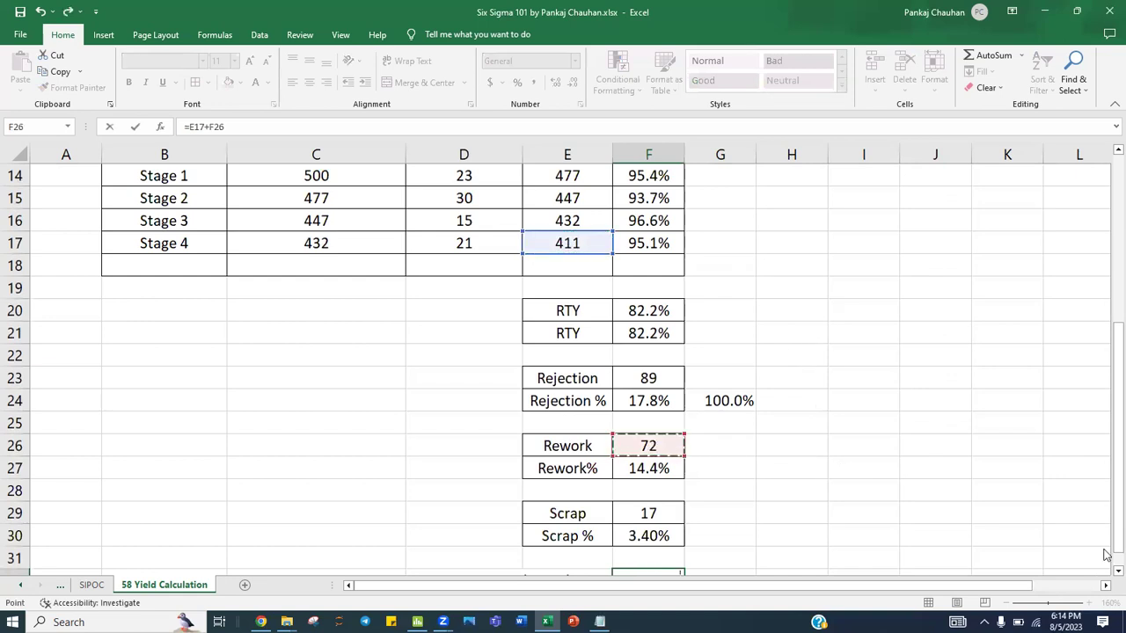
key(Return)
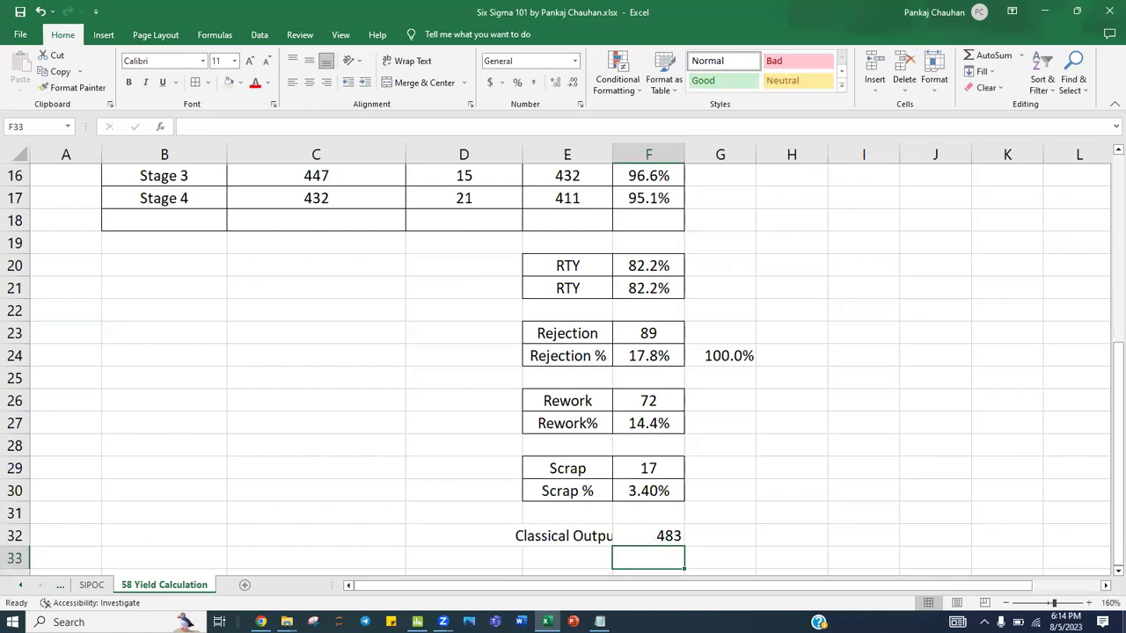
click(546, 558)
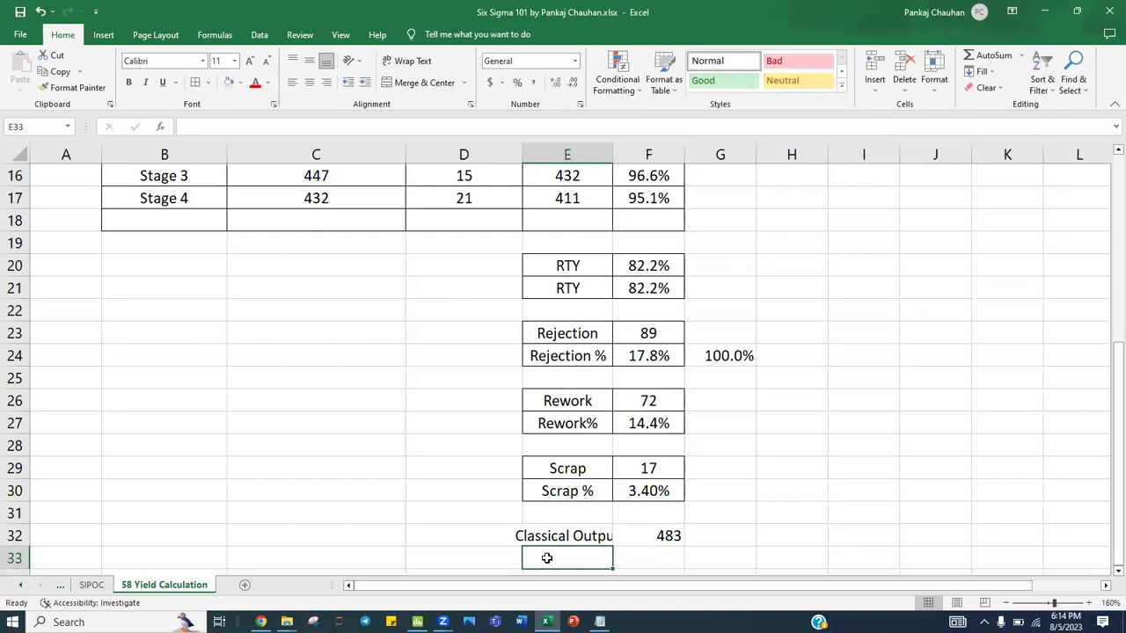
Label E33 'Classical Yield' and enter =F32/C14 beside it
text(Classical Yield)
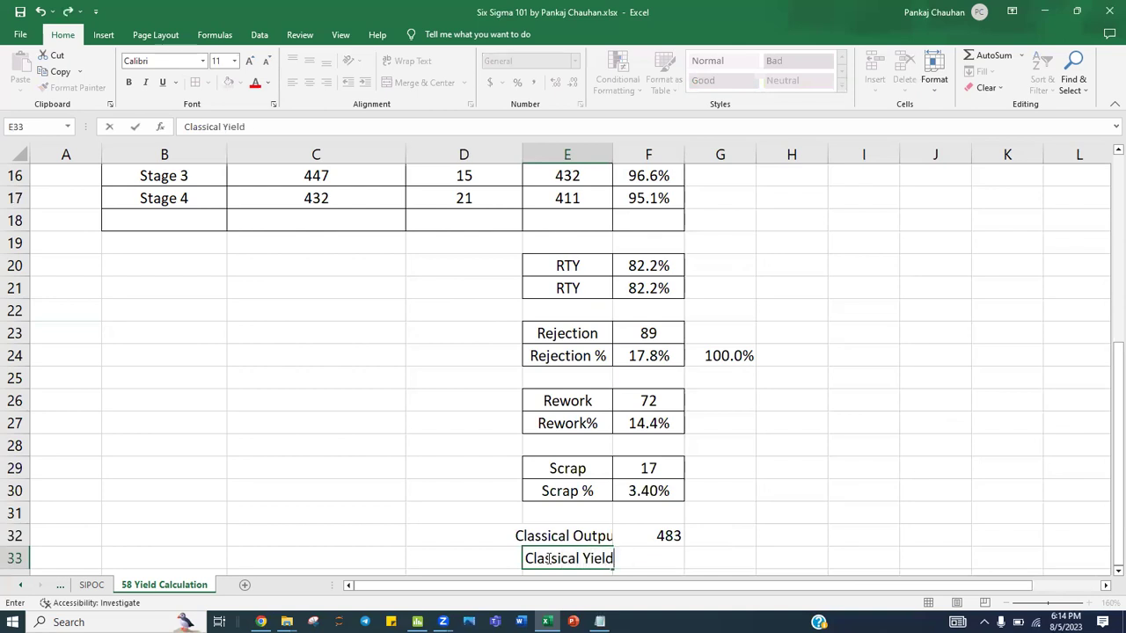
key(Tab)
text(=F32/)
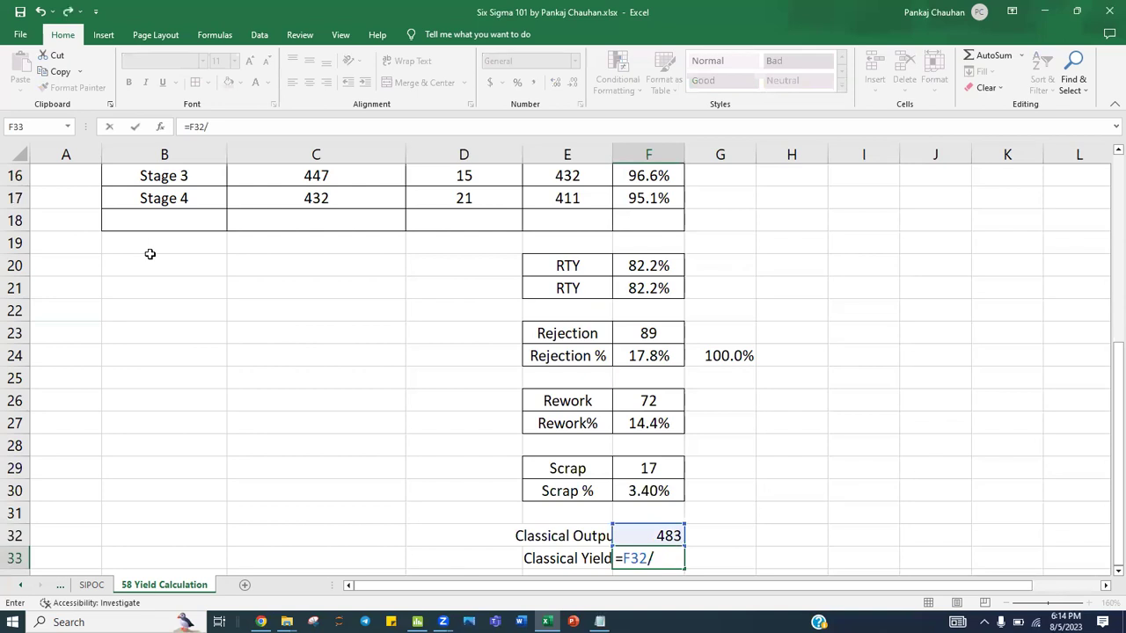
scroll(347, 280, up, 2)
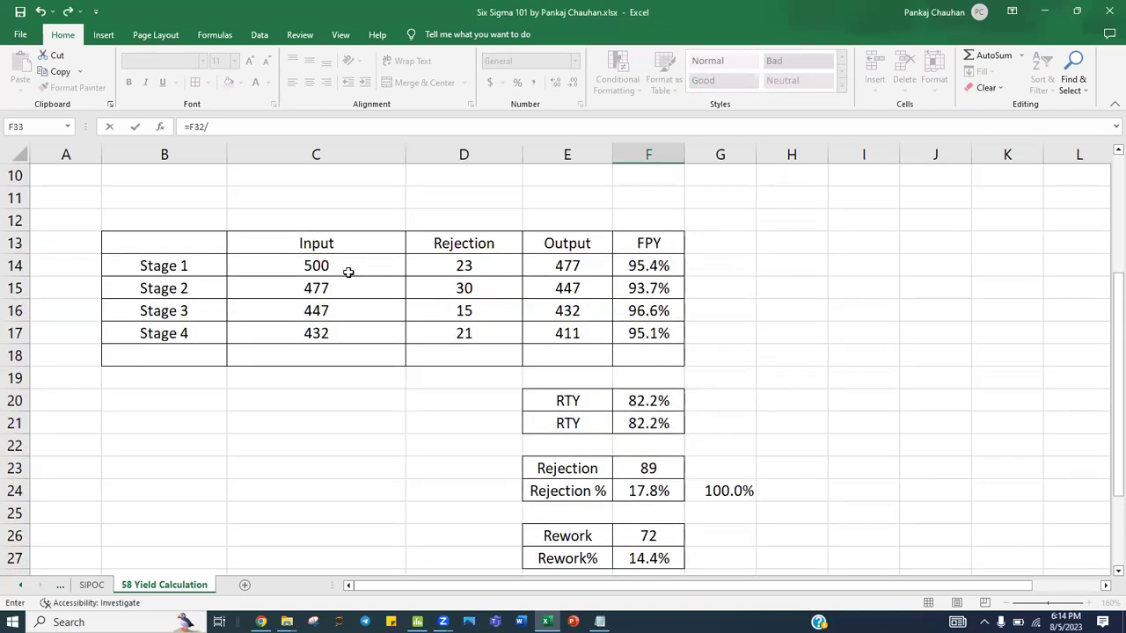
click(325, 258)
key(Return)
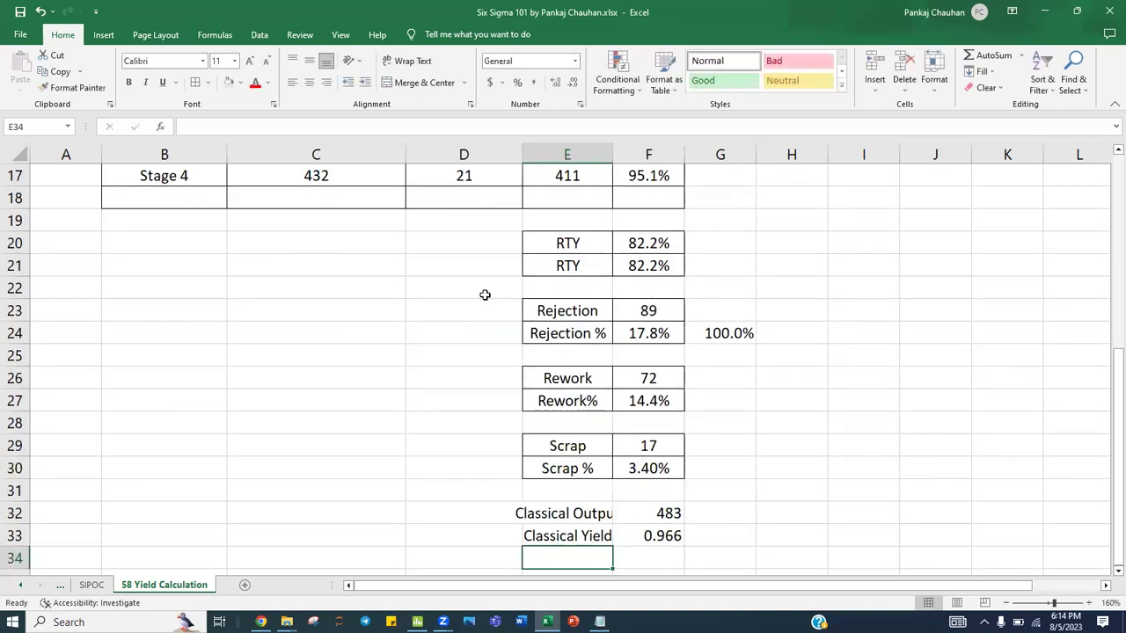
Show Classical Yield as 96.6%, widen column E, and centre rows E32:F33
click(662, 529)
click(517, 82)
click(553, 83)
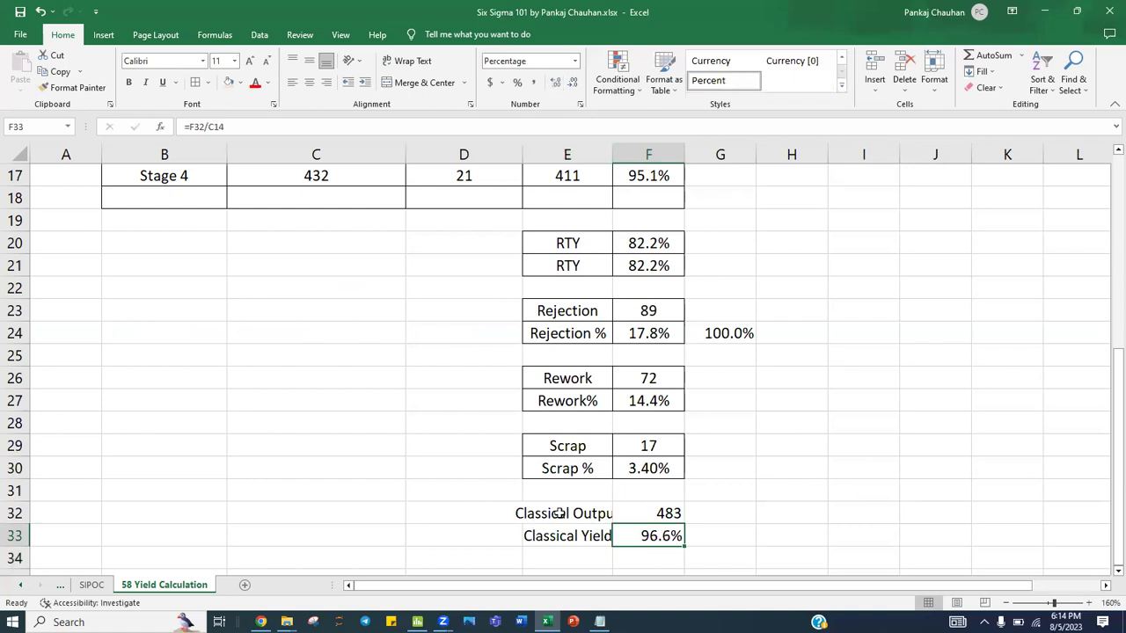
double_click(607, 147)
drag(588, 513, 669, 533)
click(306, 83)
click(306, 82)
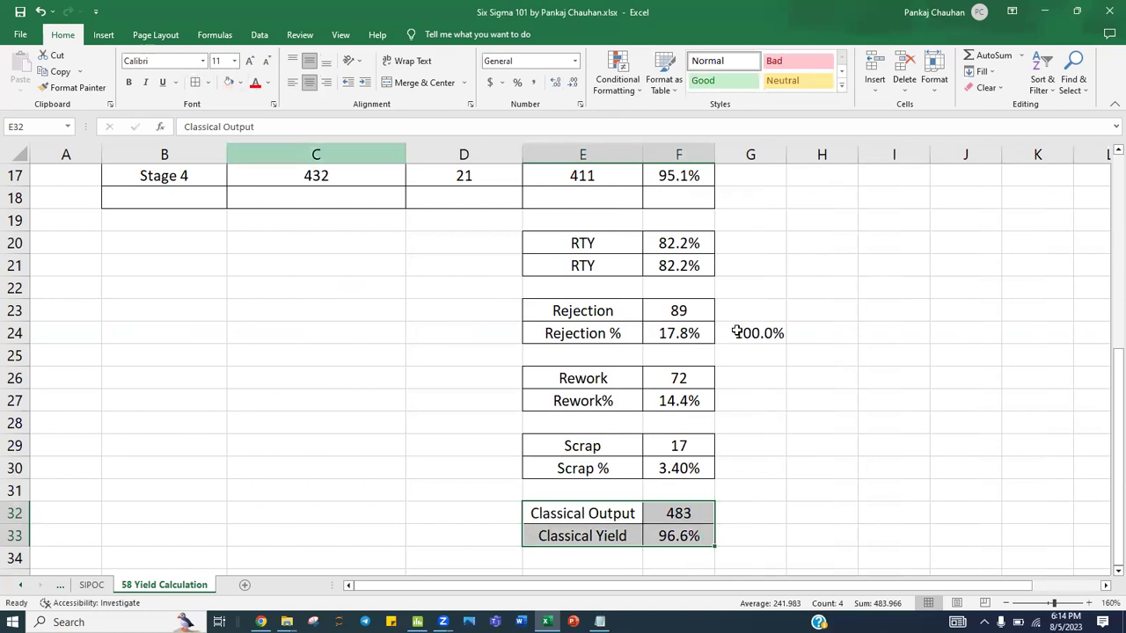
Select the four FPY values, the two RTY rows and the four Rejection counts
scroll(783, 430, up, 2)
click(685, 243)
drag(684, 242, 679, 310)
drag(586, 377, 668, 402)
drag(469, 240, 462, 312)
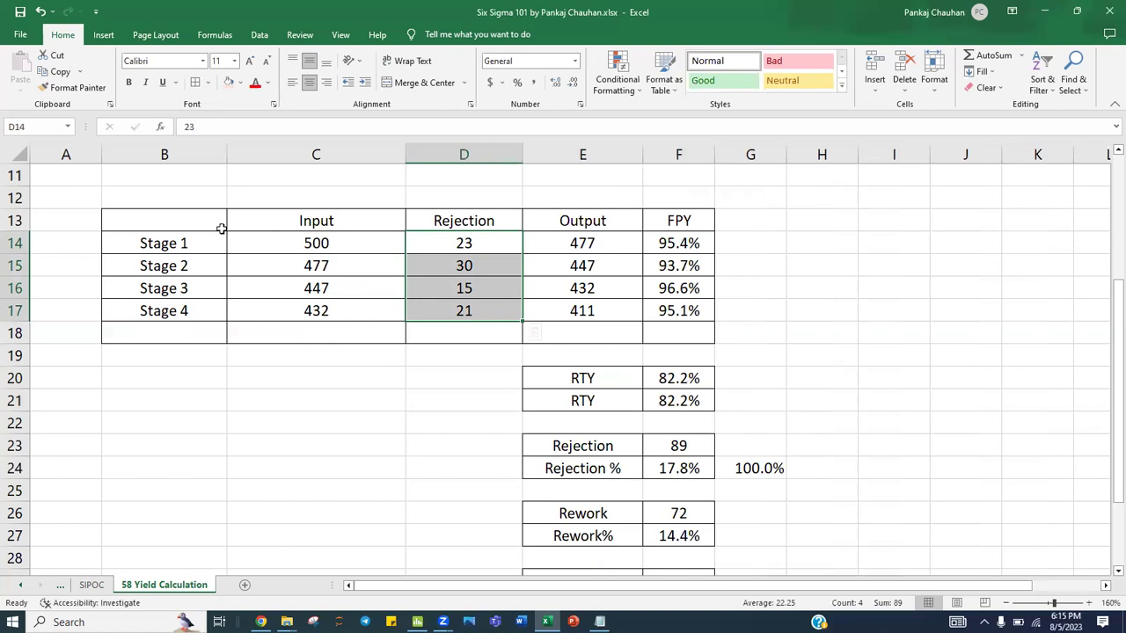
click(280, 248)
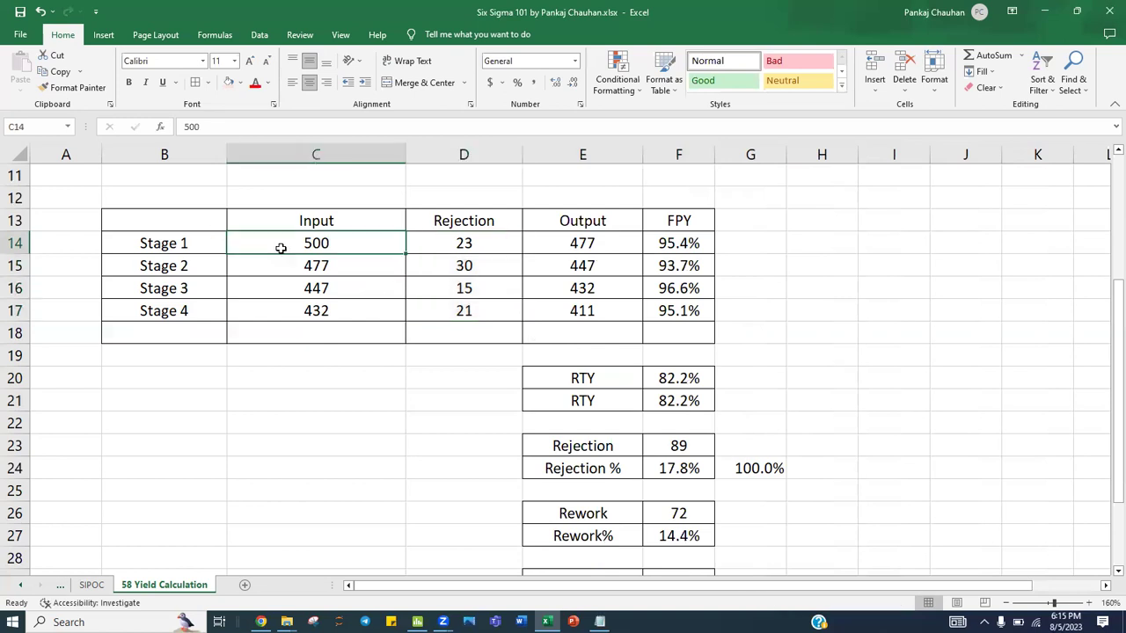
click(657, 468)
scroll(681, 460, down, 1)
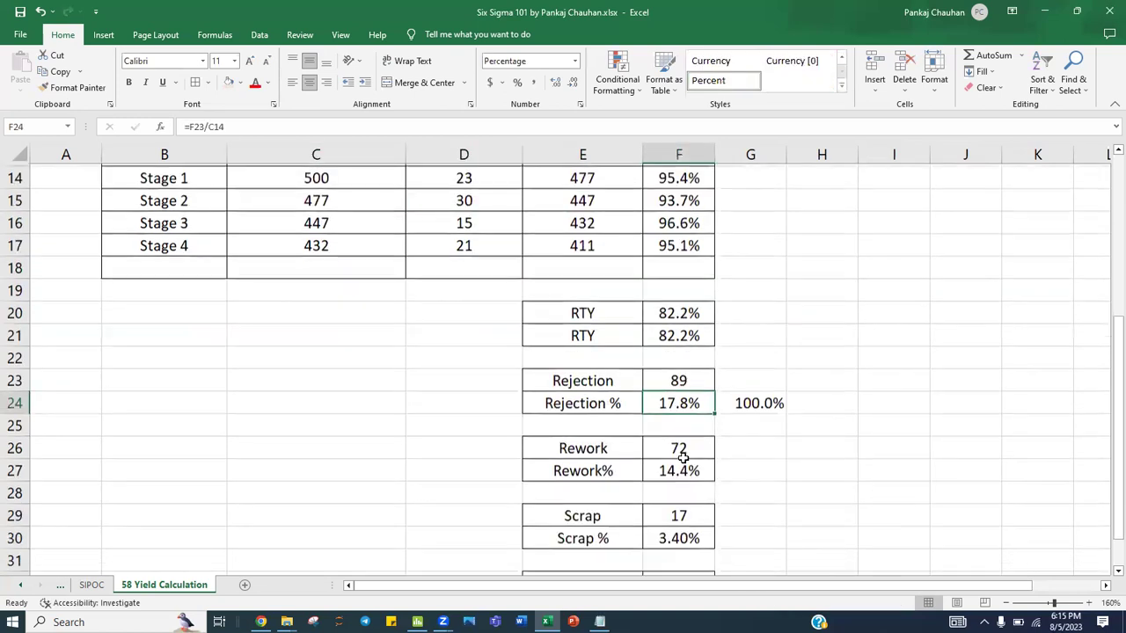
click(655, 378)
drag(620, 448, 681, 447)
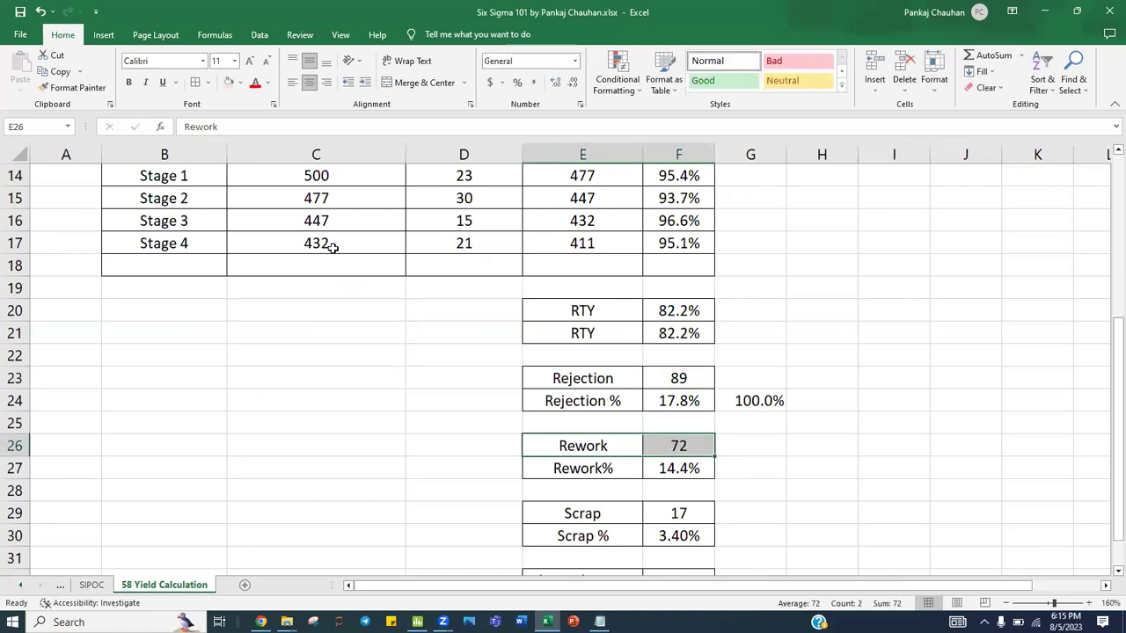
click(332, 178)
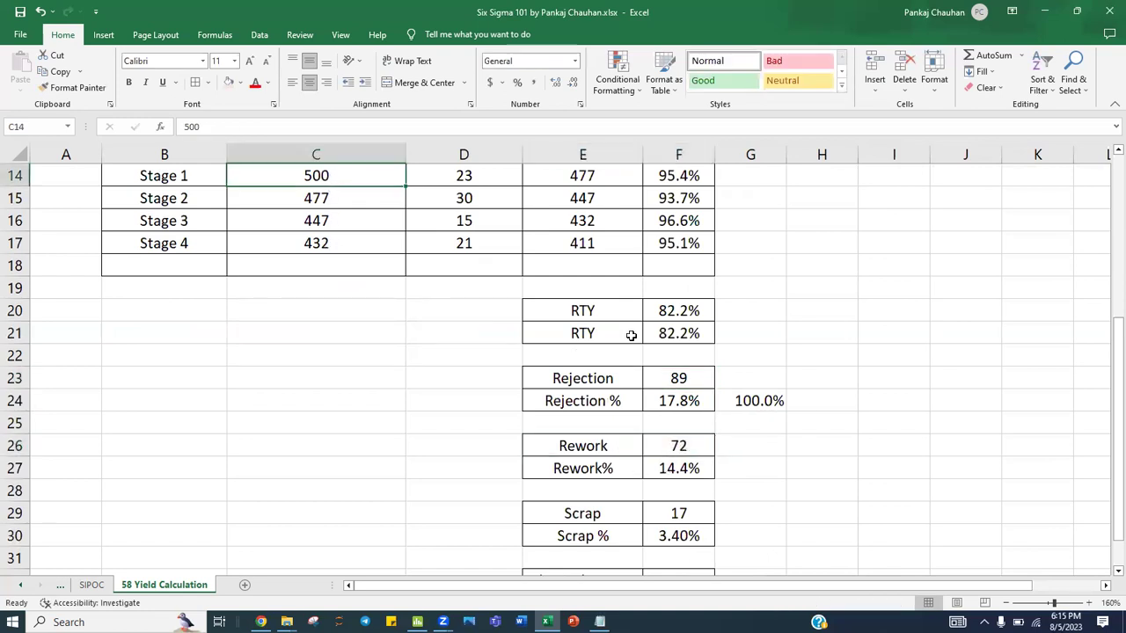
click(677, 467)
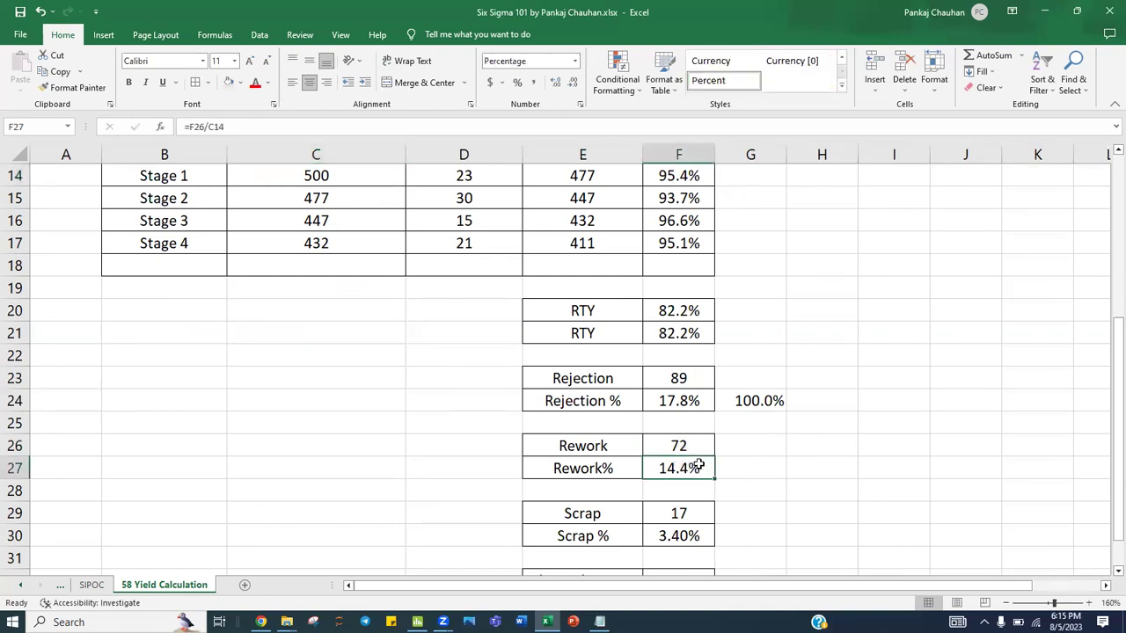
drag(626, 388, 676, 377)
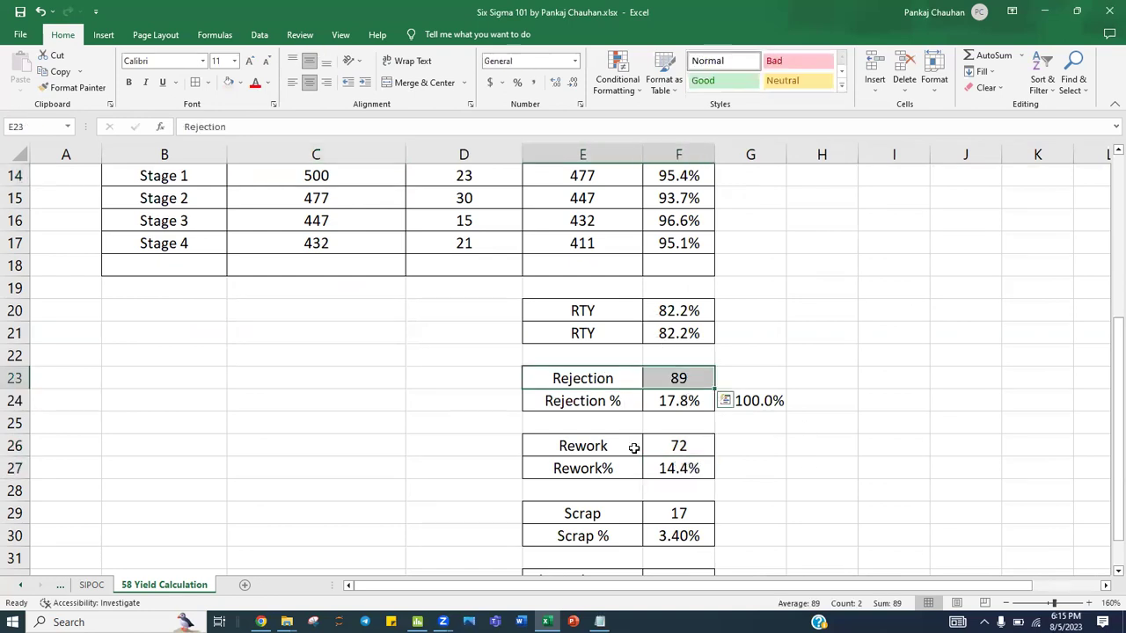
drag(633, 445, 703, 445)
drag(603, 515, 683, 511)
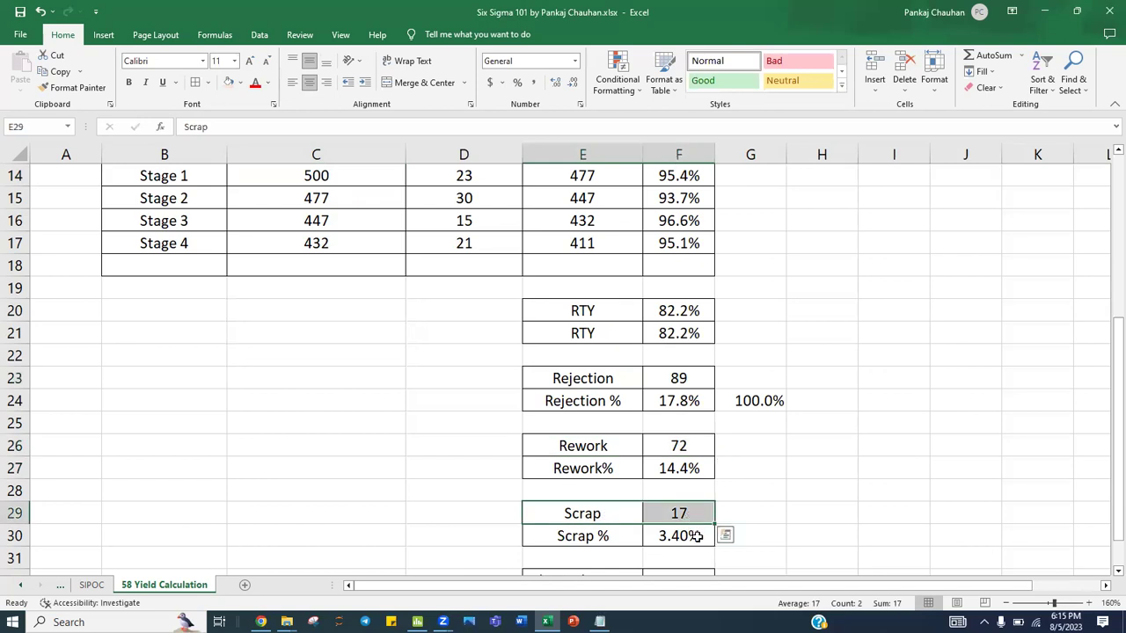
click(692, 539)
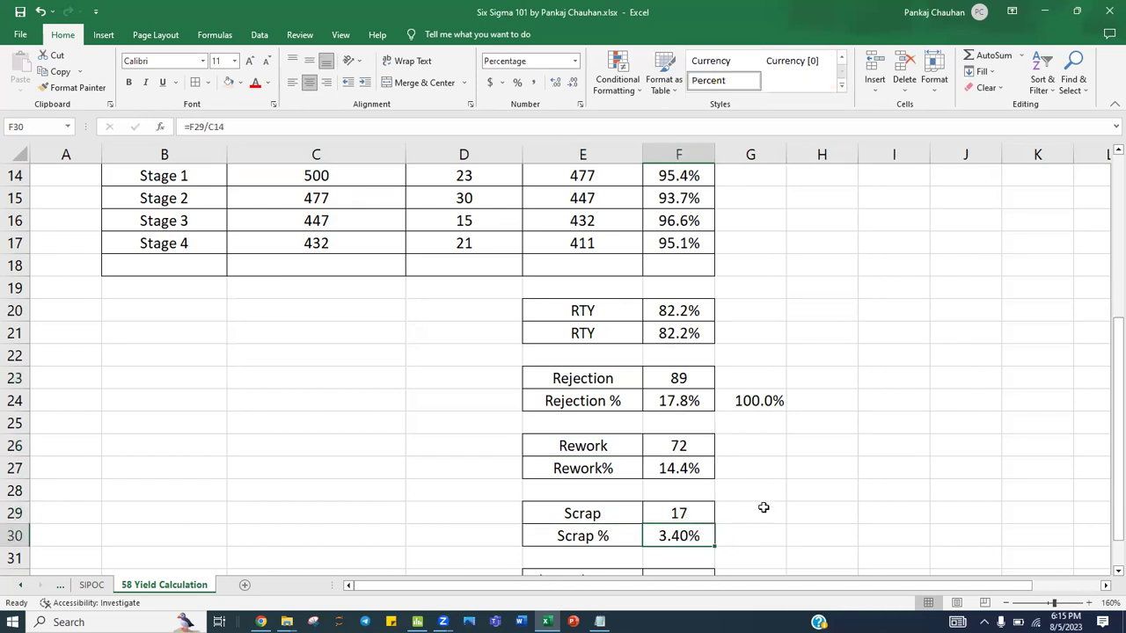
scroll(744, 487, down, 1)
drag(606, 384, 698, 381)
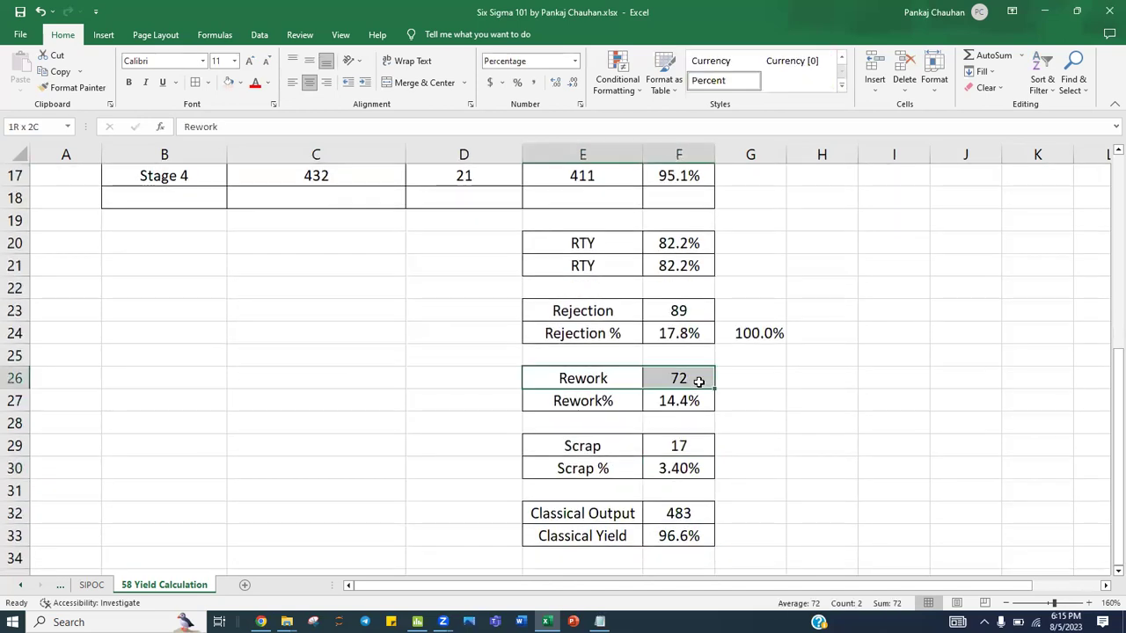
scroll(527, 361, up, 2)
drag(581, 310, 587, 325)
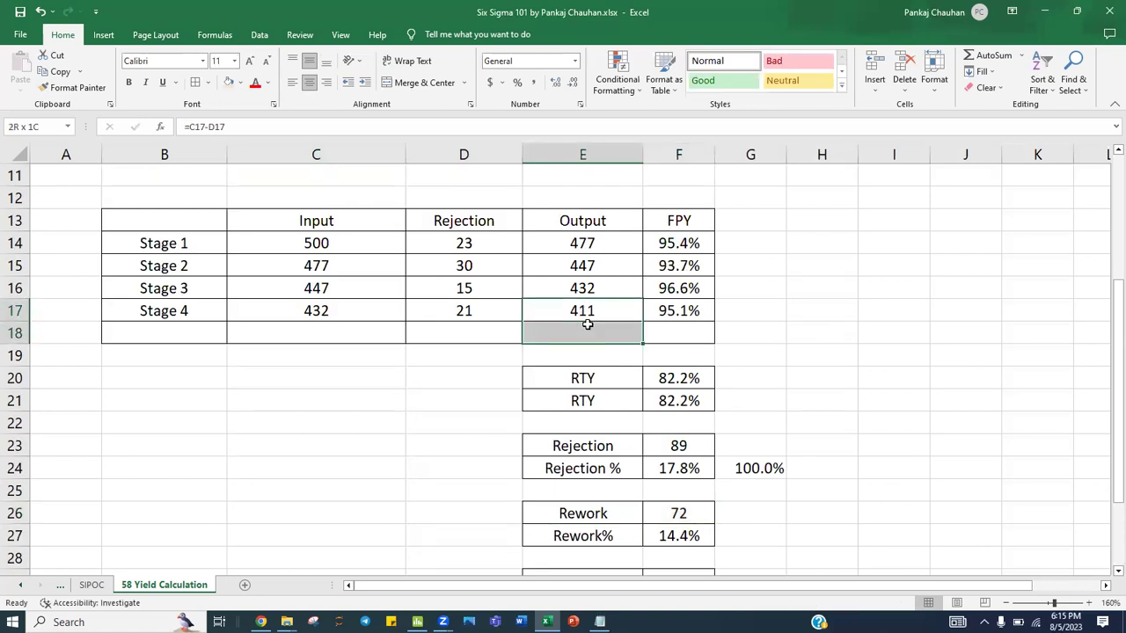
scroll(588, 325, down, 1)
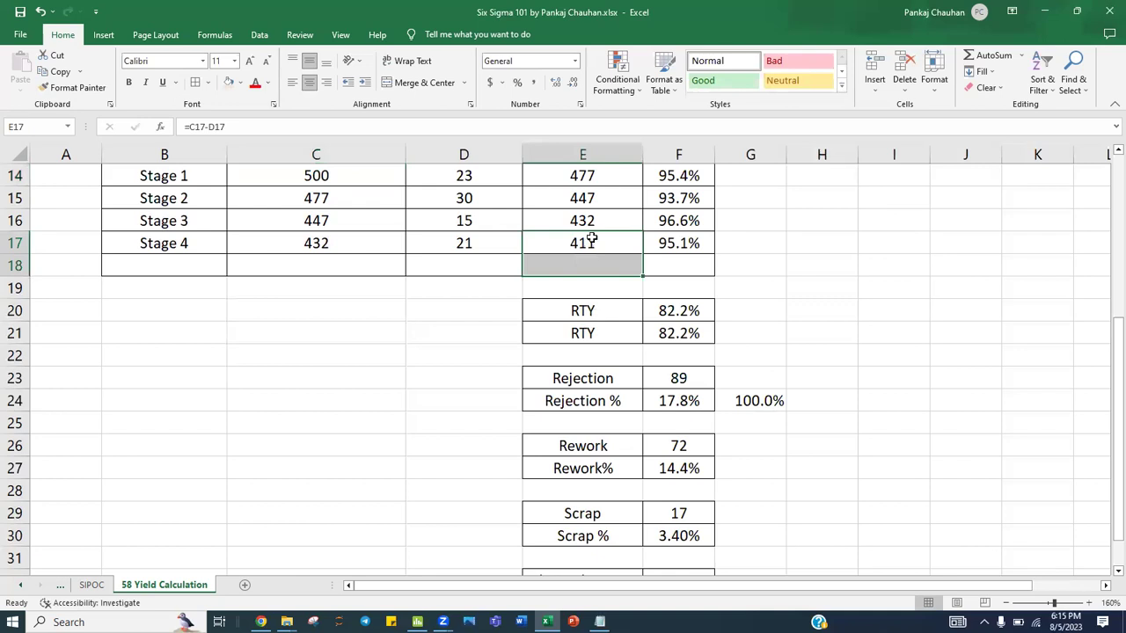
click(700, 442)
scroll(724, 507, down, 1)
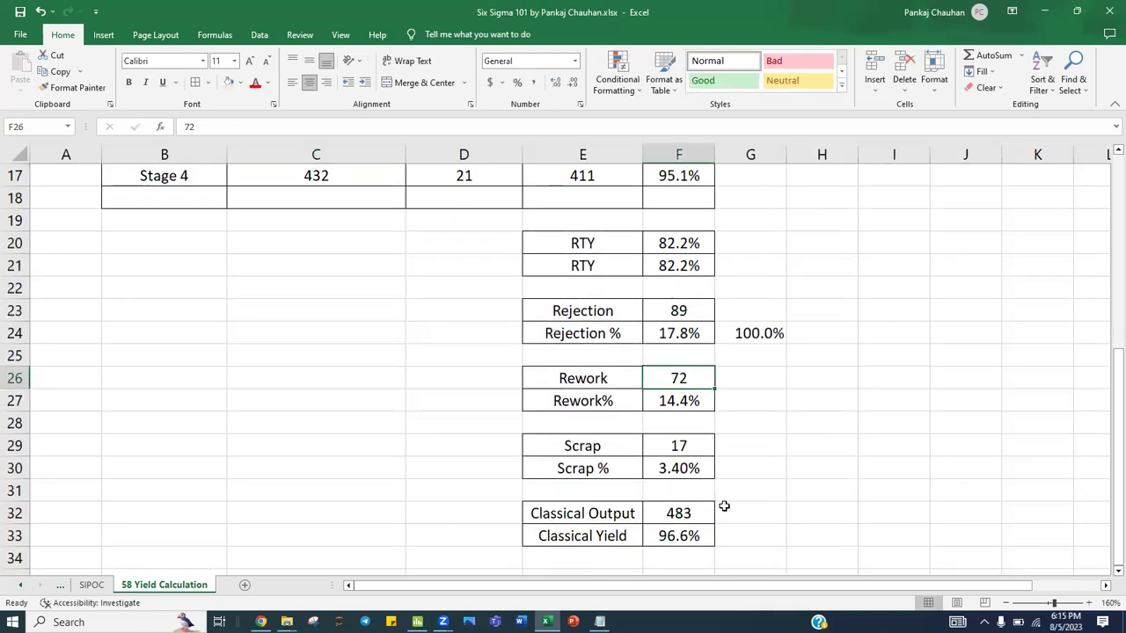
drag(606, 514, 685, 514)
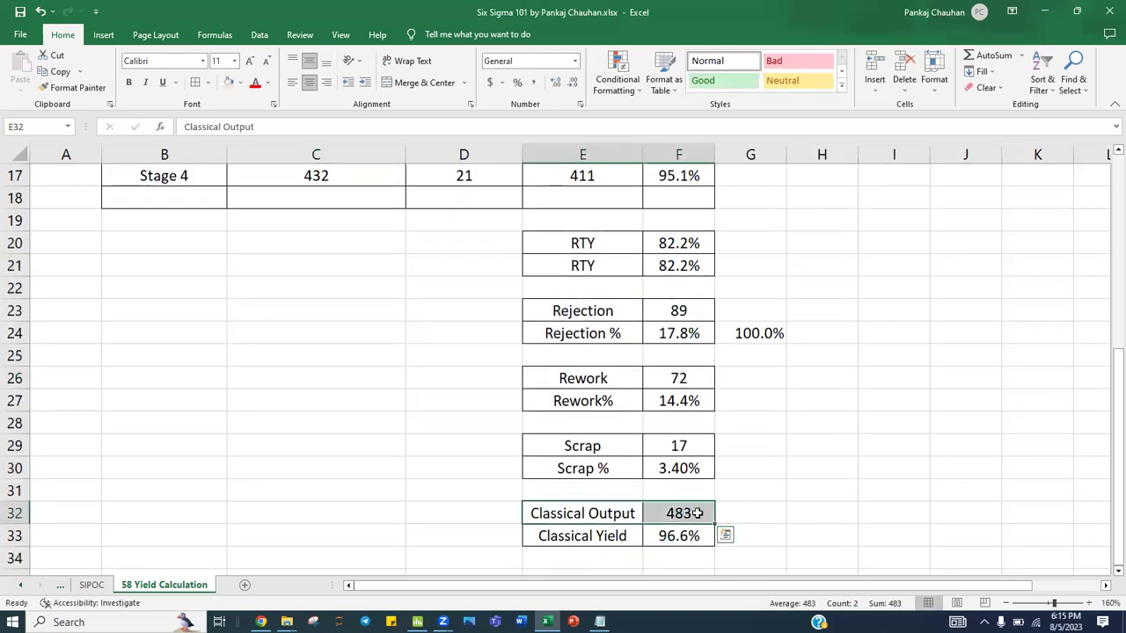
click(696, 514)
scroll(311, 183, up, 1)
scroll(591, 516, down, 1)
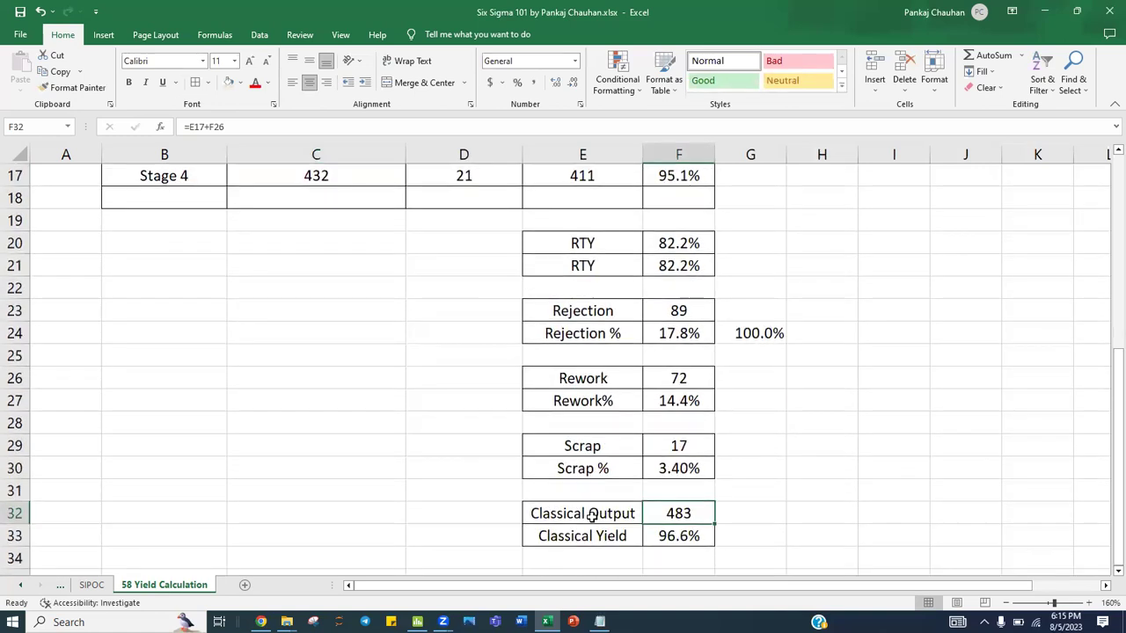